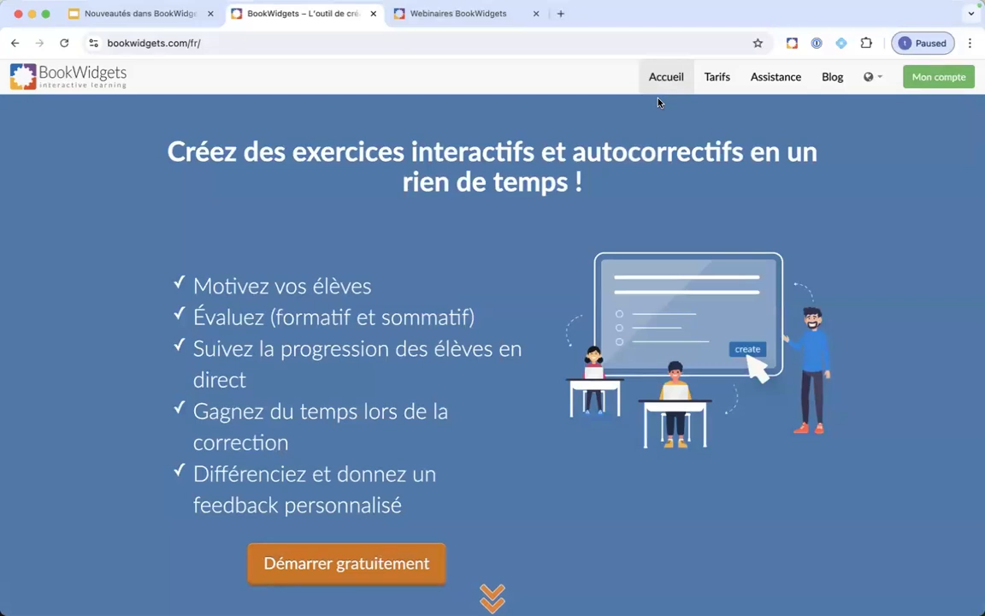
# Step: Browse the full catalogue of widget and question types, then go to the teacher dashboard
pyautogui.scroll(-7, 533, 282)
pyautogui.scroll(-1, 533, 282)
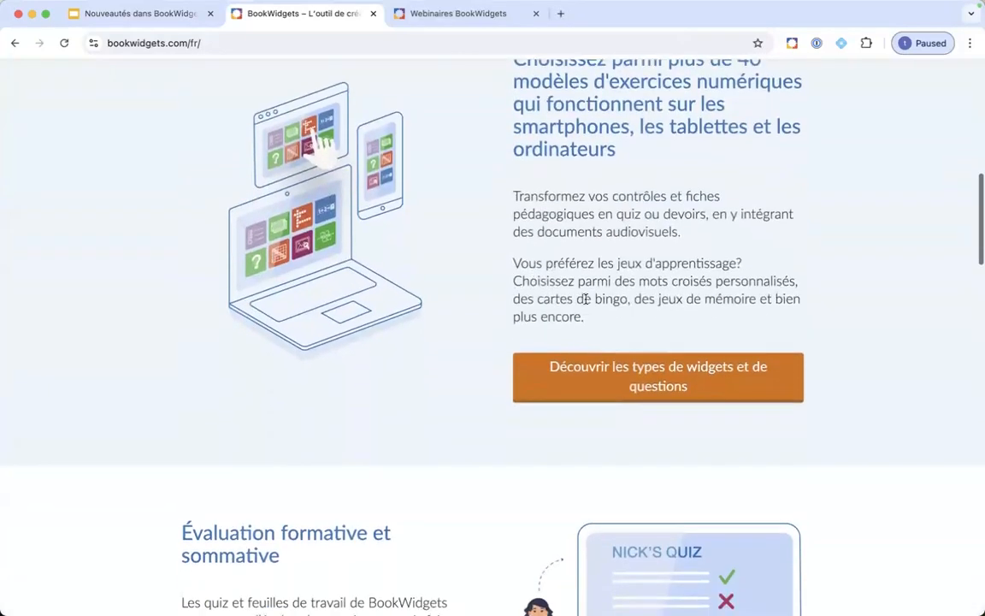
pyautogui.click(633, 386)
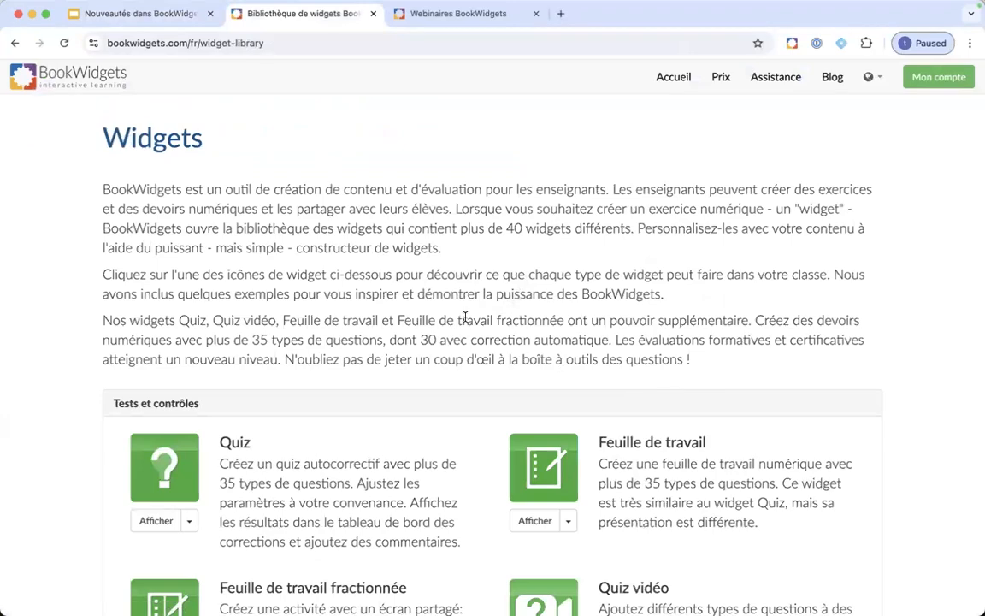
pyautogui.scroll(-5, 464, 315)
pyautogui.scroll(5, 465, 320)
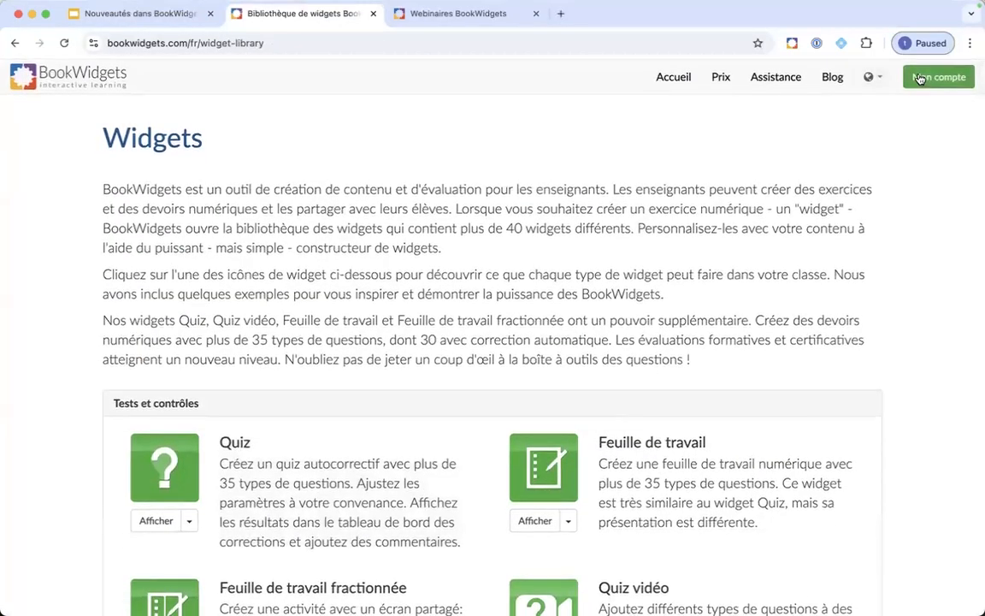
pyautogui.click(919, 79)
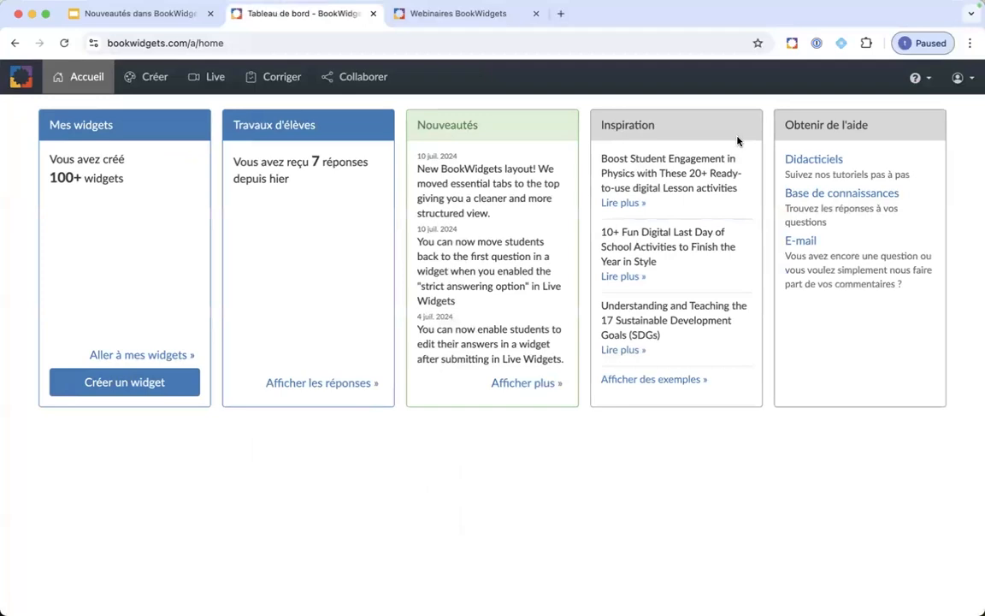
# Step: Open the Exemples page of ready-made widgets from the help menu
pyautogui.click(915, 80)
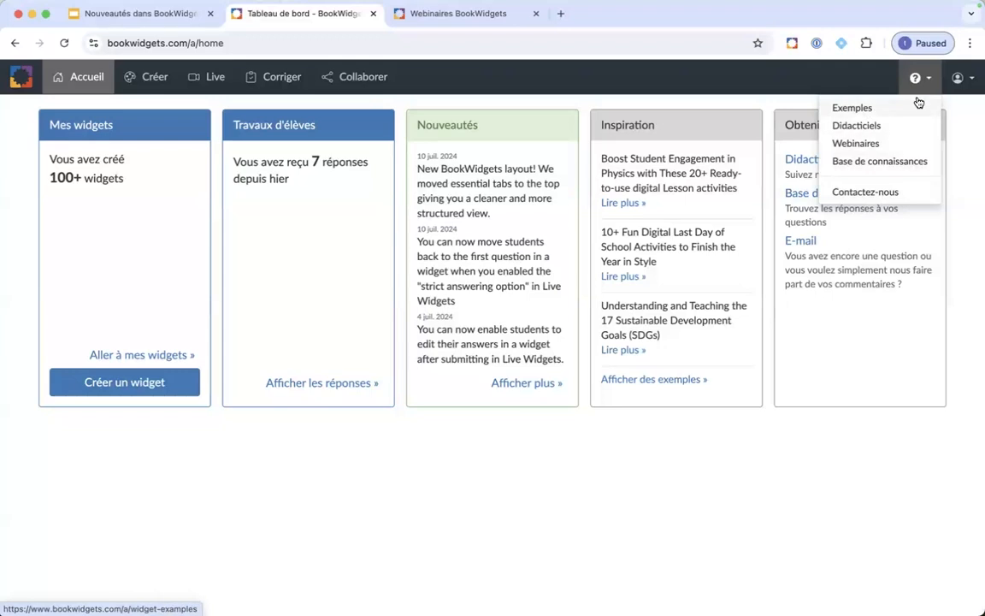
pyautogui.click(961, 79)
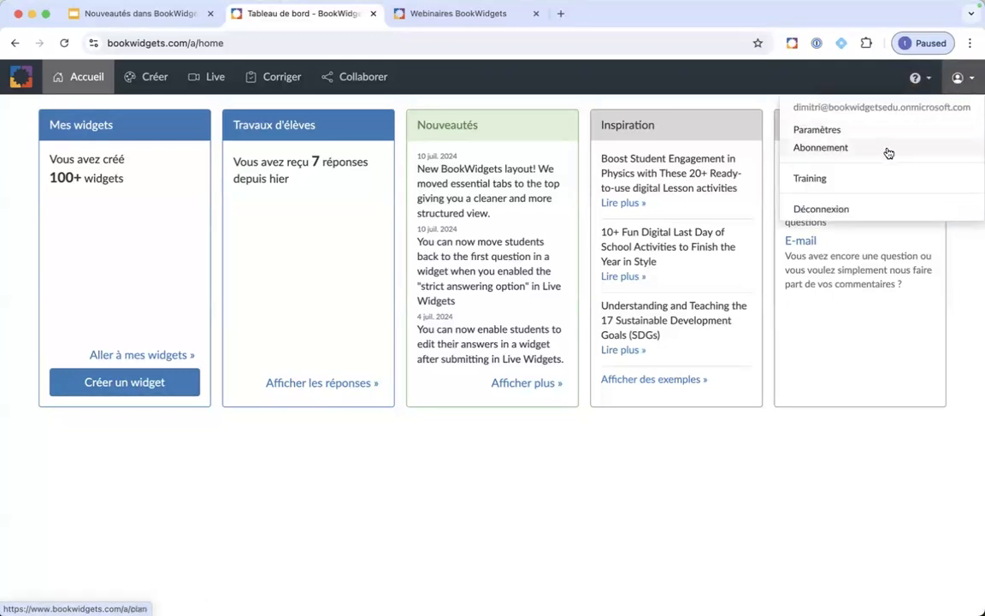
pyautogui.click(917, 81)
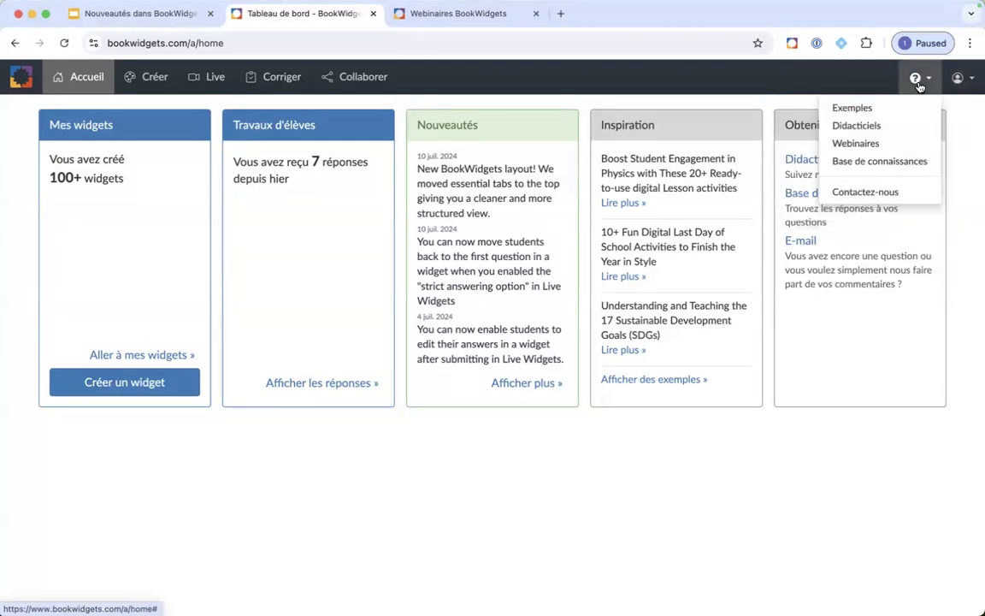
pyautogui.click(878, 116)
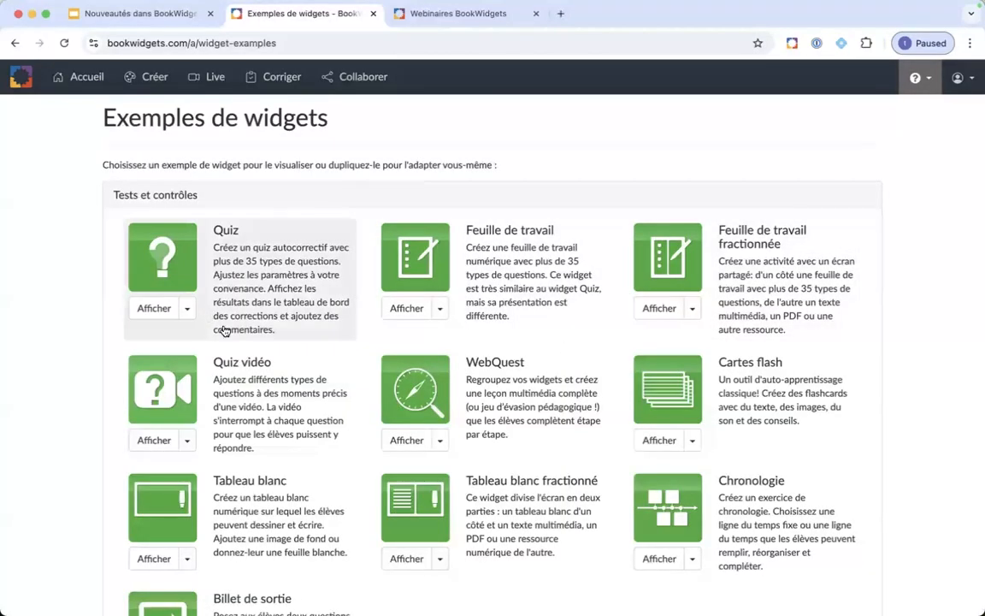
pyautogui.scroll(-2, 224, 325)
pyautogui.scroll(-2, 236, 343)
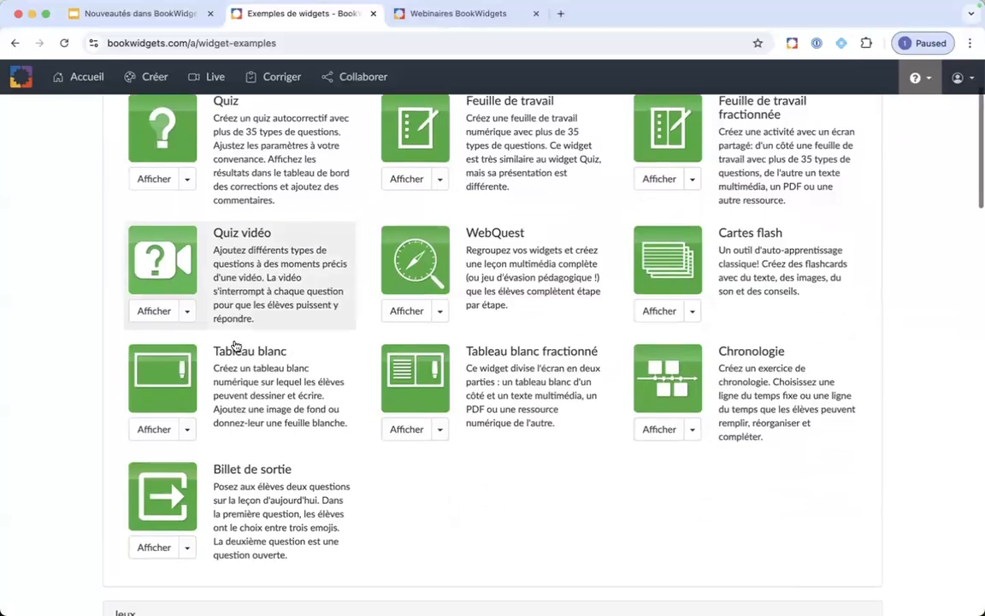
pyautogui.scroll(1, 236, 344)
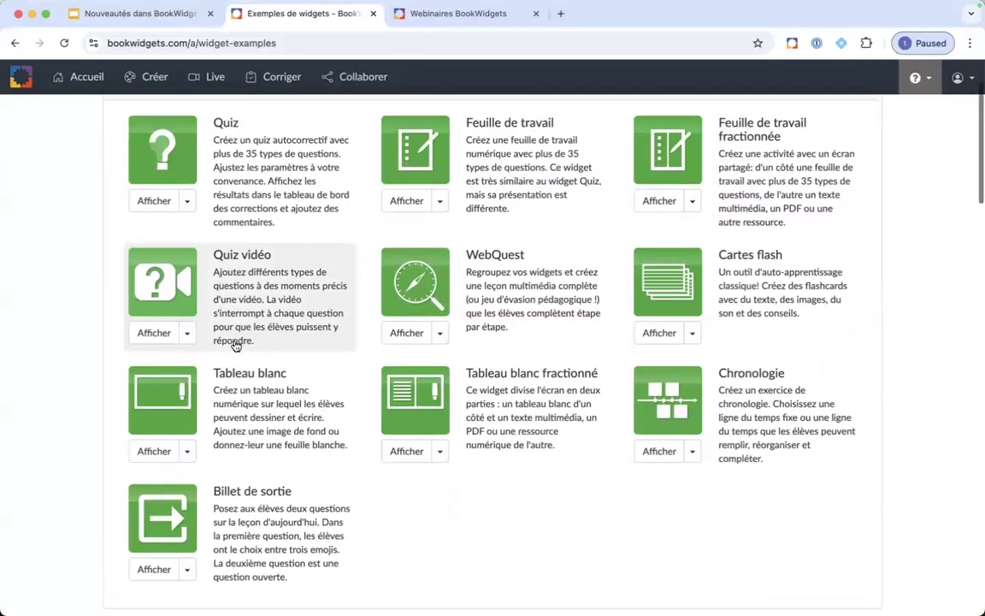
pyautogui.scroll(-1, 236, 344)
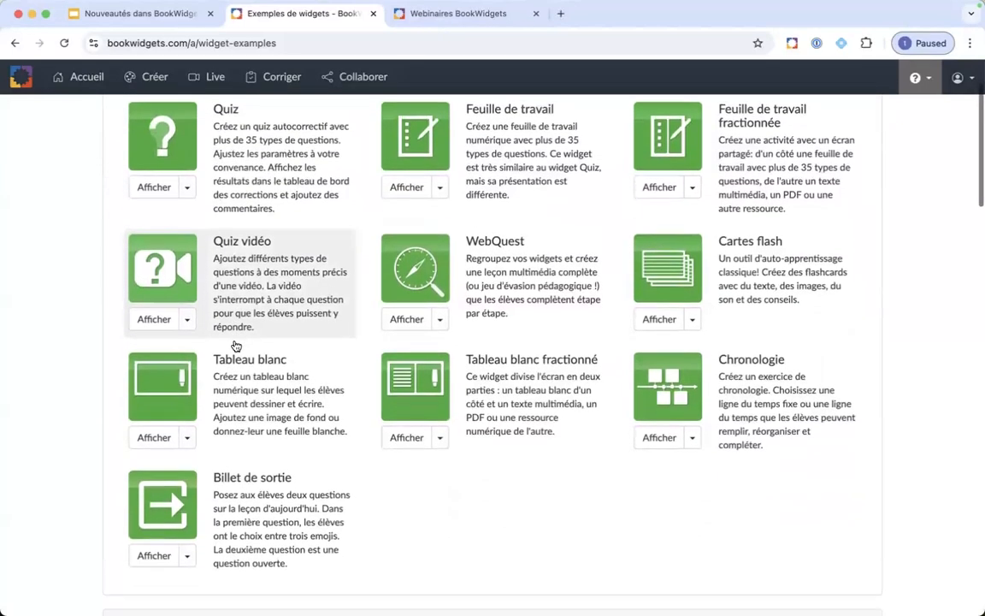
pyautogui.click(441, 188)
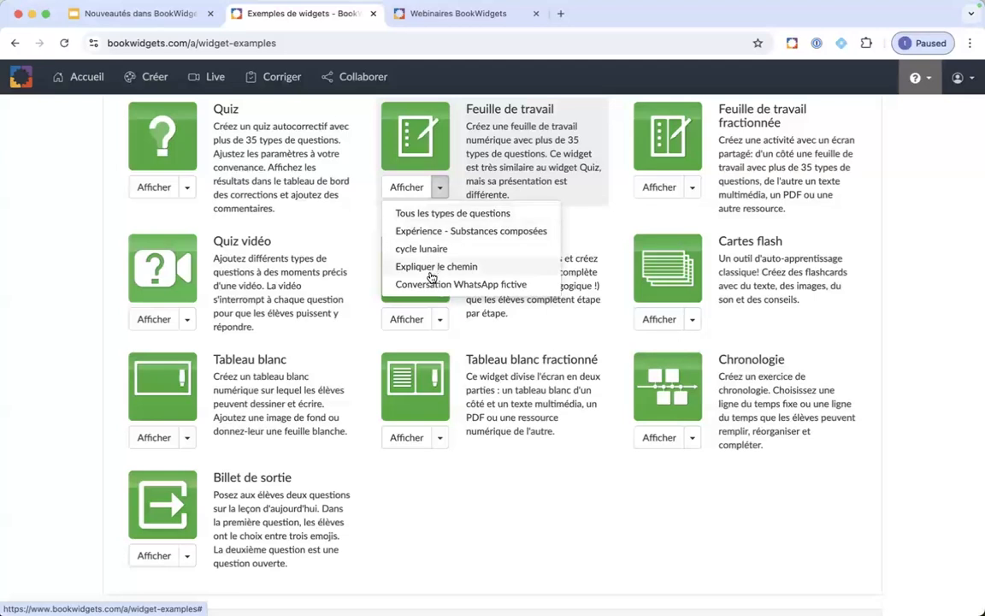
pyautogui.click(467, 216)
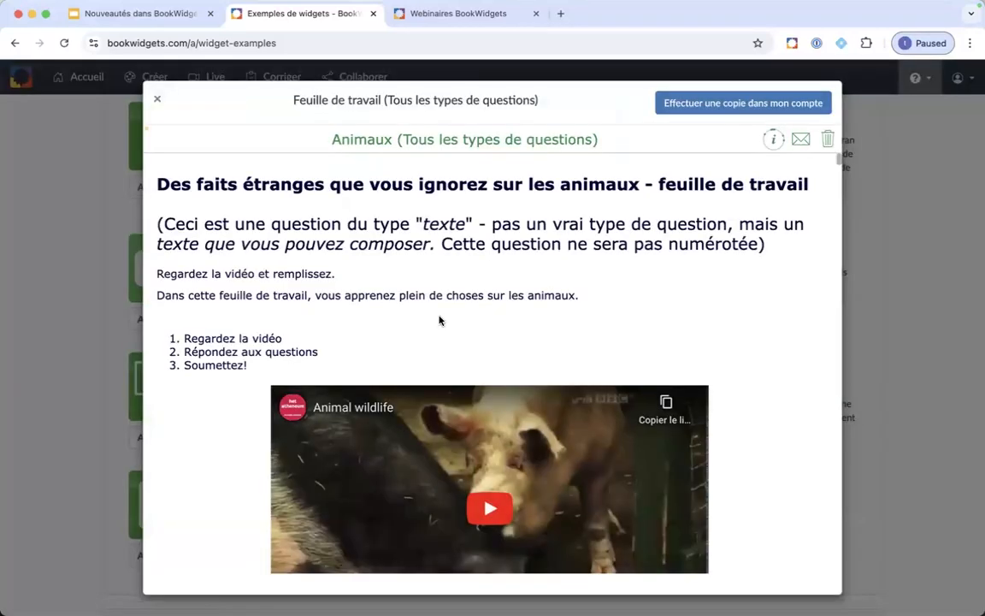
pyautogui.click(158, 99)
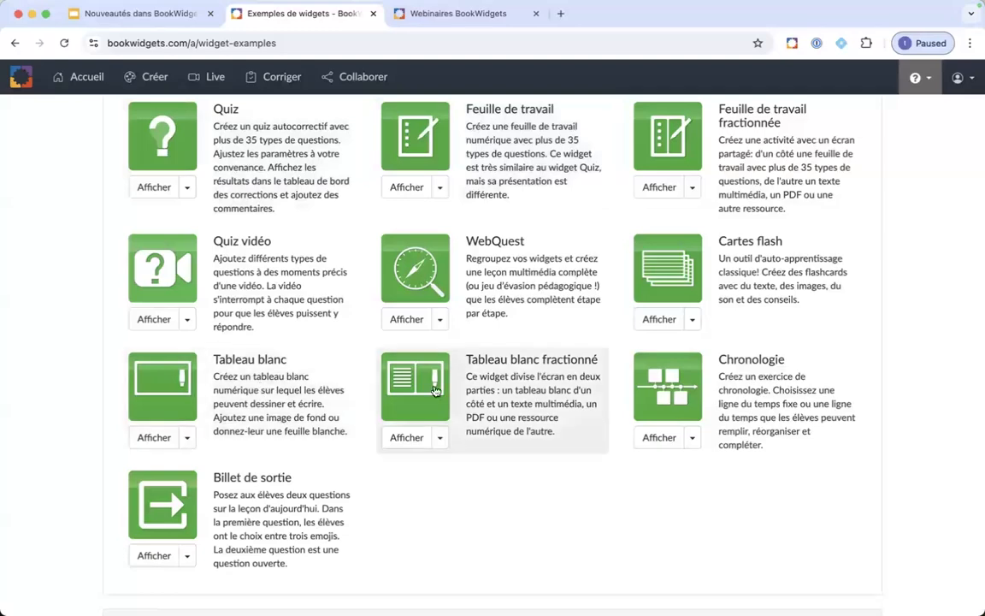
pyautogui.scroll(-7, 530, 449)
pyautogui.scroll(-2, 529, 449)
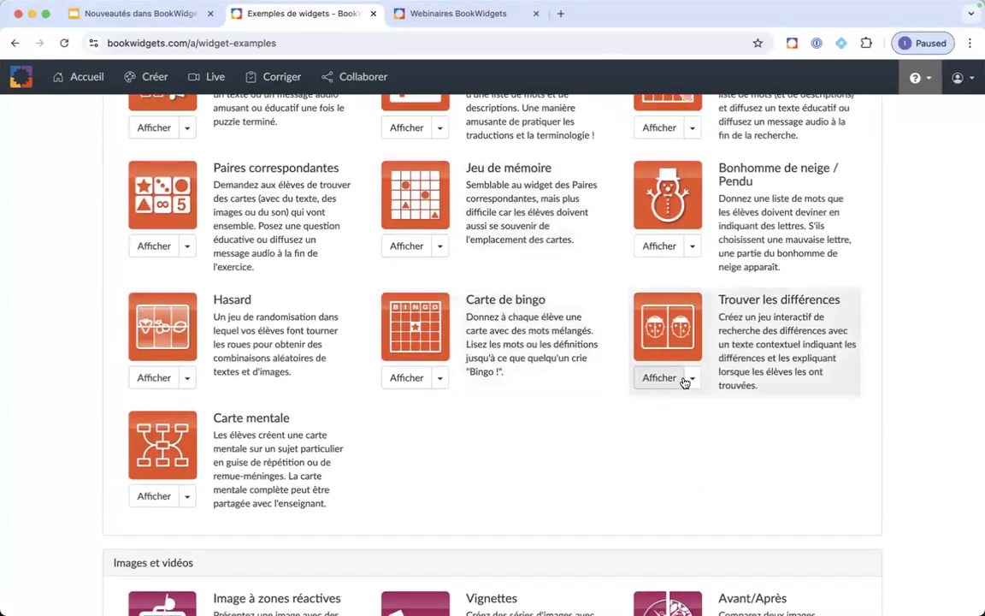
pyautogui.click(692, 378)
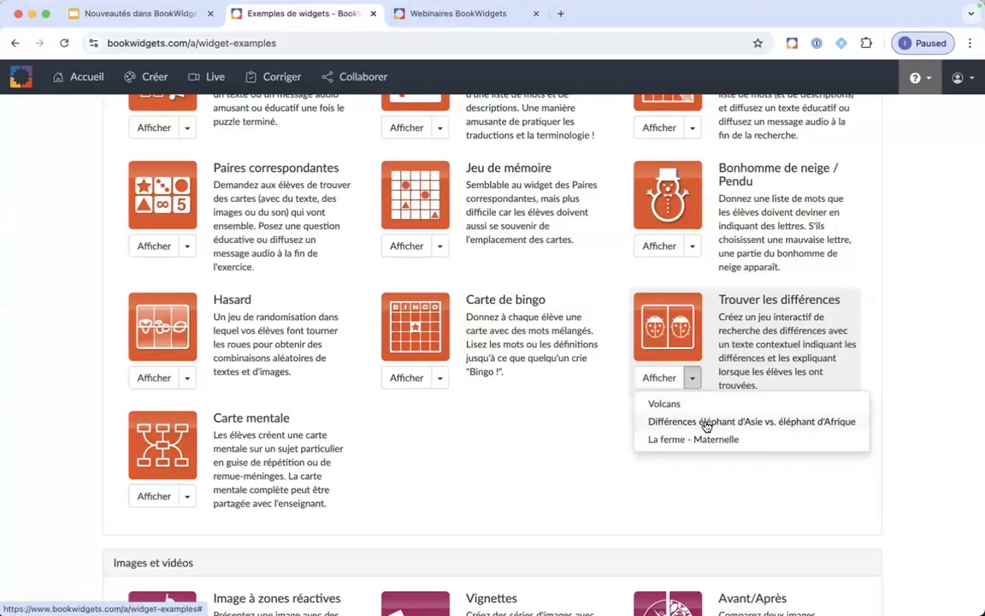
pyautogui.click(760, 423)
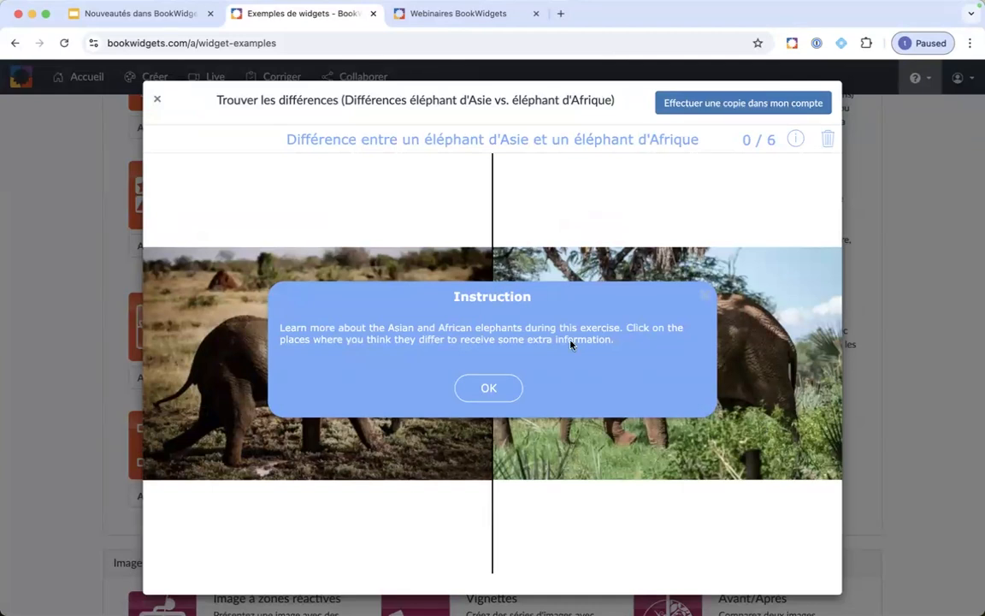
pyautogui.click(493, 394)
pyautogui.click(338, 402)
pyautogui.click(327, 340)
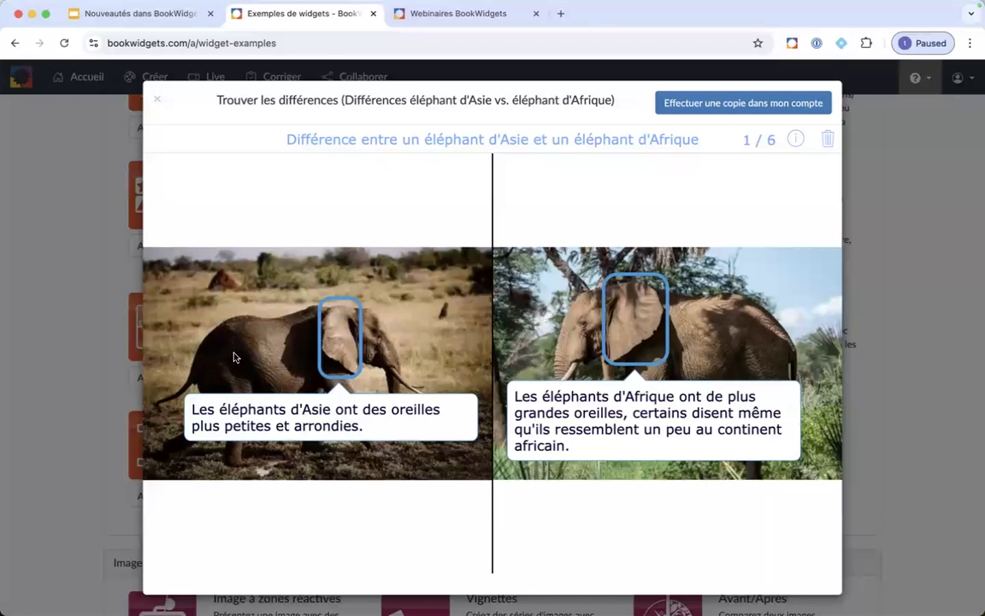
pyautogui.click(238, 420)
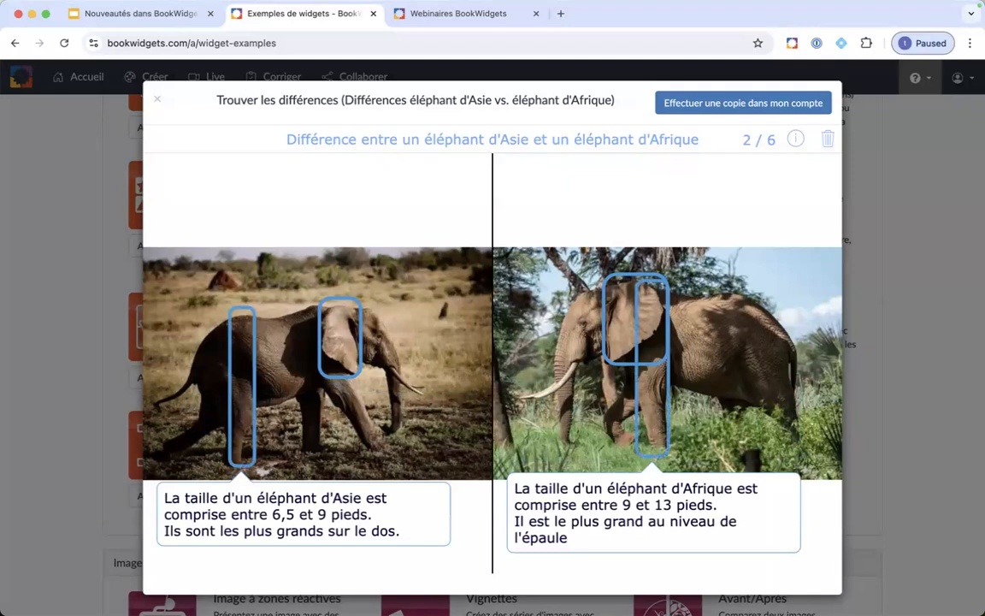
pyautogui.click(157, 102)
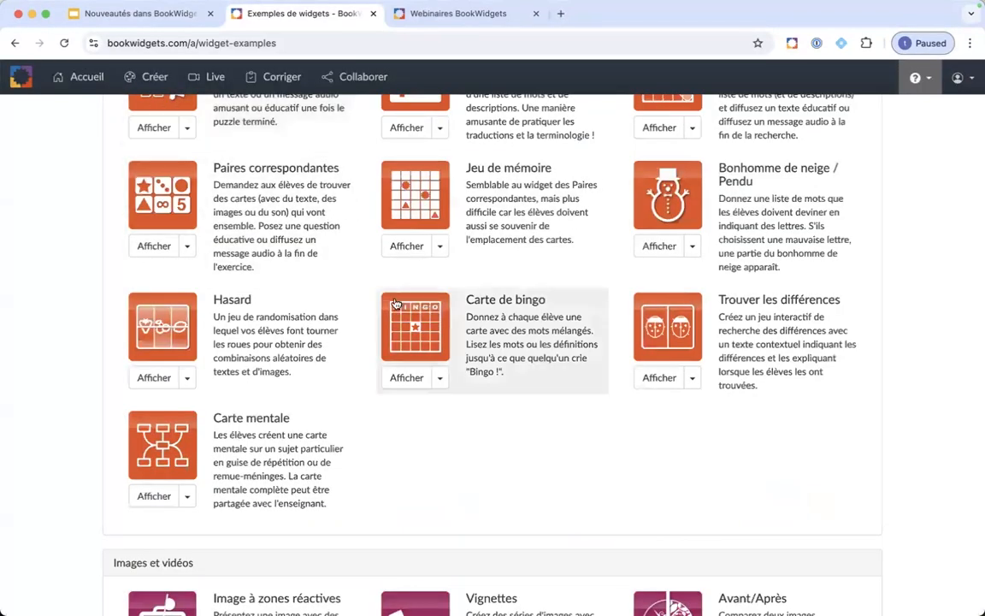
pyautogui.scroll(1, 405, 332)
pyautogui.scroll(-1, 405, 332)
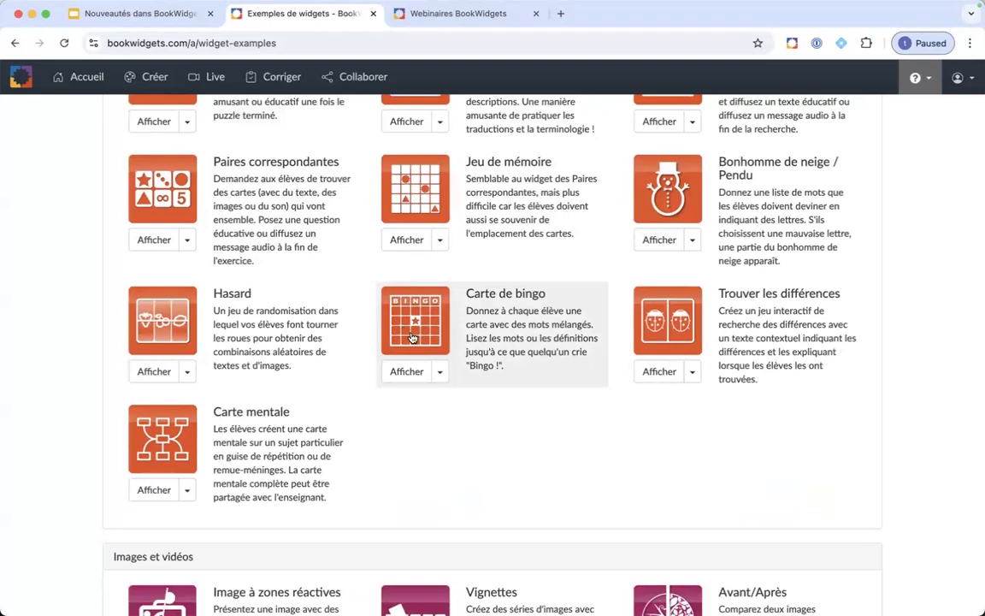
pyautogui.click(692, 371)
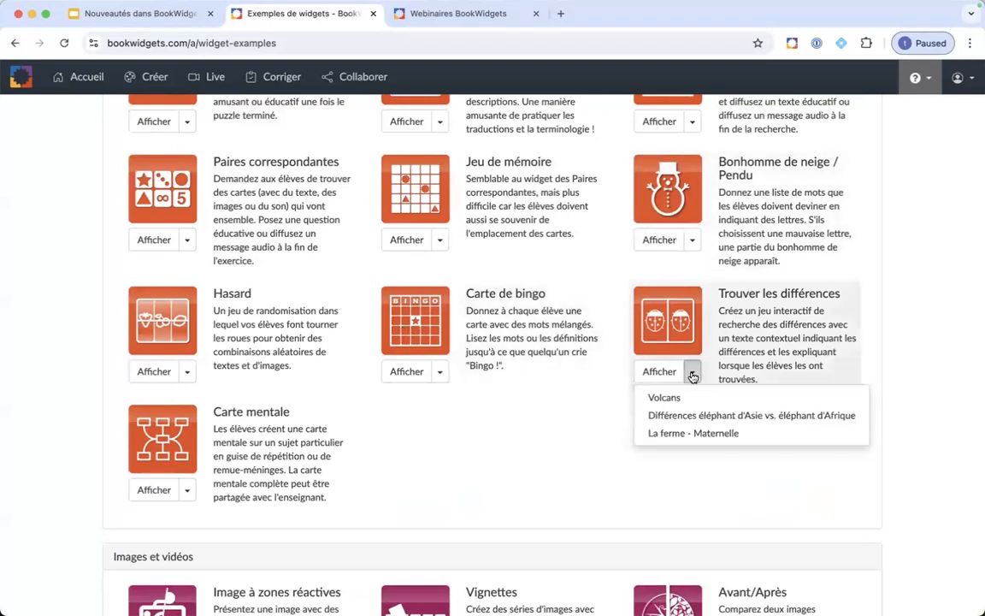
pyautogui.click(692, 241)
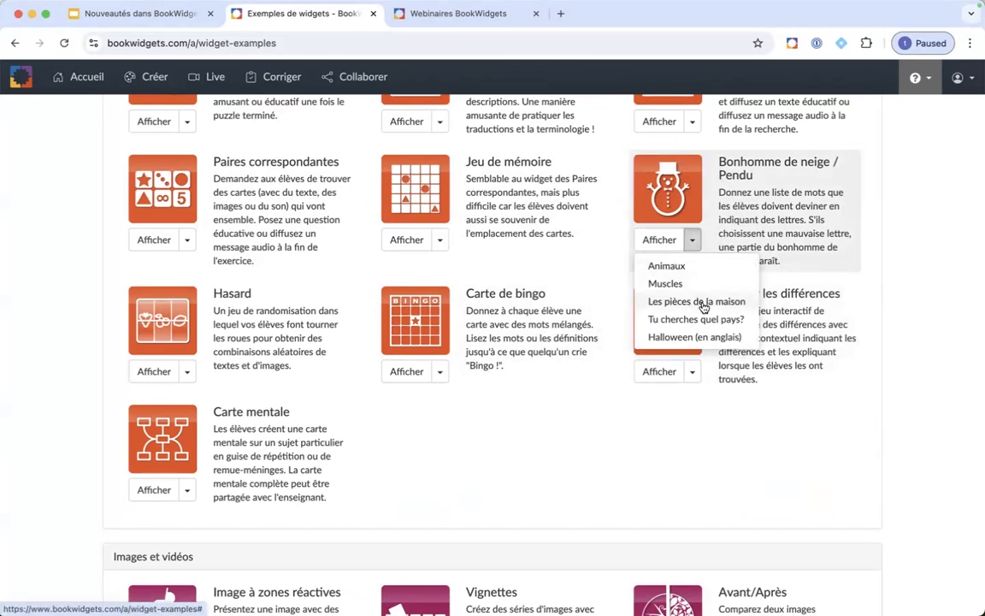
pyautogui.click(702, 337)
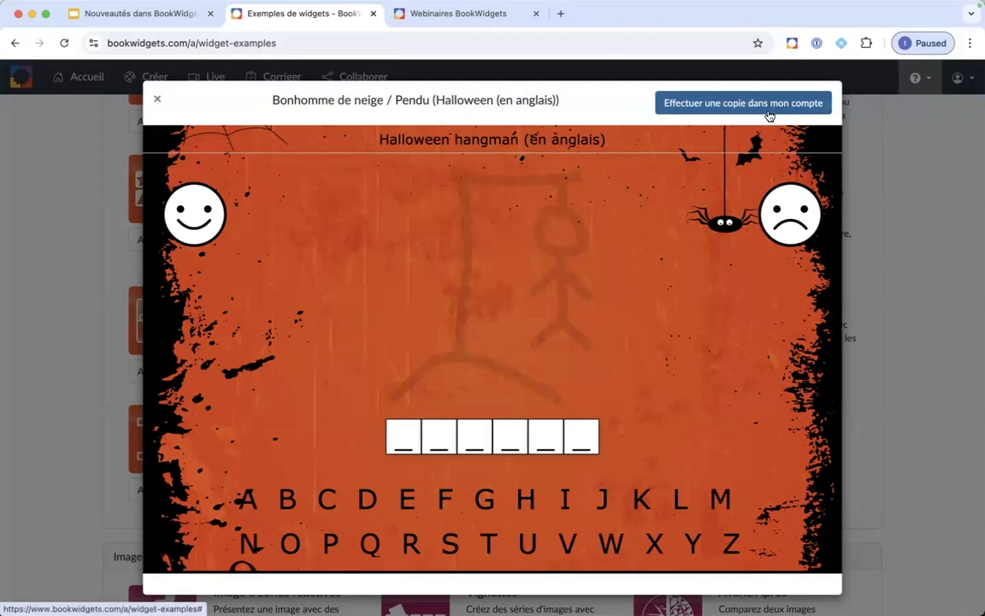
pyautogui.click(157, 99)
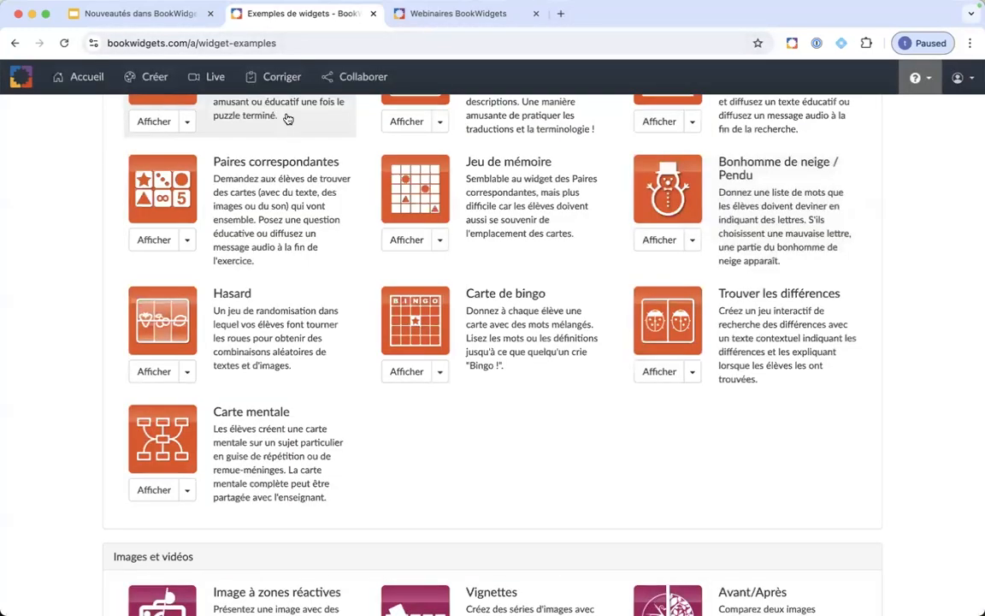
# Step: Open the WebQuest des RochDur from the slides and read the WebQuest and Cartes flash descriptions
pyautogui.click(174, 15)
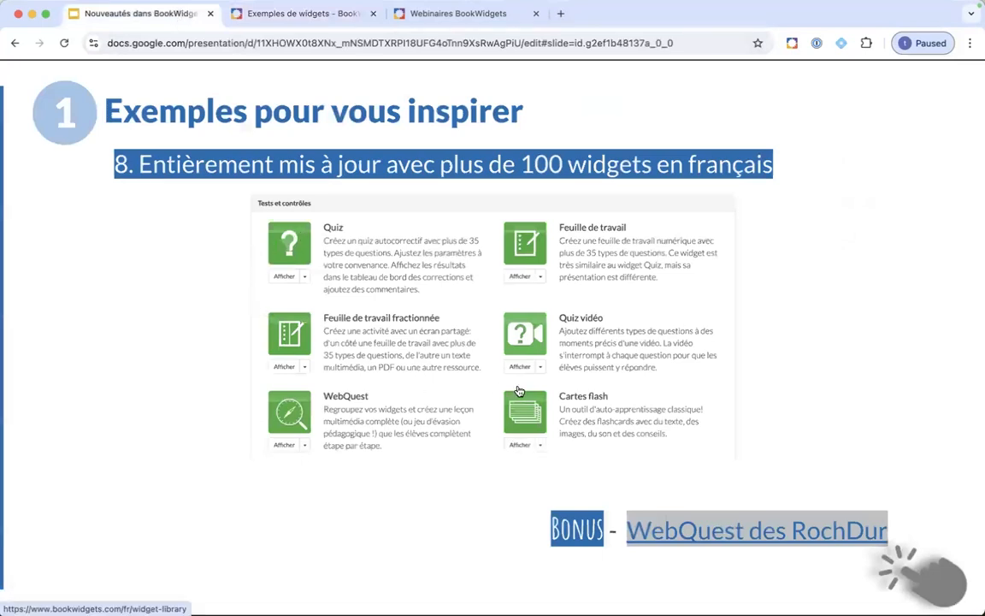
pyautogui.click(792, 536)
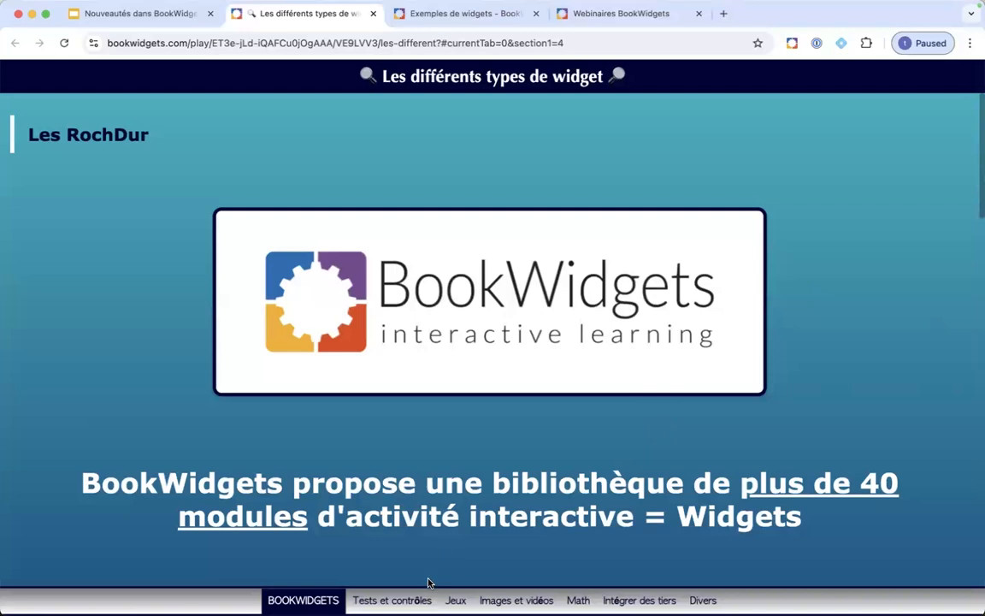
pyautogui.click(392, 599)
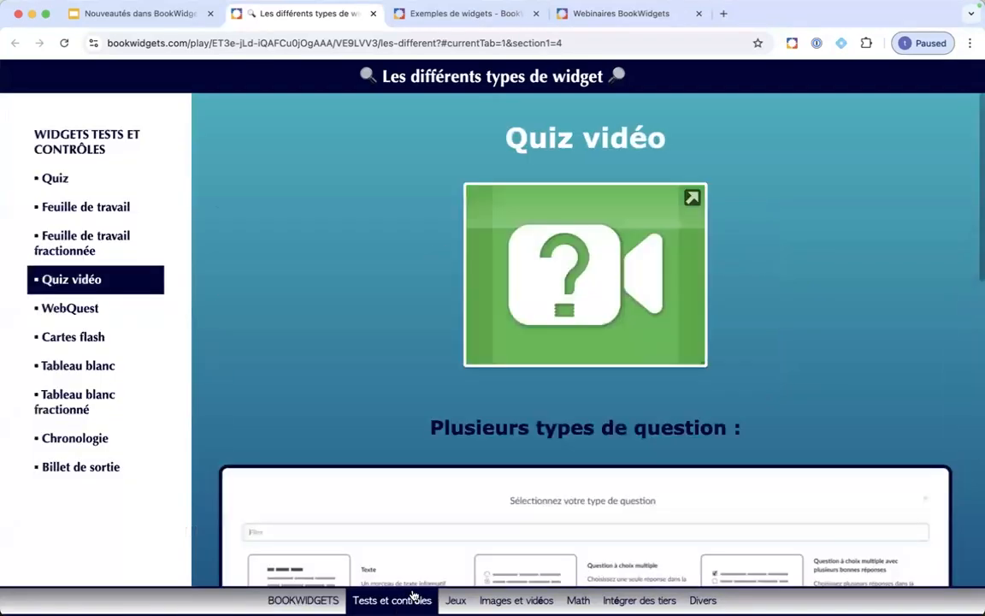
pyautogui.click(55, 313)
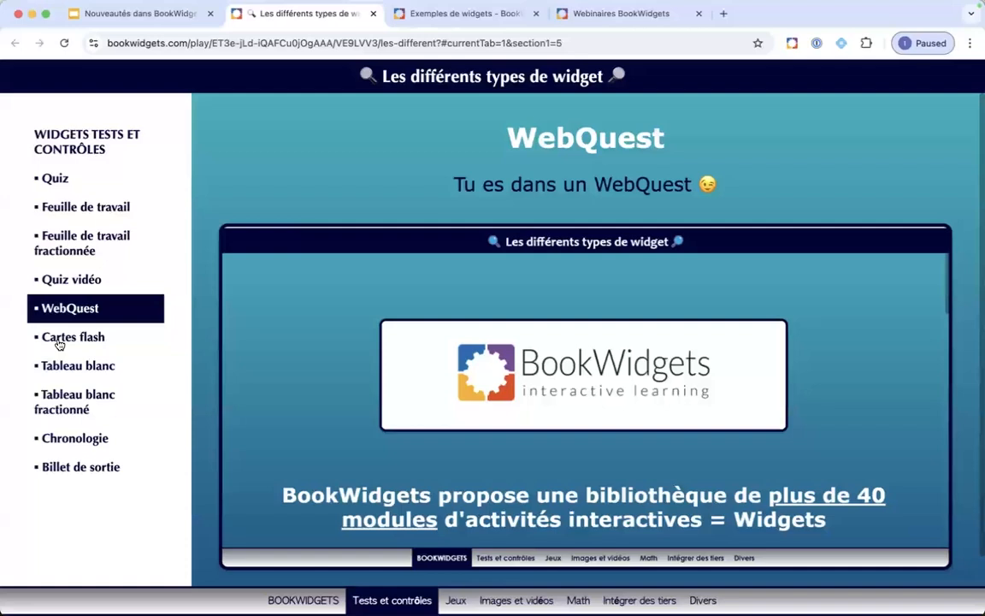
pyautogui.click(59, 339)
# Step: Try the orchestra flashcards example, flipping card 1 and advancing to card 2, then return to the slides
pyautogui.click(468, 249)
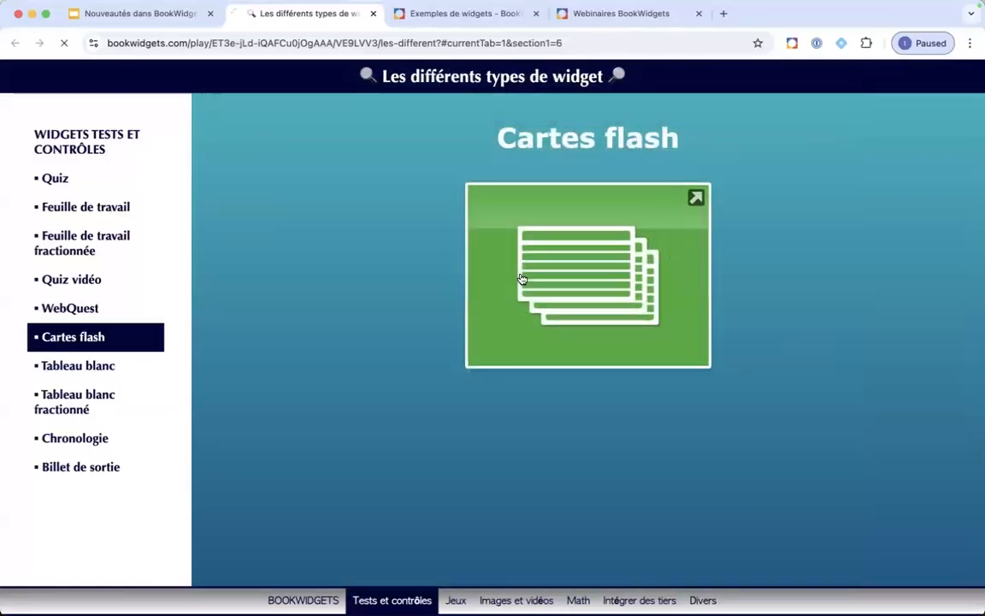
pyautogui.click(478, 343)
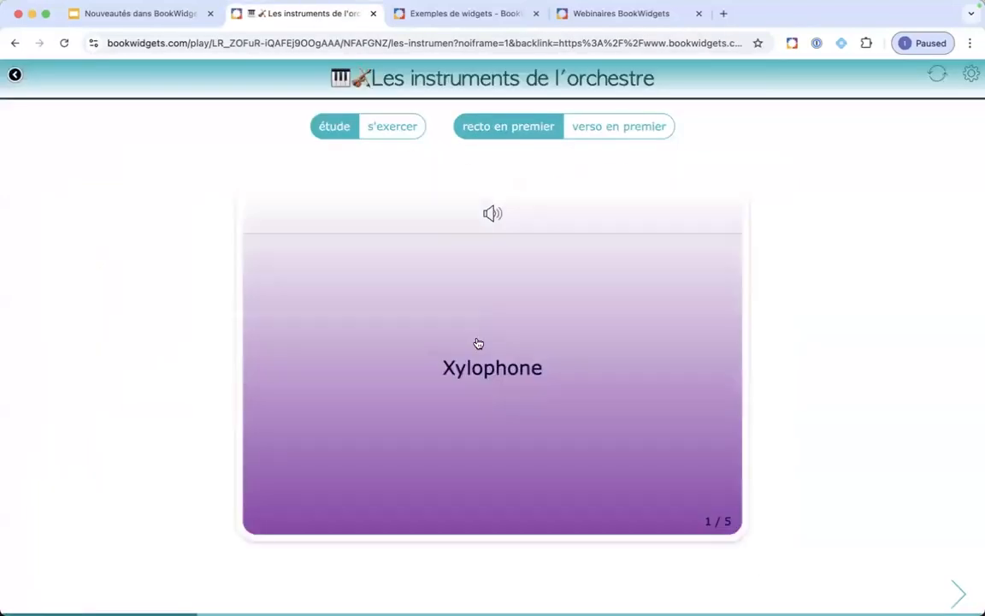
pyautogui.click(956, 595)
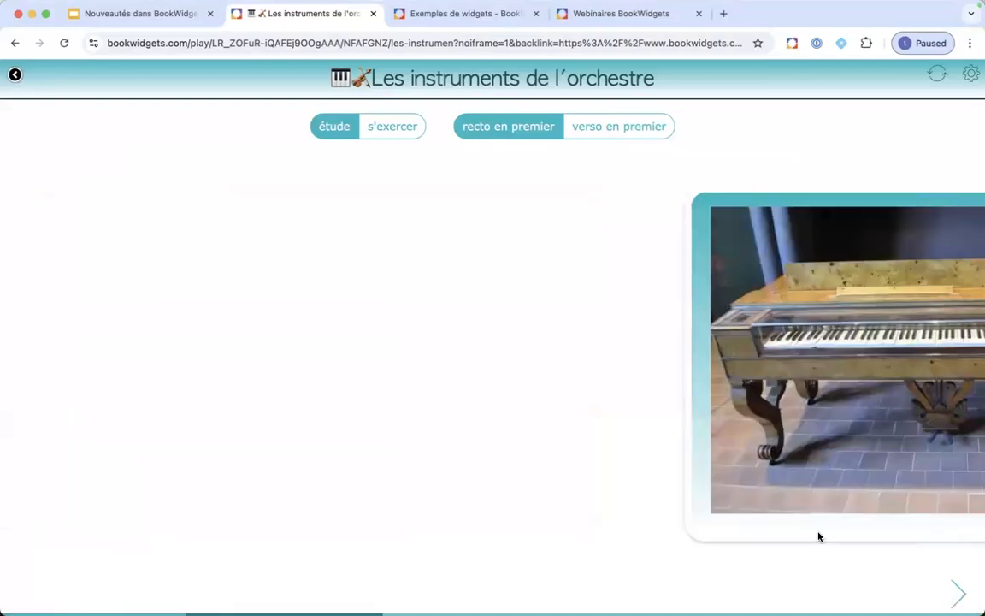
pyautogui.click(175, 17)
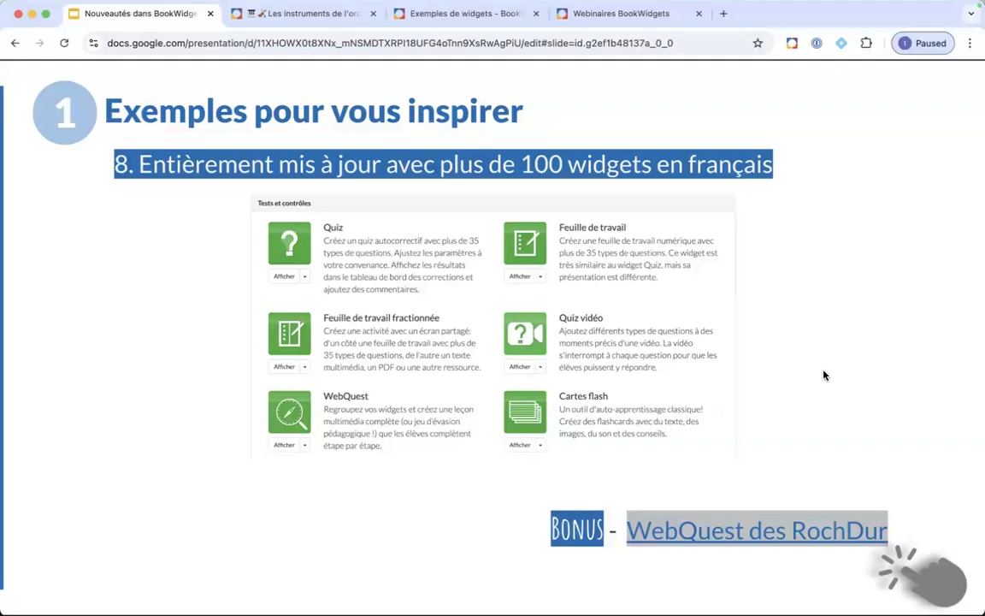
# Step: Present the slides full screen up to slide 9 on renamed question types, then show all desktops
pyautogui.click(803, 381)
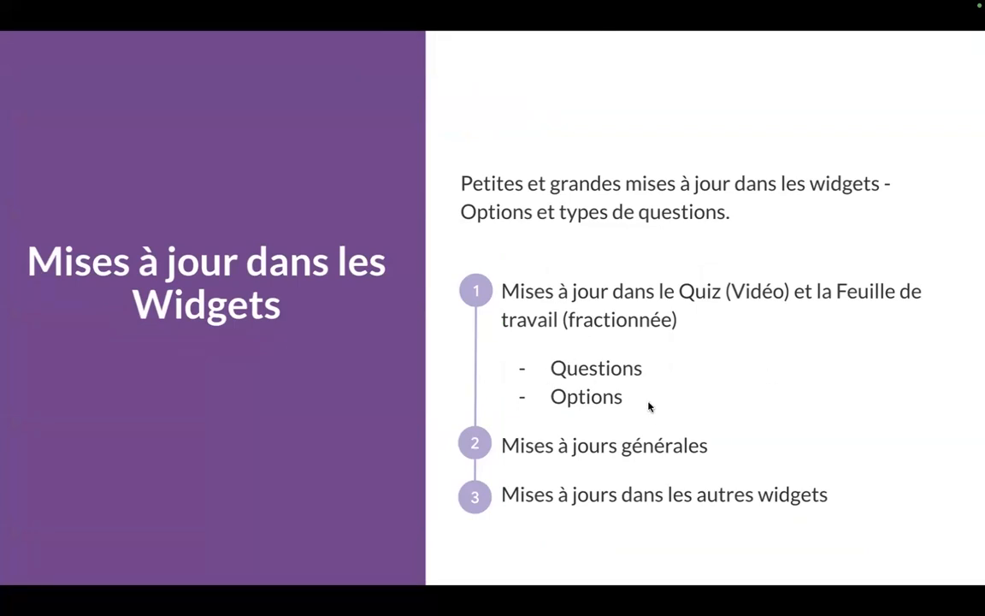
pyautogui.press('Right')
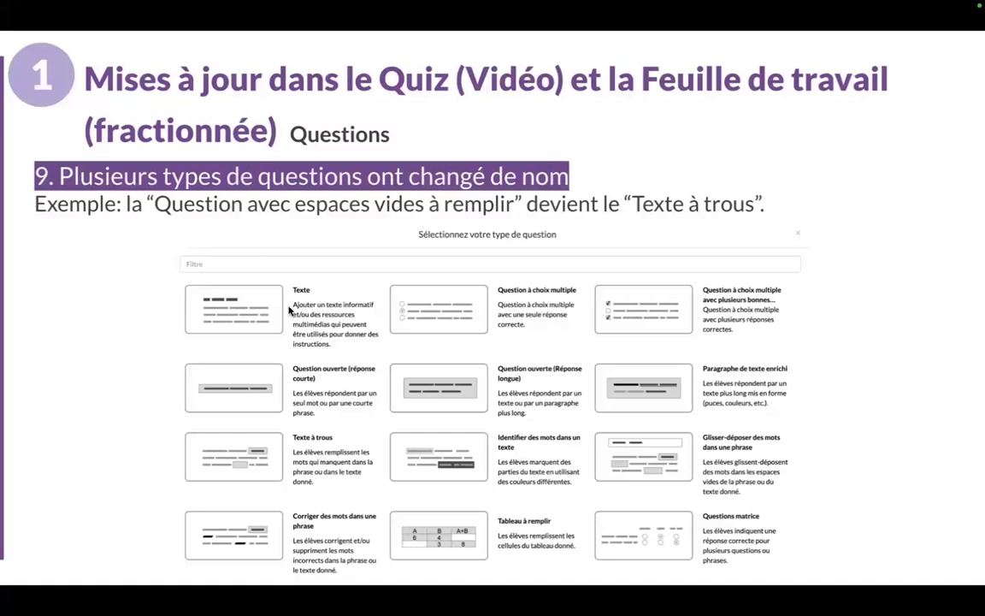
pyautogui.hotkey('ctrl', 'Up')
# Step: In the démo webinaire quiz, add a question and browse types like Texte à trous and Équations
pyautogui.click(382, 58)
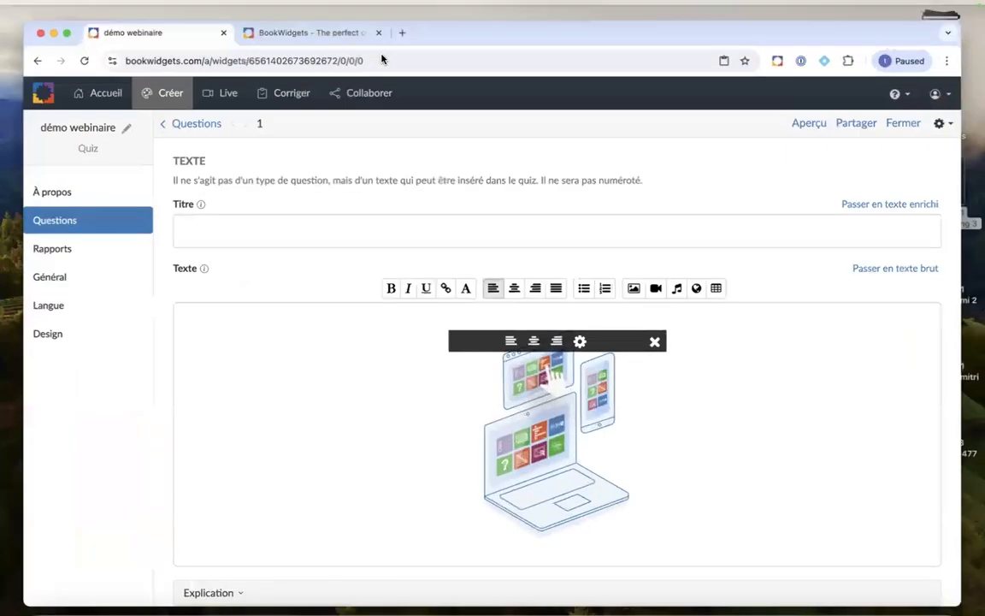
pyautogui.click(39, 213)
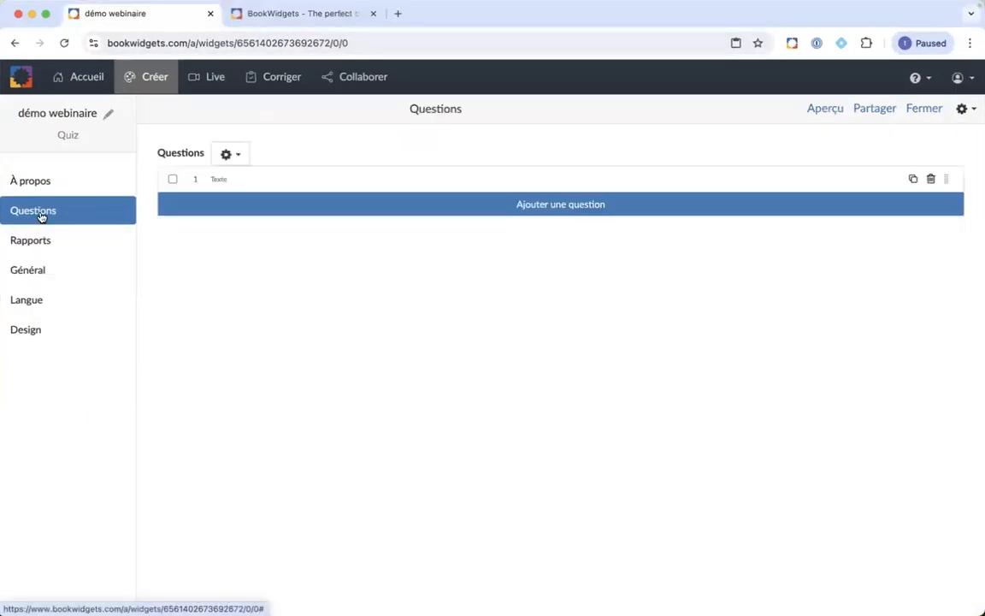
pyautogui.click(269, 205)
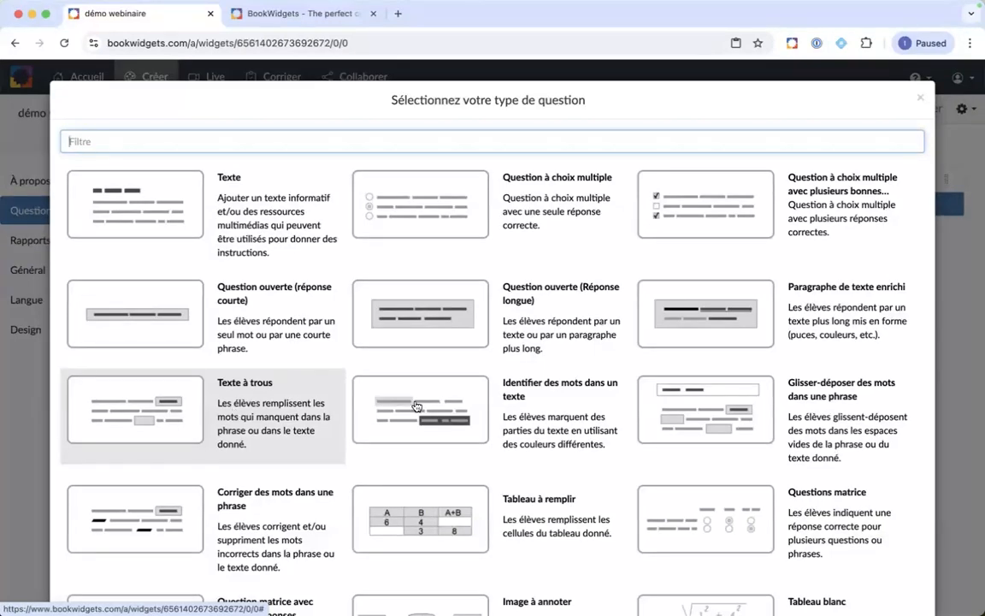
pyautogui.scroll(-15, 633, 396)
pyautogui.scroll(14, 633, 395)
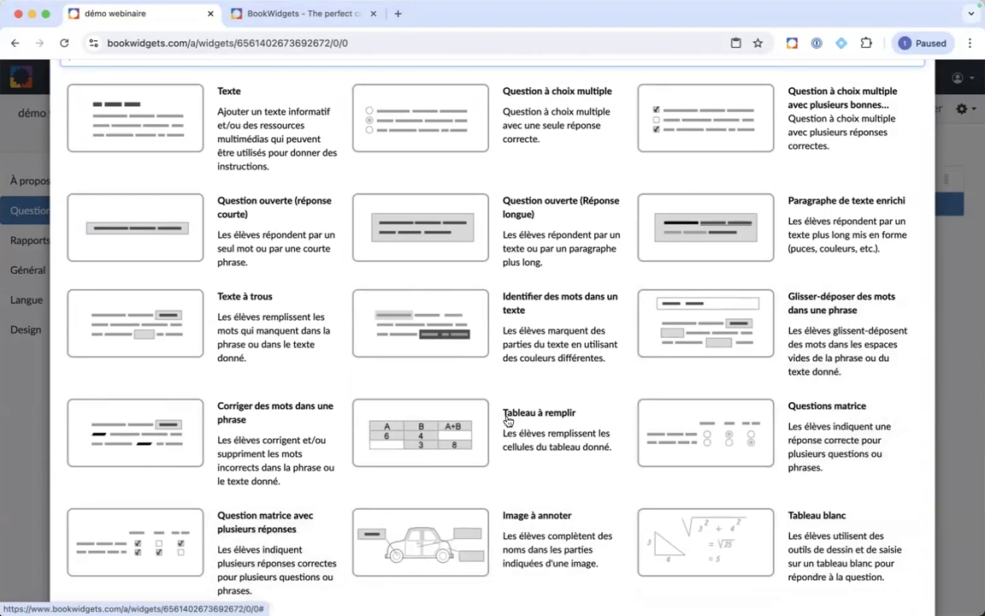
pyautogui.scroll(-5, 690, 393)
pyautogui.scroll(-5, 689, 392)
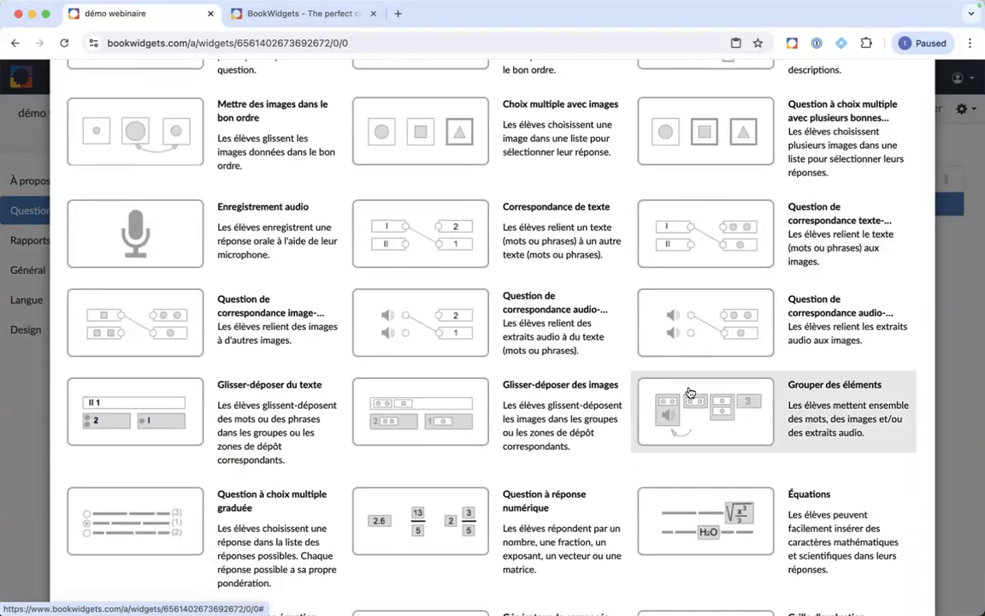
pyautogui.scroll(-2, 689, 391)
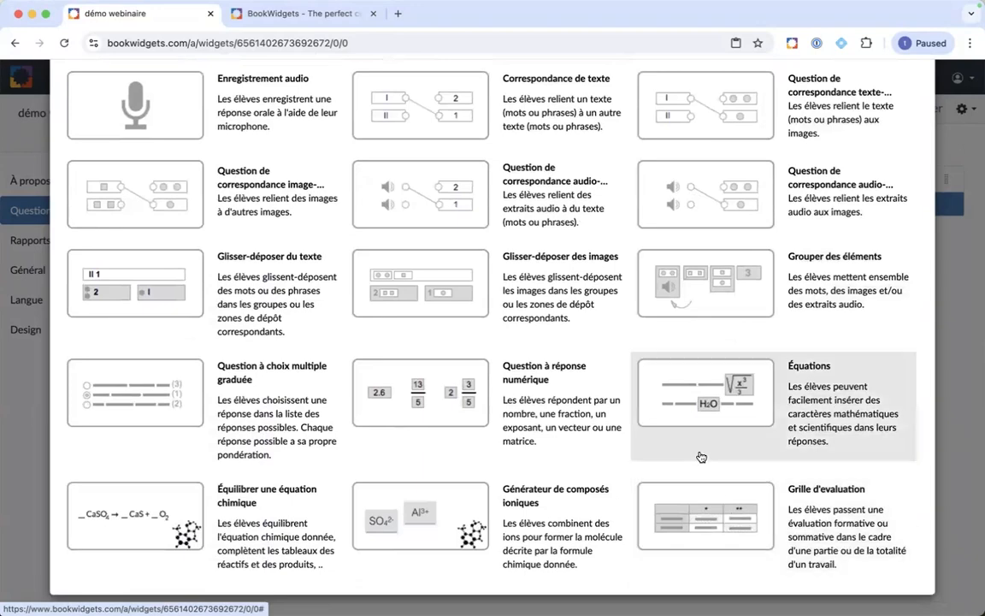
pyautogui.scroll(10, 607, 402)
pyautogui.scroll(3, 605, 404)
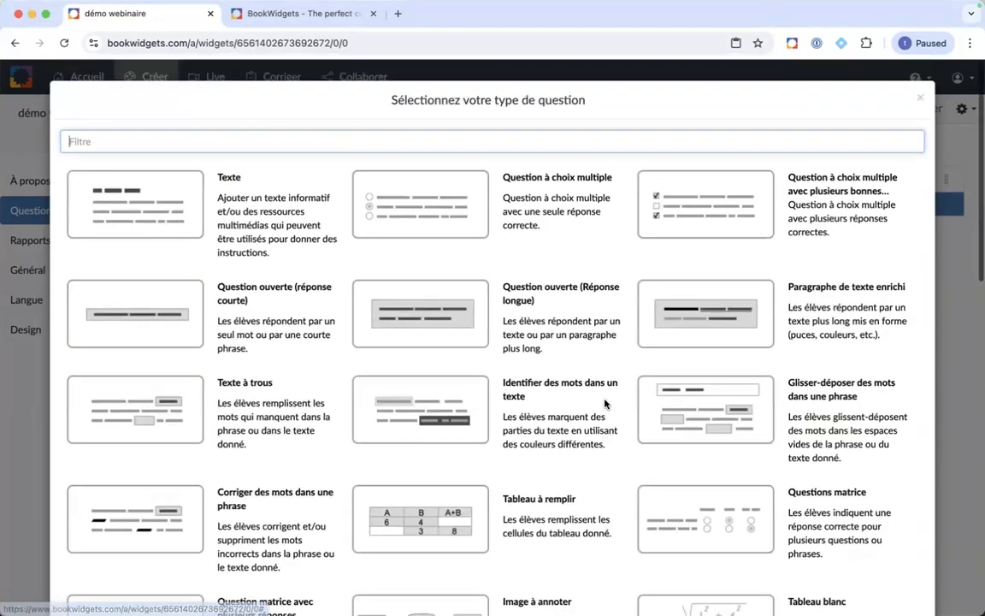
# Step: Add an Identifier des mots dans un texte question, delete it as question 2, then switch to the BookWidgets home tab
pyautogui.click(605, 404)
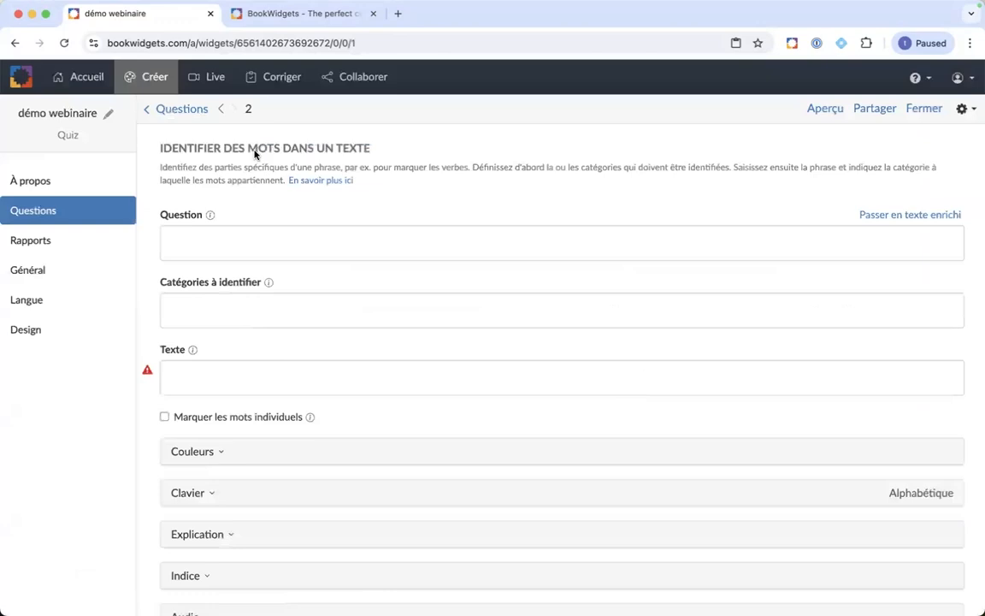
pyautogui.click(220, 110)
pyautogui.click(176, 113)
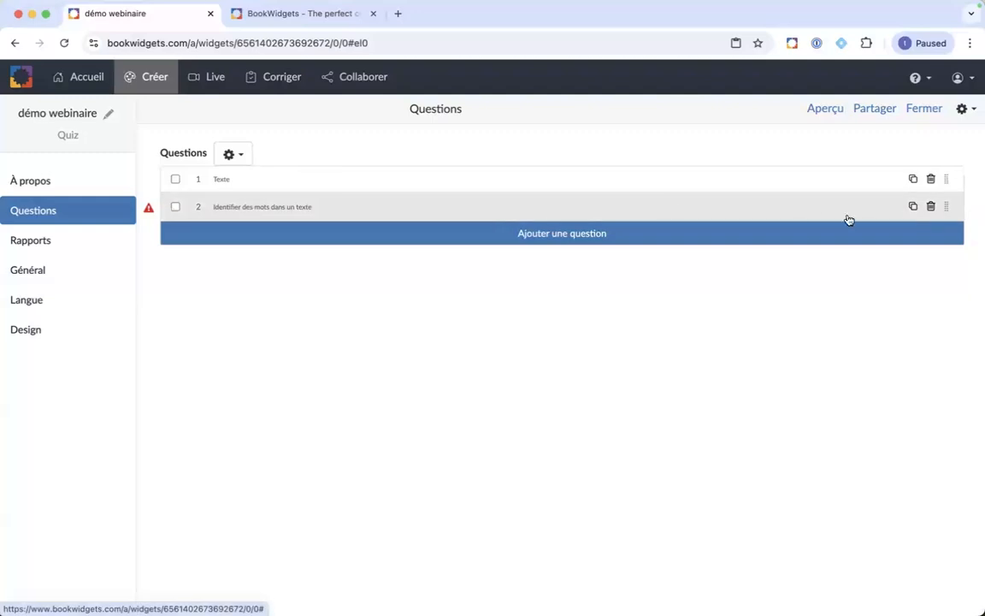
pyautogui.click(931, 207)
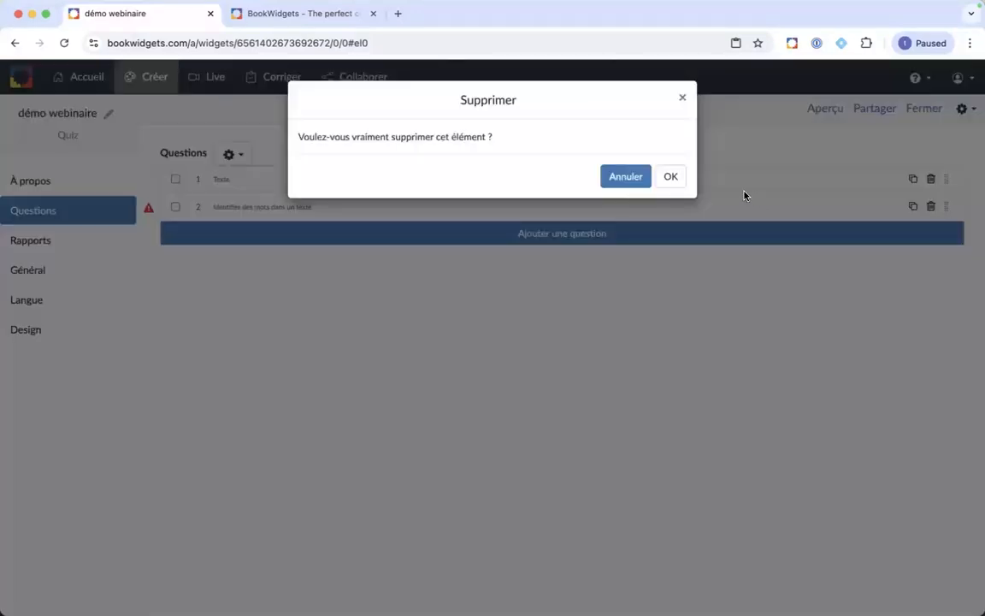
pyautogui.click(667, 176)
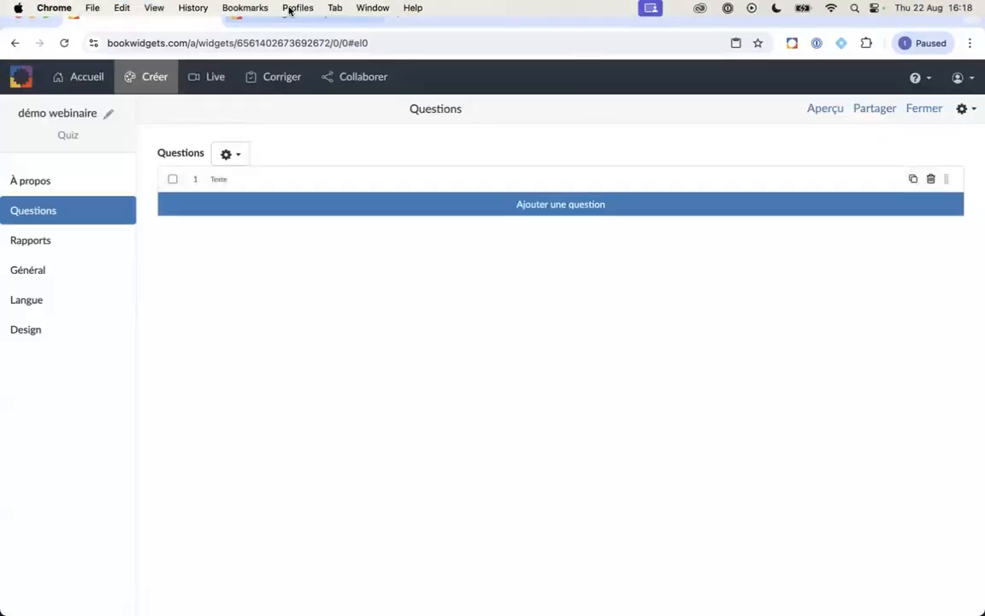
pyautogui.click(289, 23)
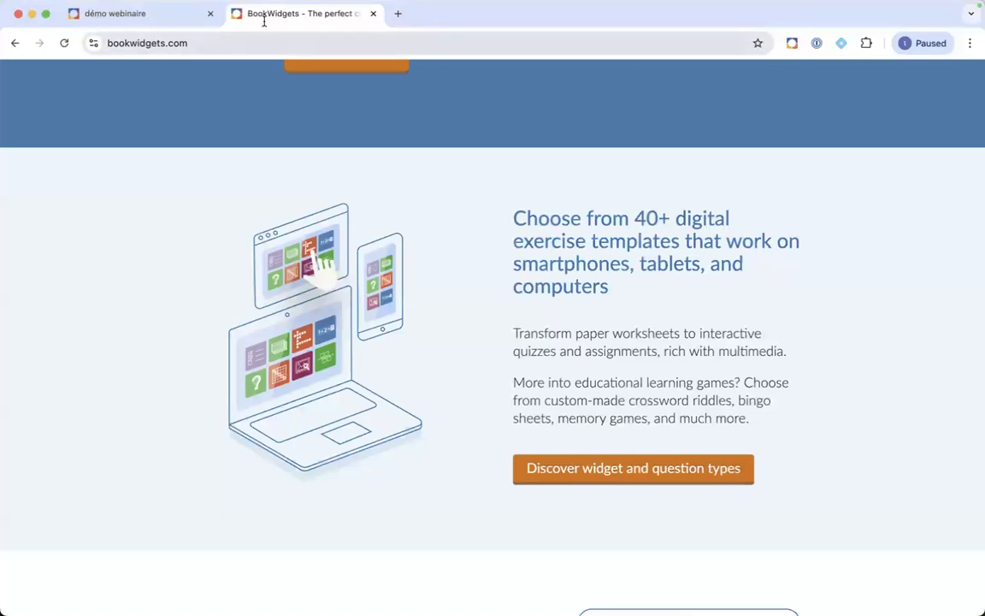
# Step: Resume the slideshow at slide 10 on importing rubrics from CSV files, then show all desktops
pyautogui.hotkey('ctrl', 'Up')
pyautogui.click(449, 47)
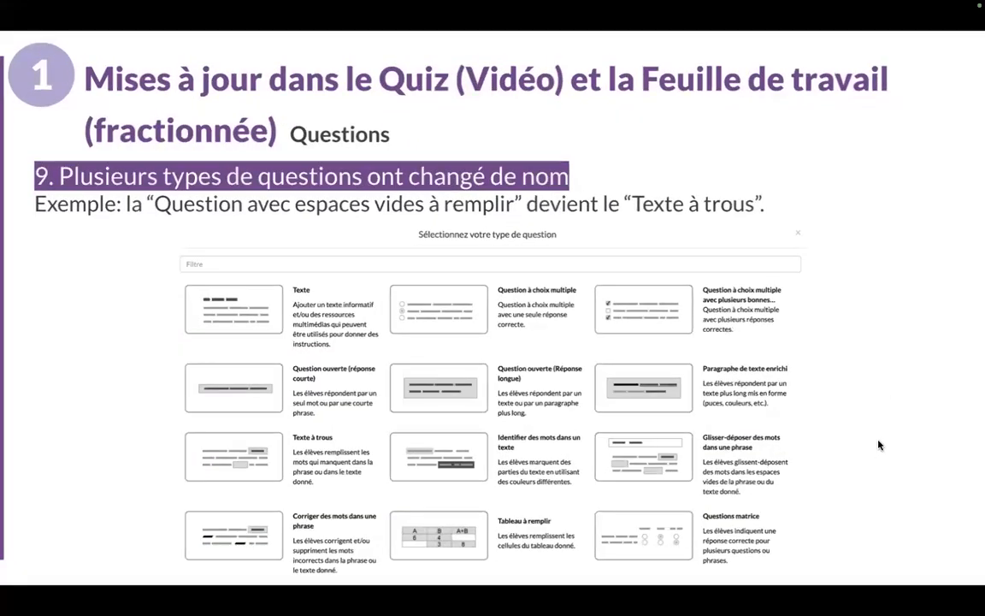
pyautogui.press('Right')
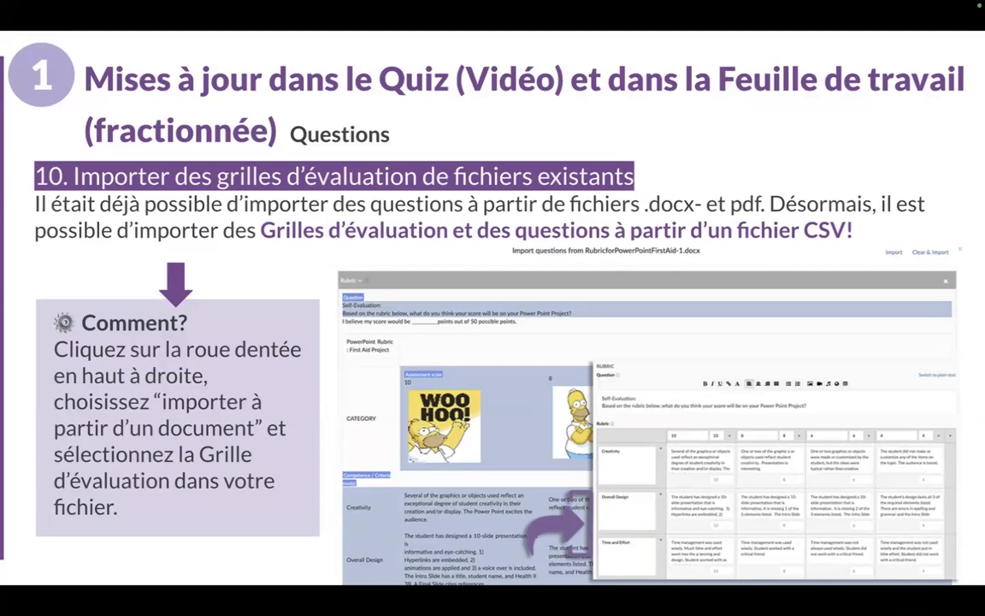
pyautogui.hotkey('ctrl', 'Up')
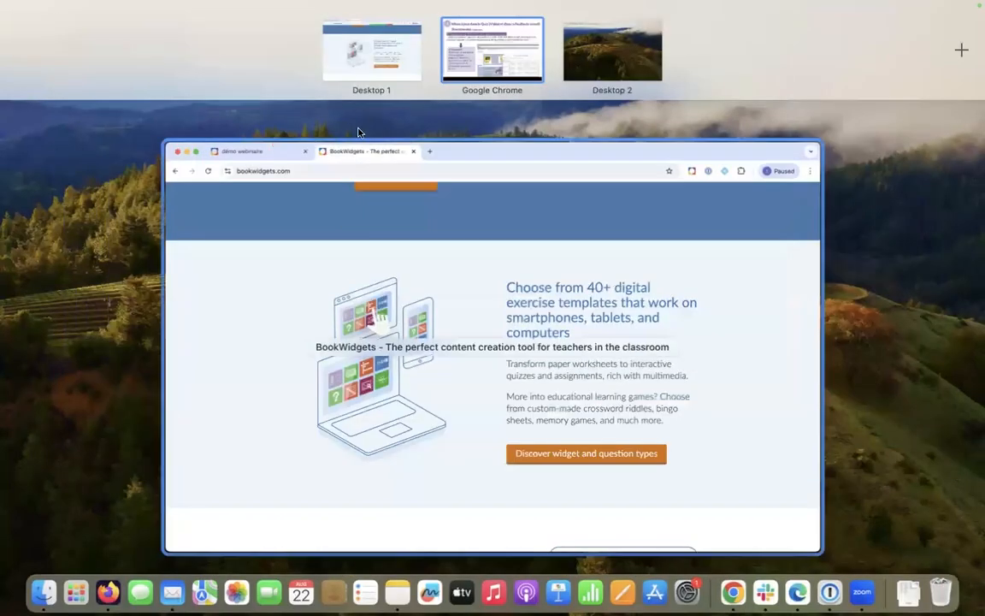
# Step: In the démo webinaire quiz, start 'Importation à partir d'un document', browse Downloads, and cancel the file choice
pyautogui.click(367, 73)
pyautogui.click(156, 20)
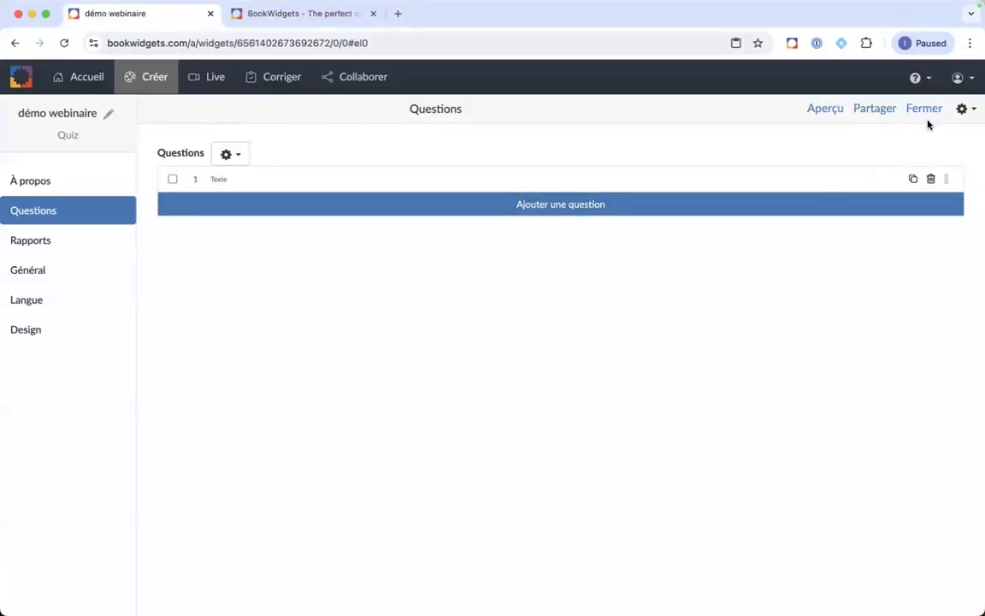
pyautogui.click(964, 111)
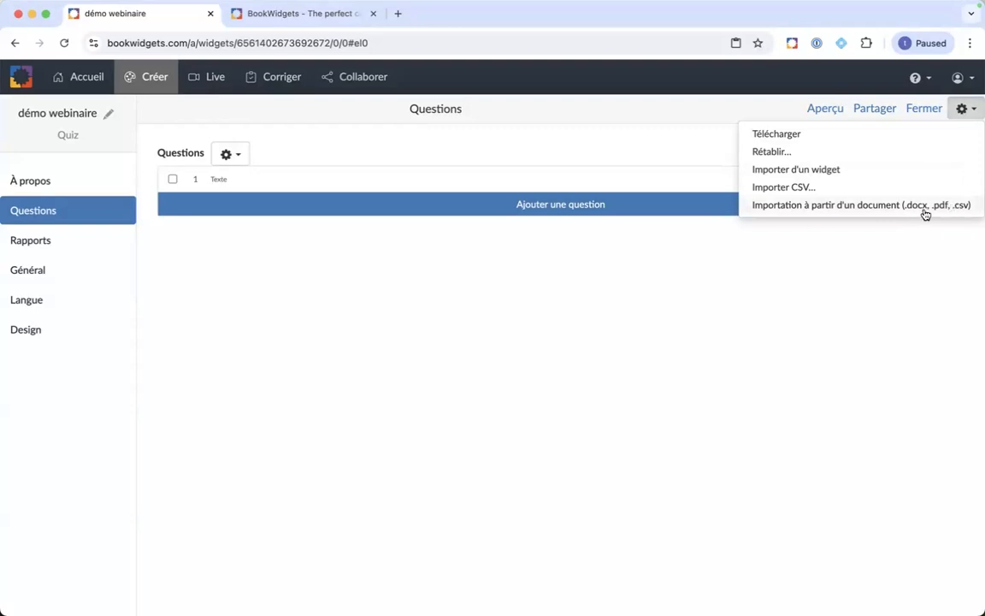
pyautogui.click(880, 212)
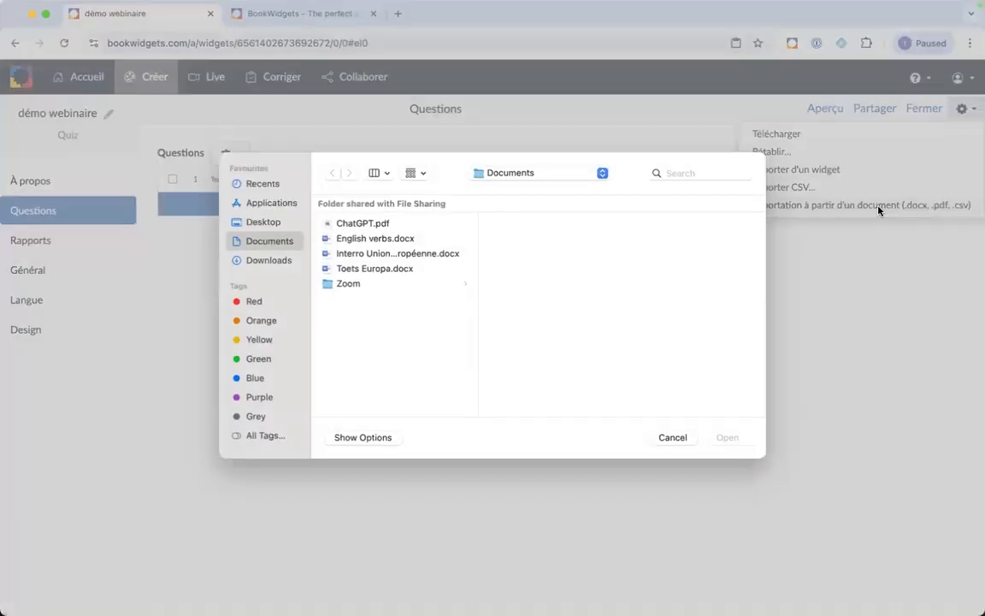
pyautogui.click(284, 264)
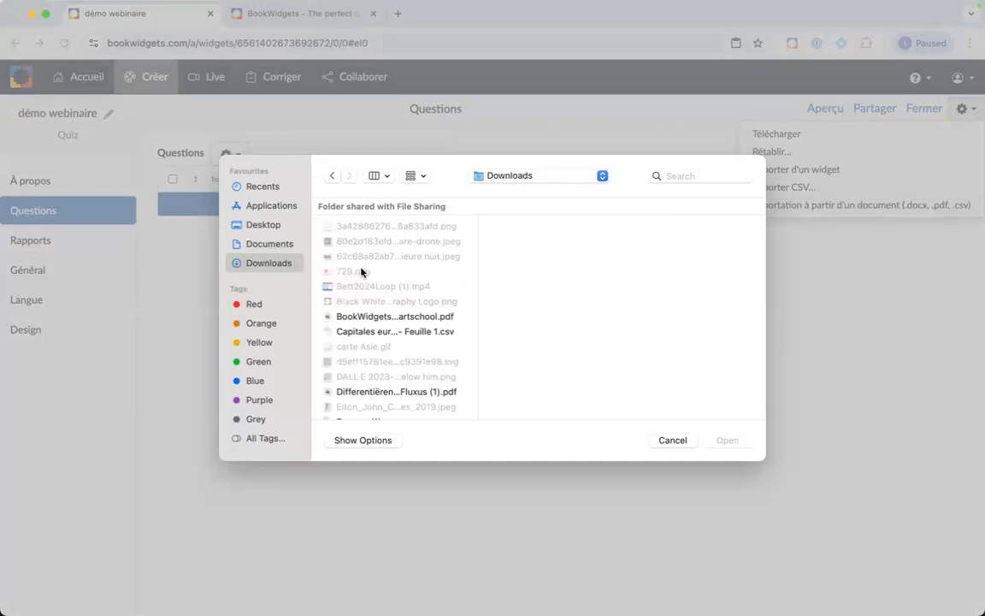
pyautogui.scroll(-2, 431, 249)
pyautogui.scroll(2, 431, 250)
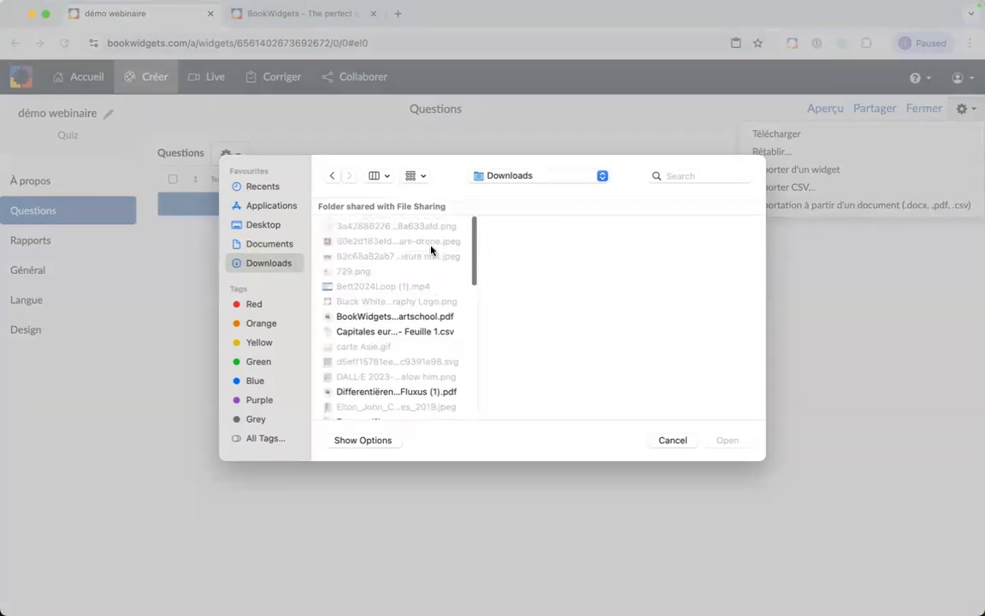
pyautogui.moveTo(475, 313); pyautogui.dragTo(453, 299)
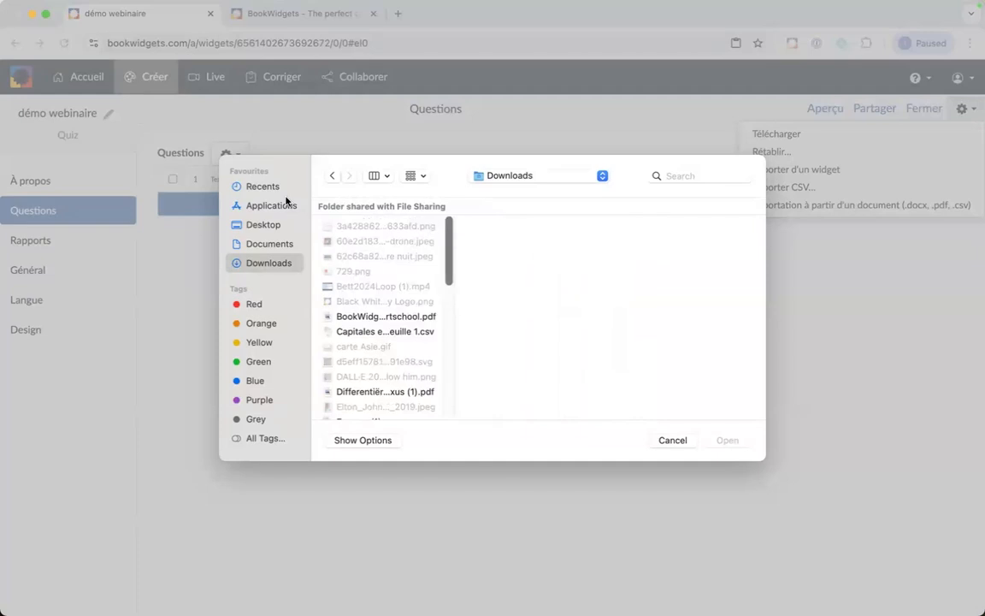
pyautogui.click(665, 441)
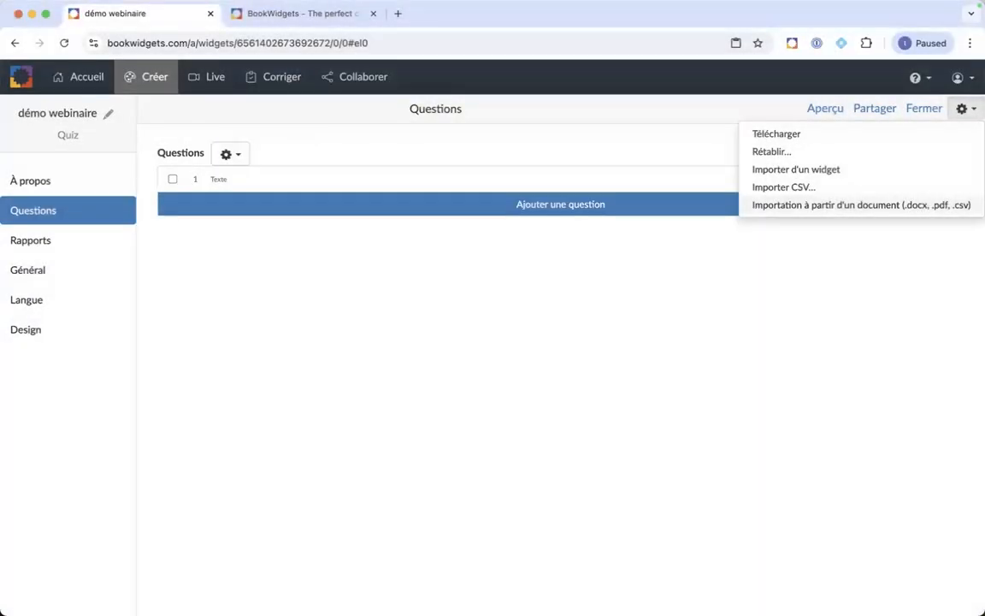
pyautogui.press('super+Tab')
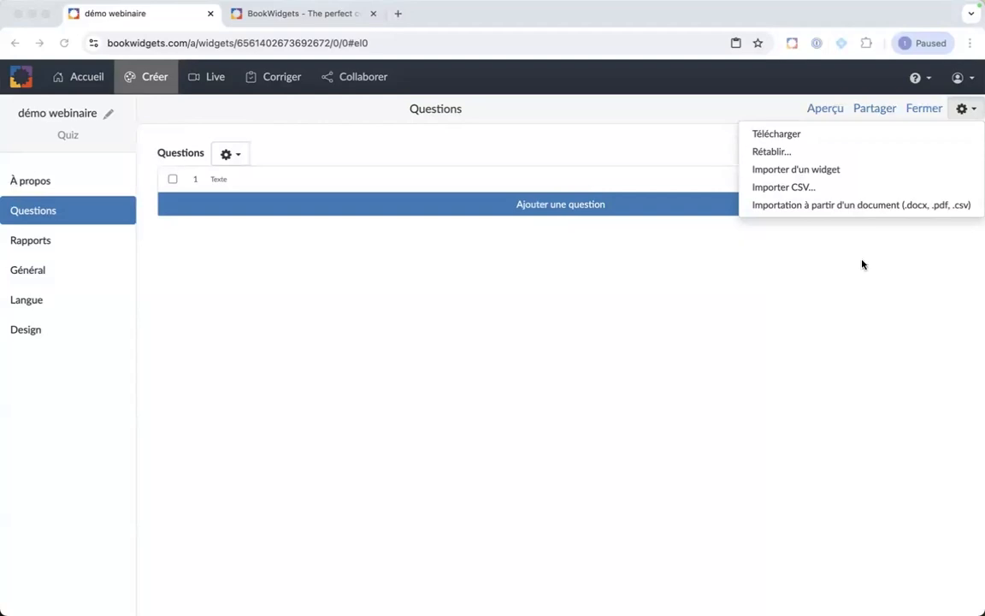
# Step: Restart document import and open Grille d'évaluation - Feuille 1 (2).csv from Downloads
pyautogui.click(772, 210)
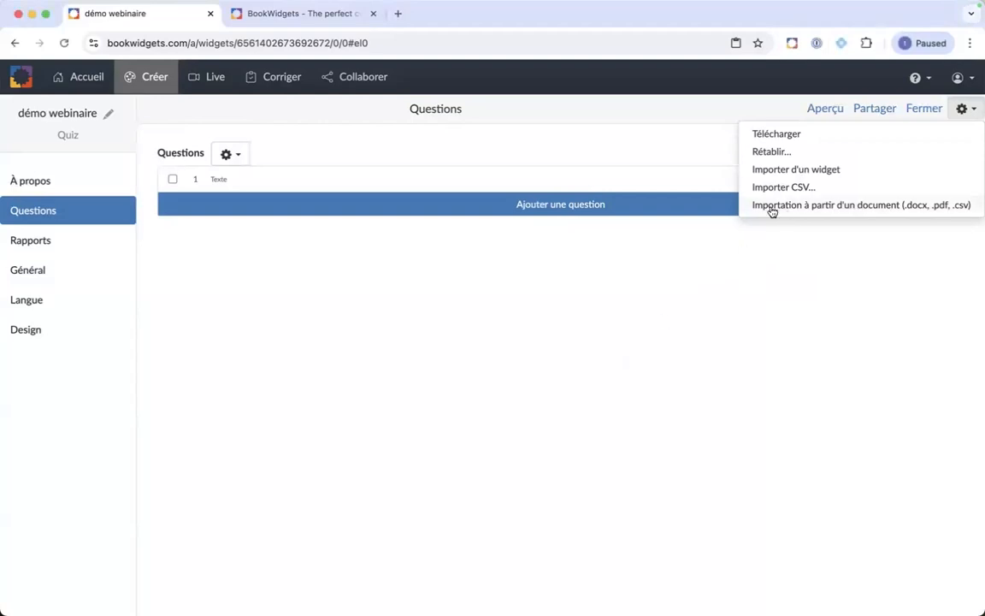
pyautogui.click(772, 211)
pyautogui.click(255, 262)
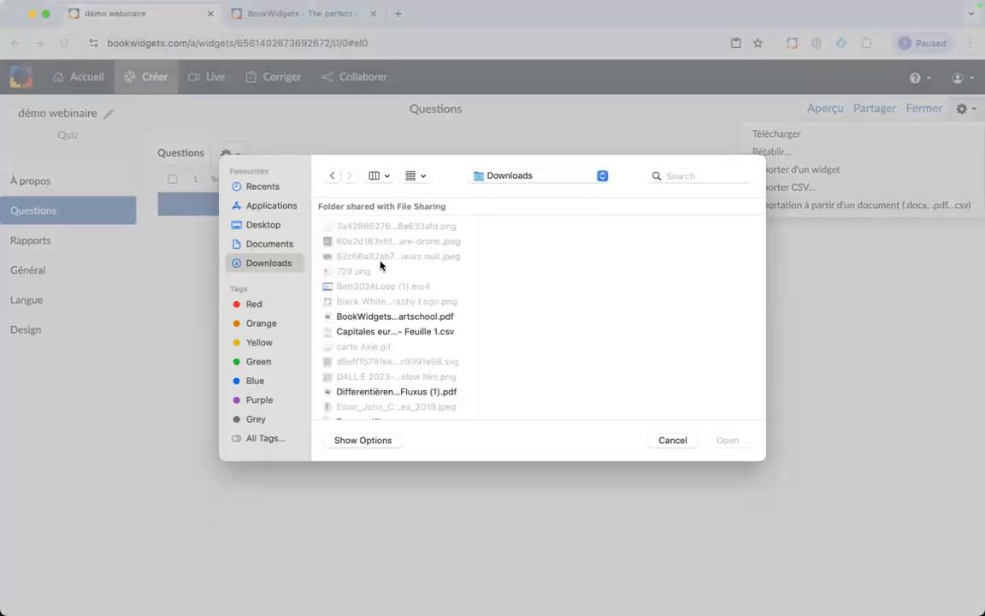
pyautogui.scroll(-1, 425, 248)
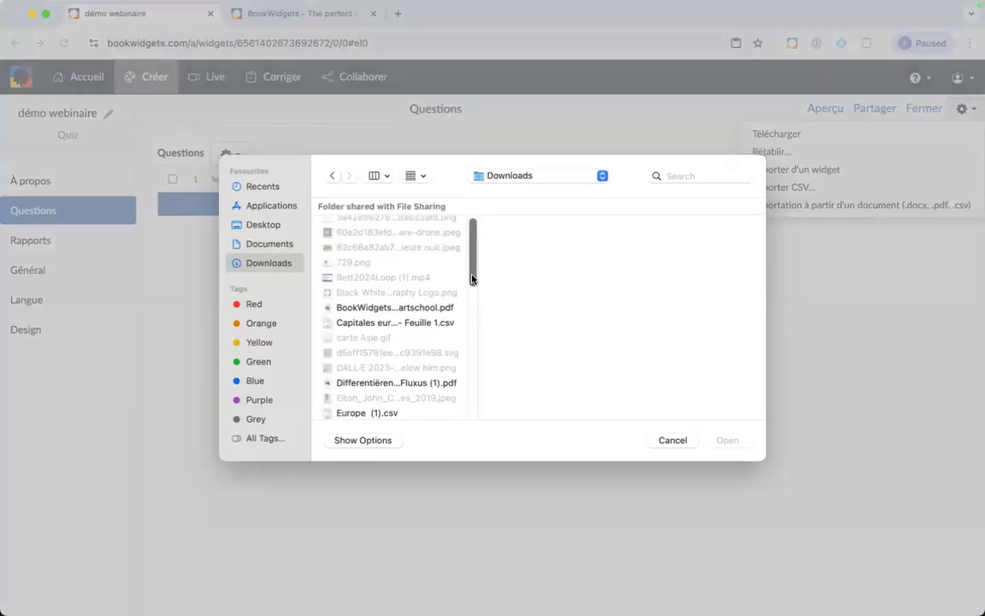
pyautogui.moveTo(479, 334); pyautogui.dragTo(600, 339)
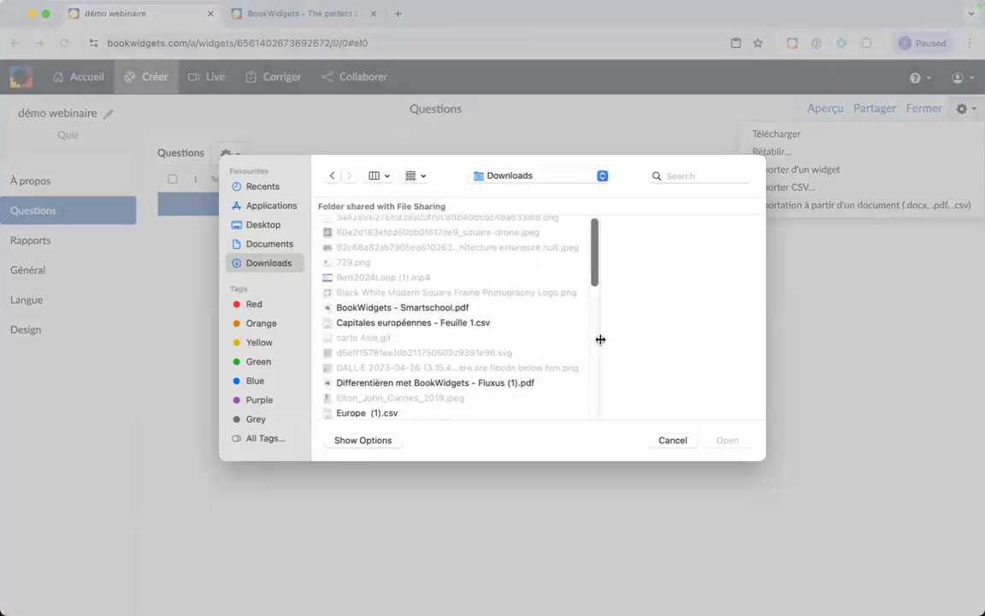
pyautogui.scroll(-3, 366, 355)
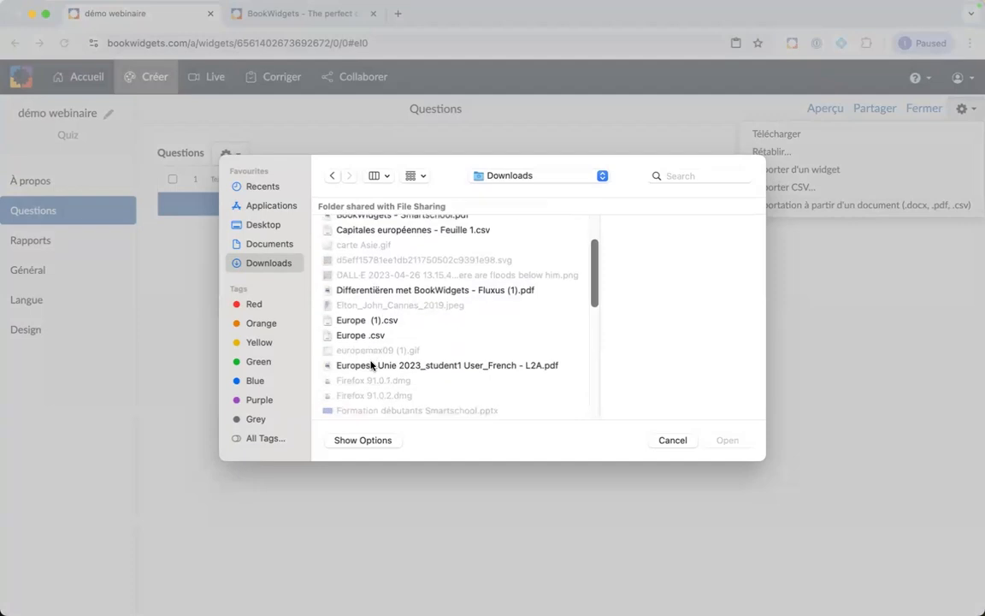
pyautogui.scroll(-5, 371, 365)
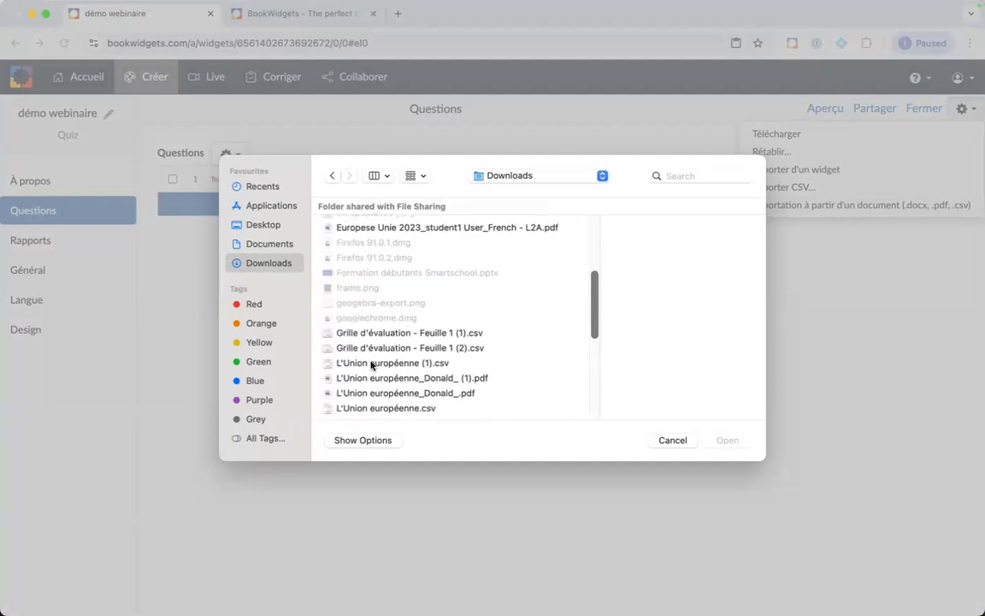
pyautogui.click(397, 348)
pyautogui.doubleClick(398, 348)
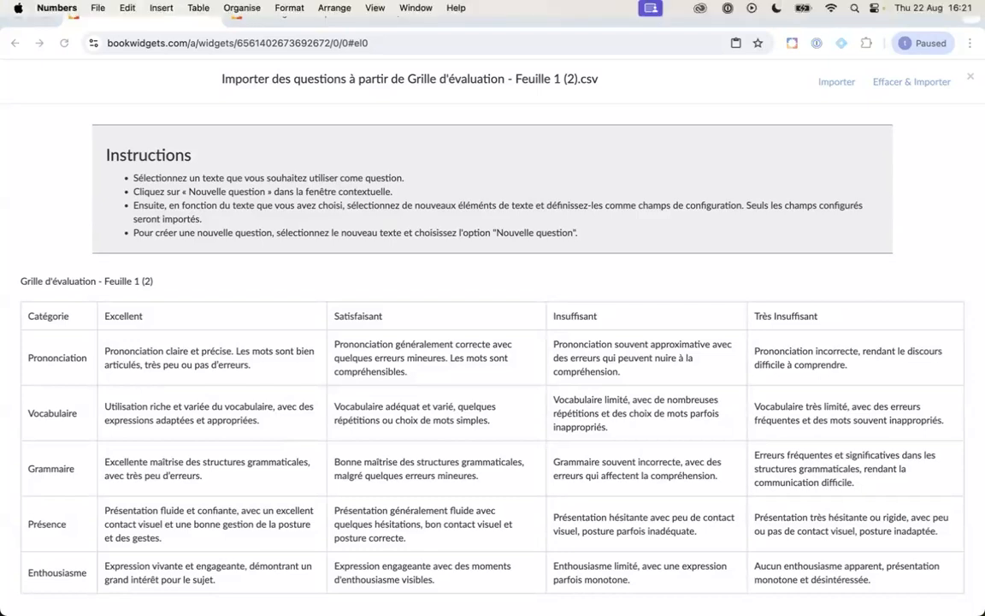
pyautogui.moveTo(983, 175); pyautogui.dragTo(313, 138)
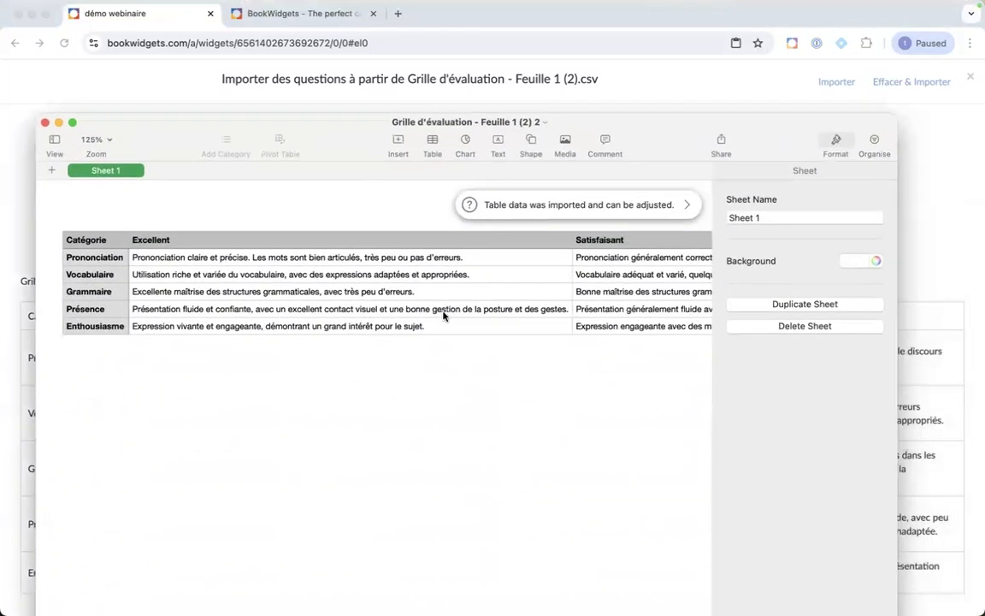
pyautogui.hscroll(10, 425, 293)
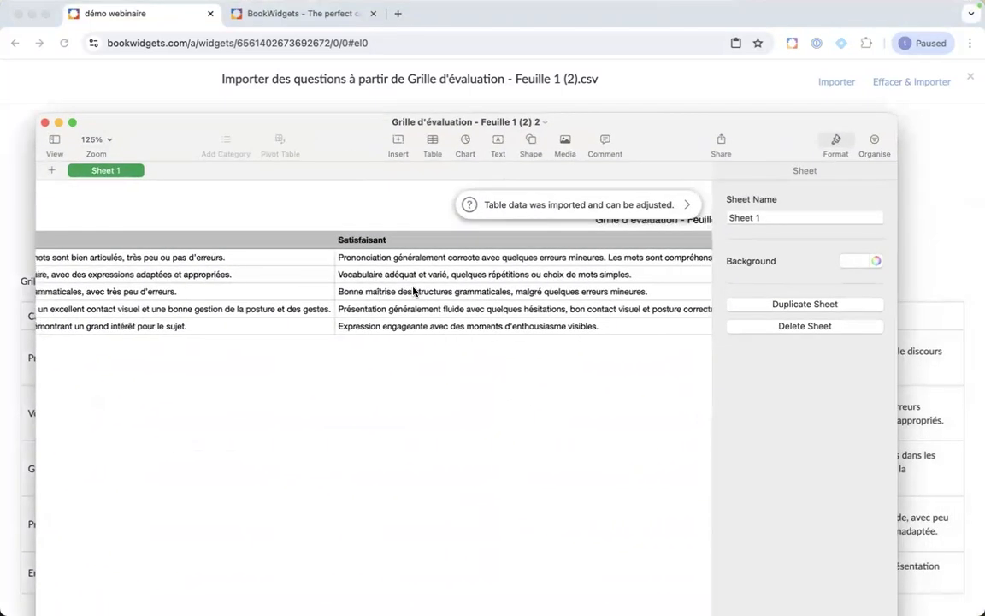
pyautogui.hscroll(8, 414, 292)
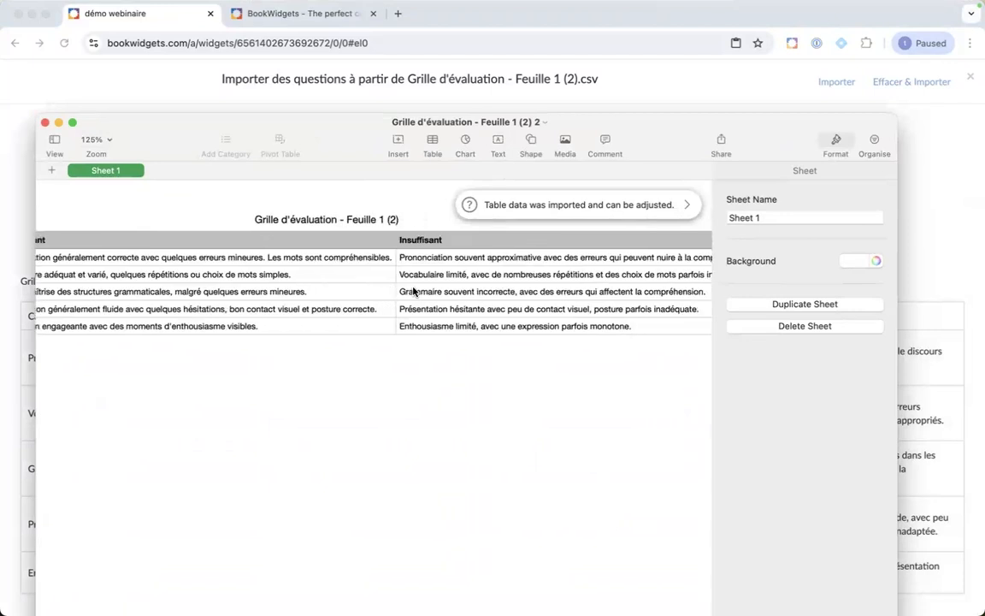
pyautogui.hscroll(8, 414, 291)
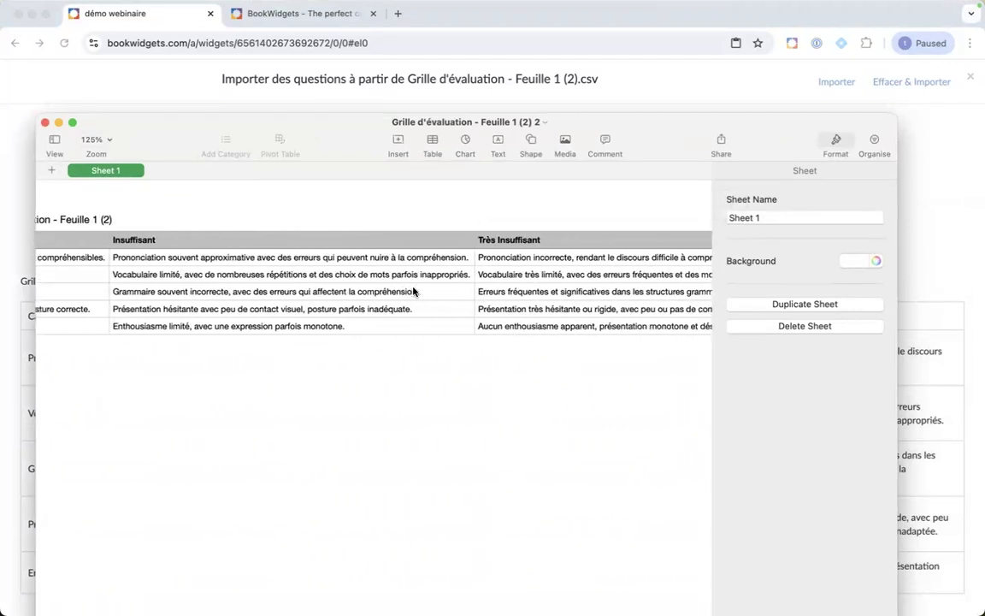
pyautogui.hscroll(4, 413, 292)
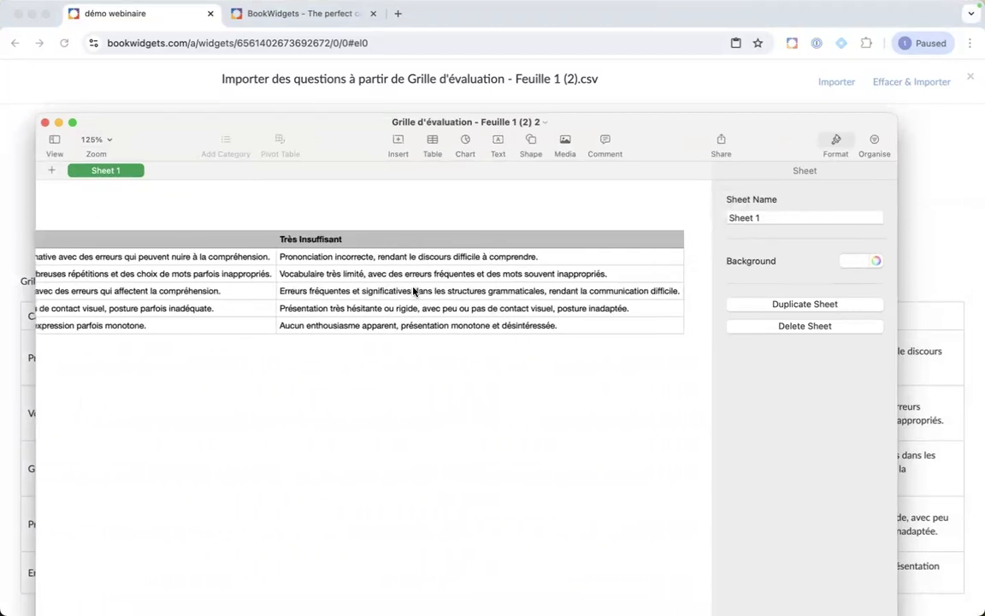
pyautogui.hscroll(-15, 414, 291)
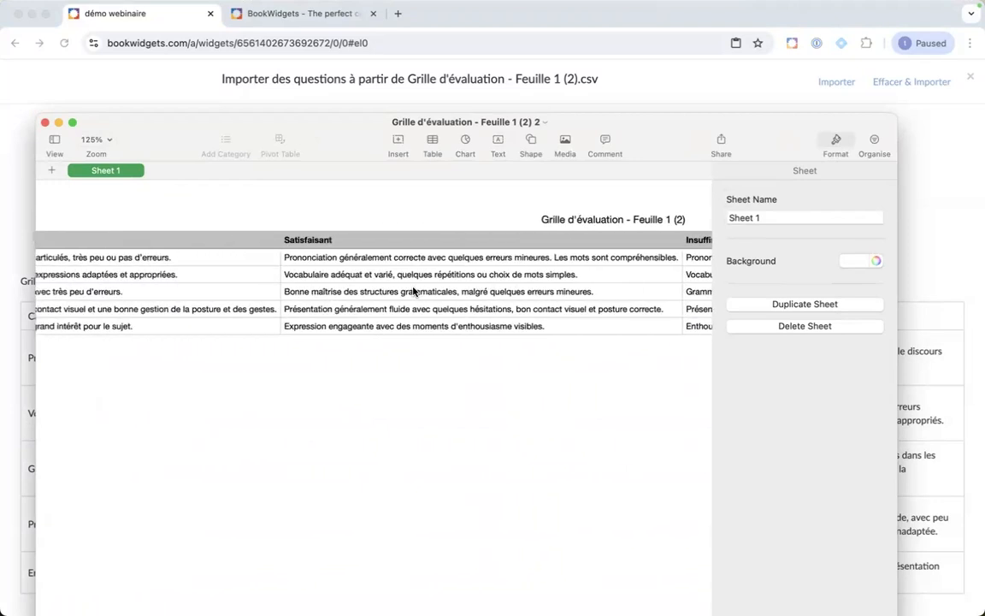
pyautogui.hscroll(-5, 414, 292)
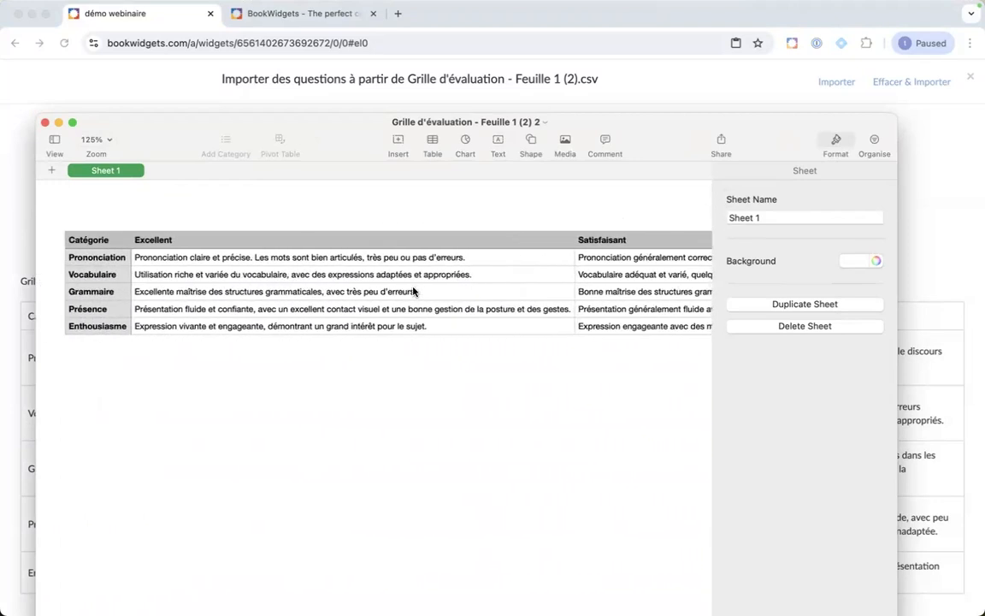
pyautogui.click(92, 243)
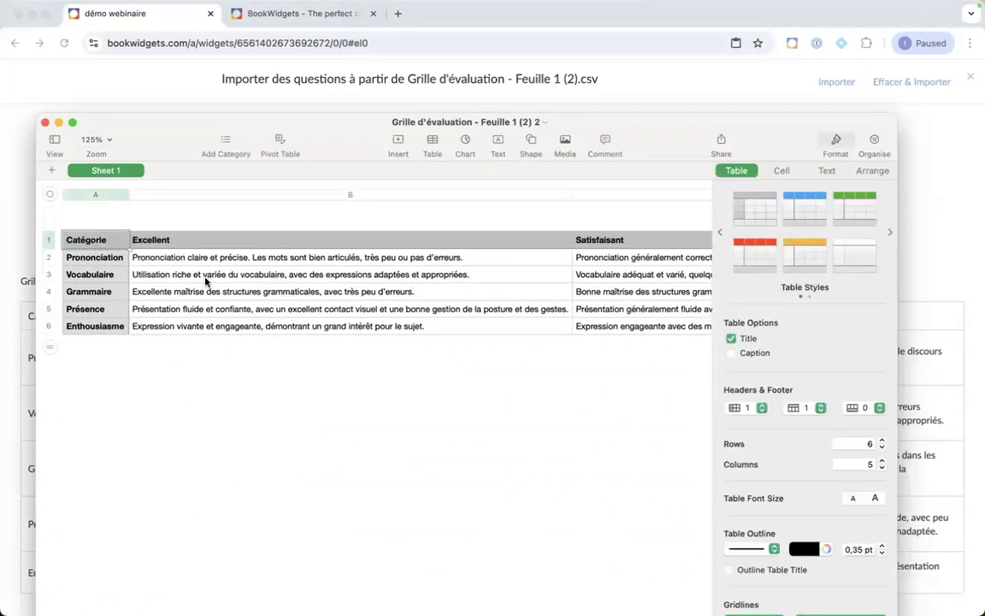
pyautogui.hscroll(3, 205, 280)
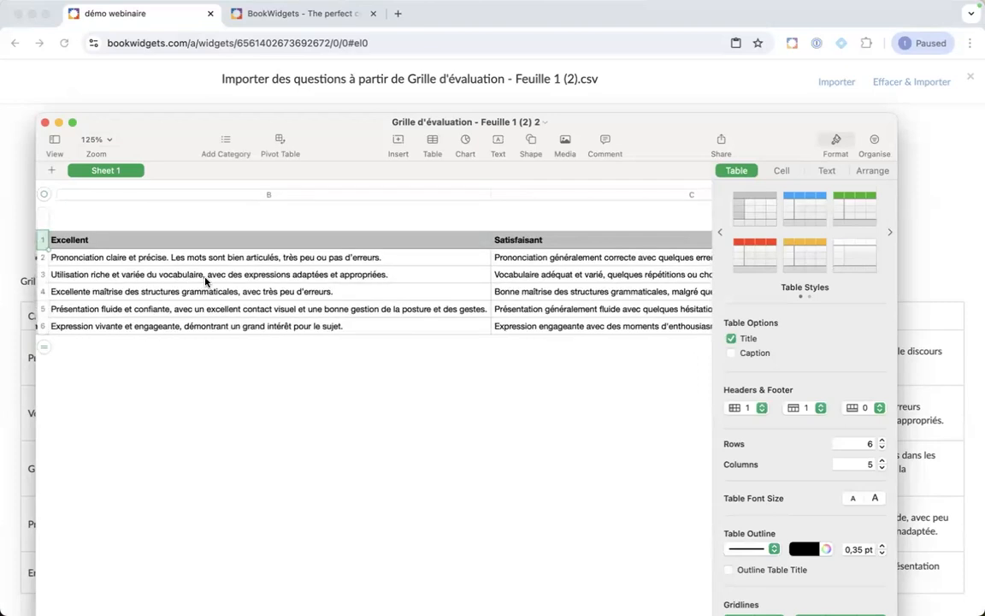
pyautogui.hscroll(-3, 206, 281)
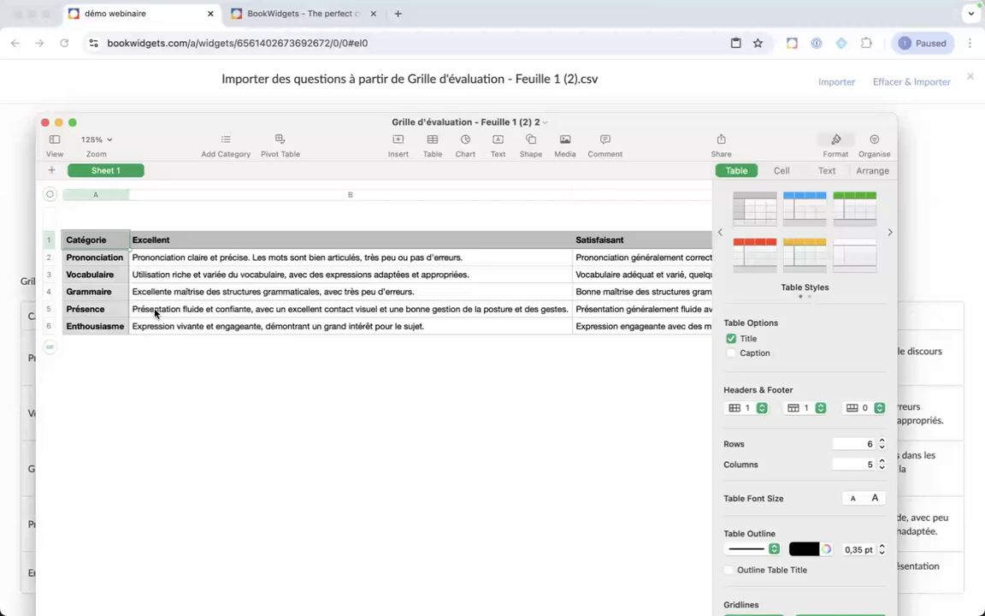
pyautogui.click(44, 124)
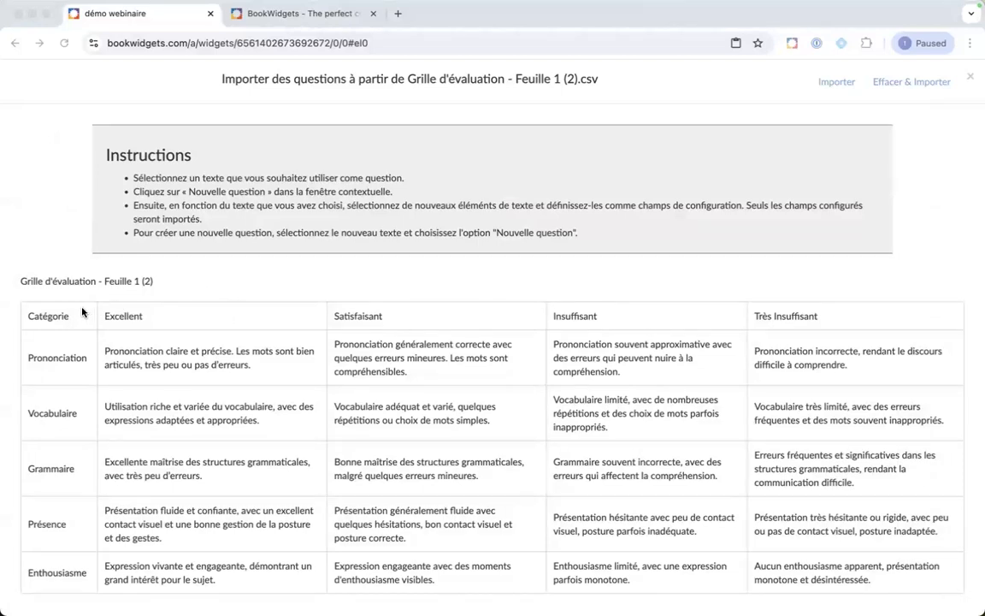
# Step: Make the sheet title a new Grille d'évaluation question and select the Excellent to Très Insuffisant headers
pyautogui.tripleClick(34, 283)
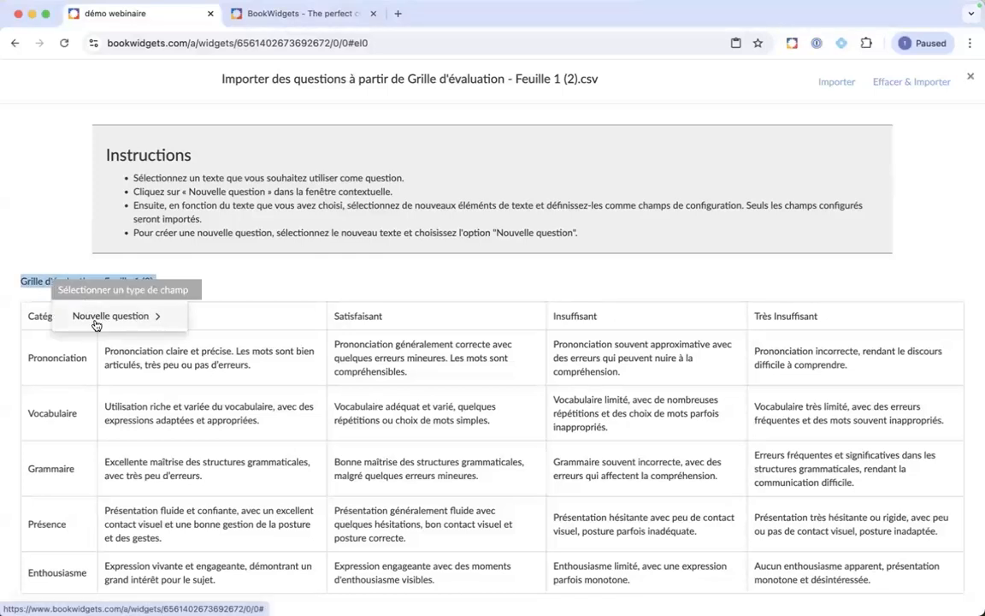
pyautogui.click(95, 325)
pyautogui.scroll(-10, 254, 420)
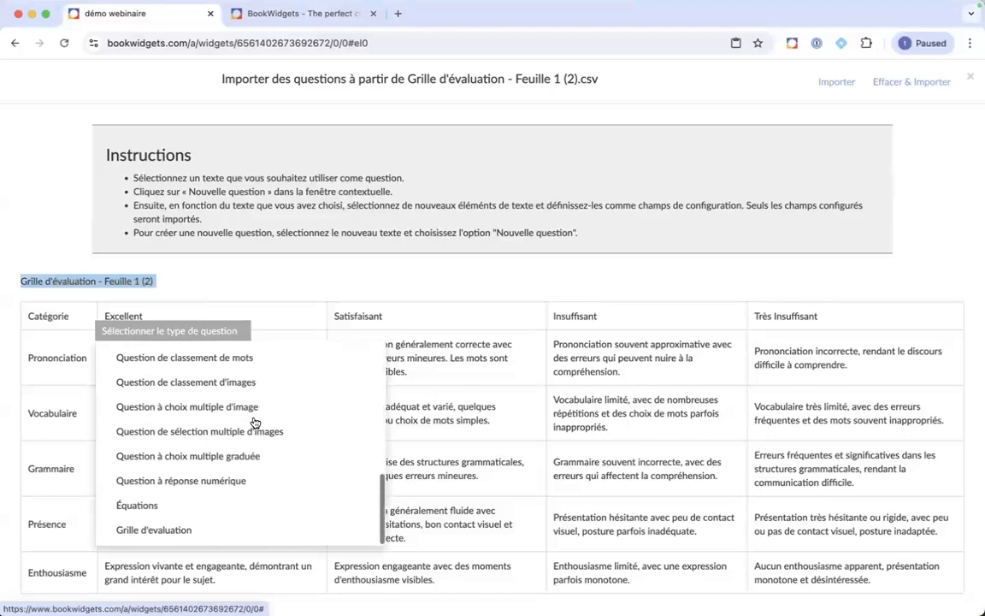
pyautogui.click(189, 528)
pyautogui.scroll(-1, 214, 359)
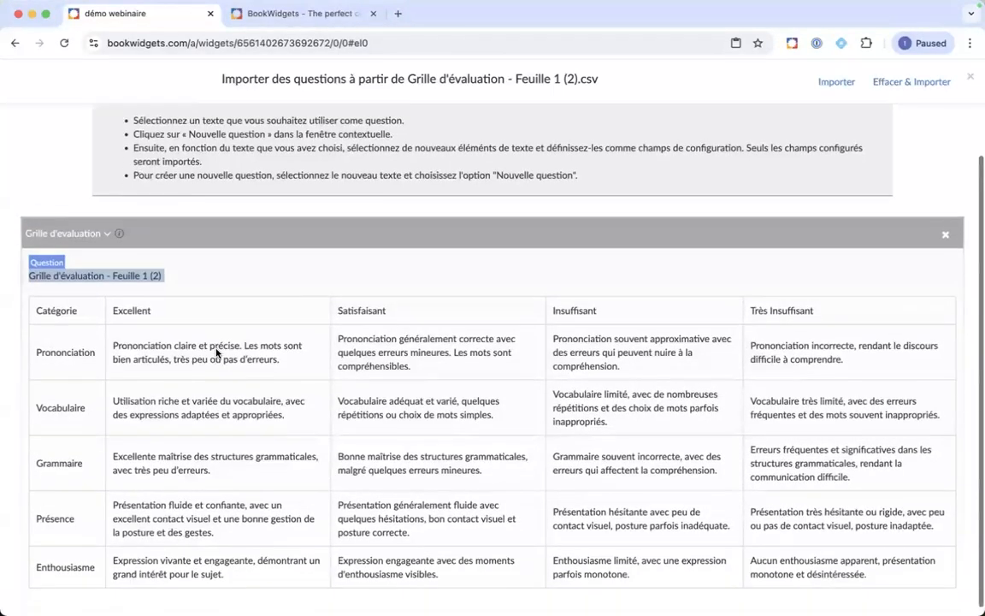
pyautogui.scroll(-2, 171, 333)
pyautogui.doubleClick(117, 295)
pyautogui.moveTo(468, 294); pyautogui.dragTo(816, 294)
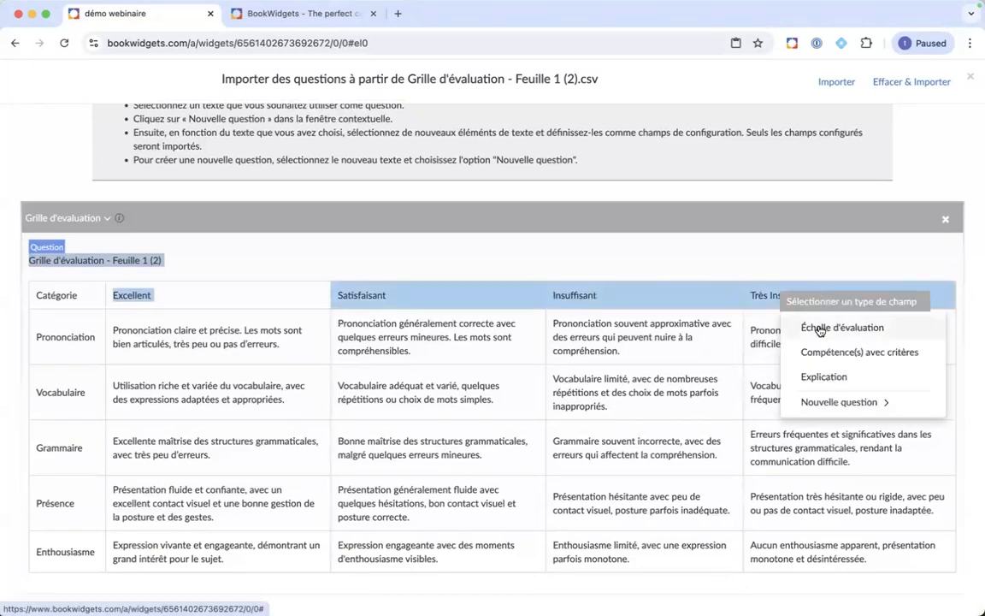
# Step: Mark the header row as Échelle d'évaluation; tag Prononciation and Vocabulaire as Compétence(s) avec critères
pyautogui.click(826, 331)
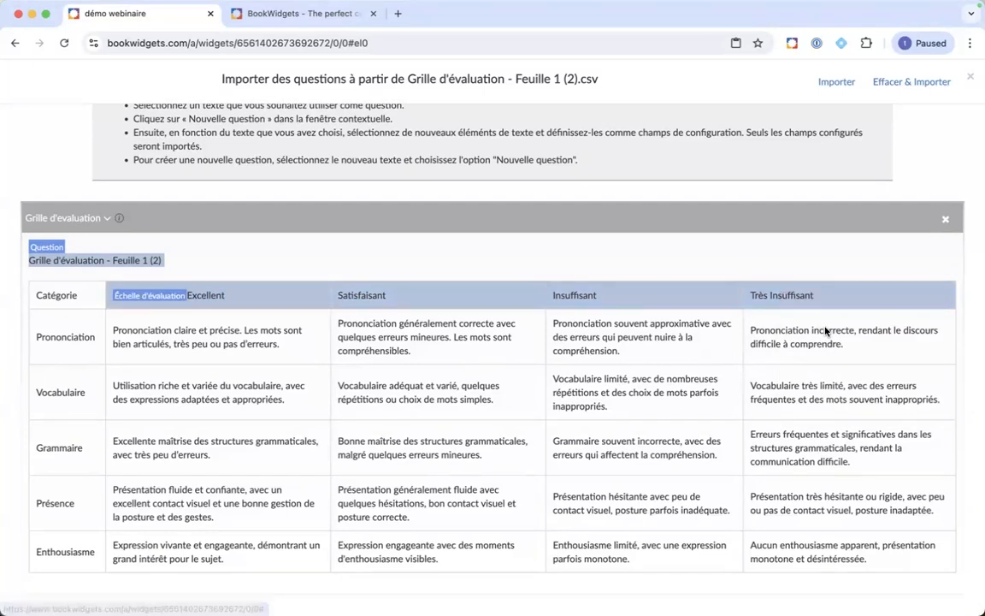
pyautogui.doubleClick(64, 338)
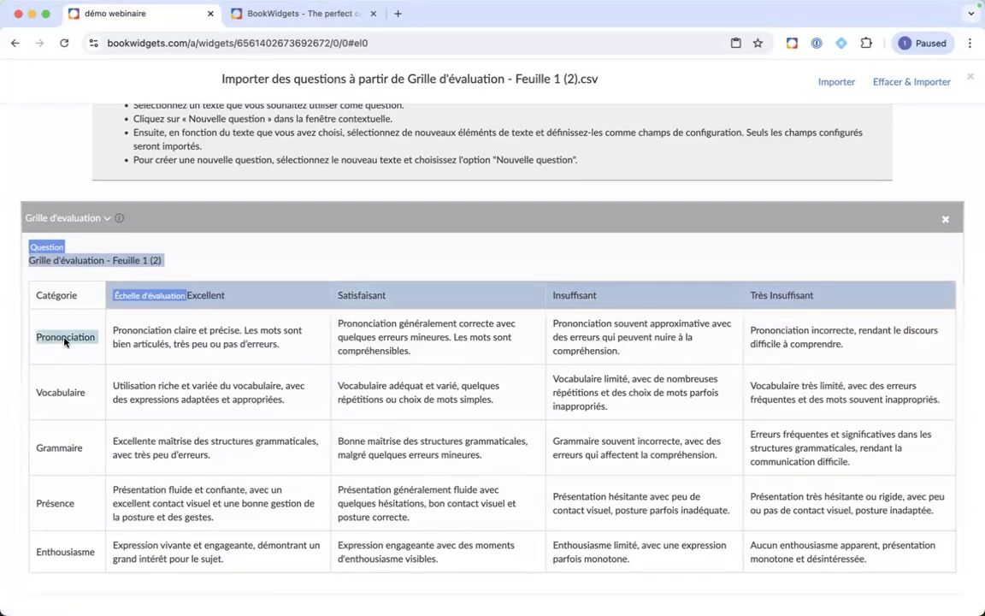
pyautogui.moveTo(745, 342); pyautogui.dragTo(747, 343)
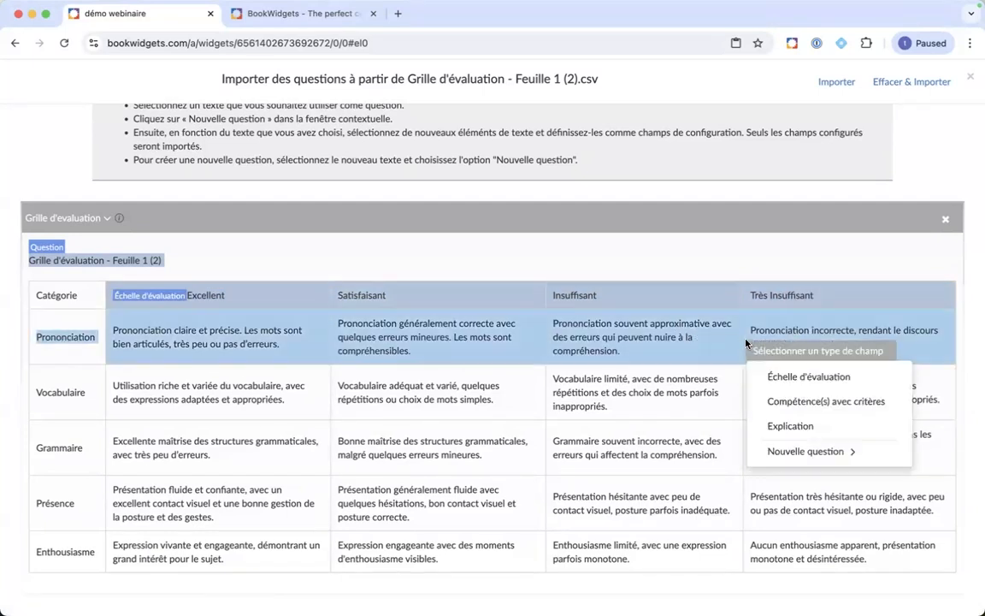
pyautogui.click(828, 403)
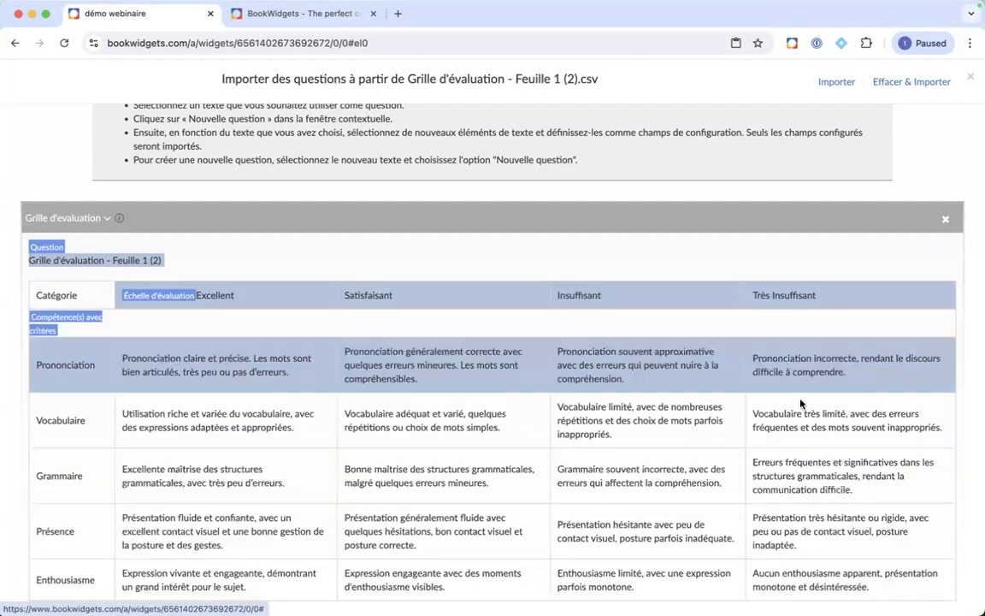
pyautogui.moveTo(66, 418); pyautogui.dragTo(772, 430)
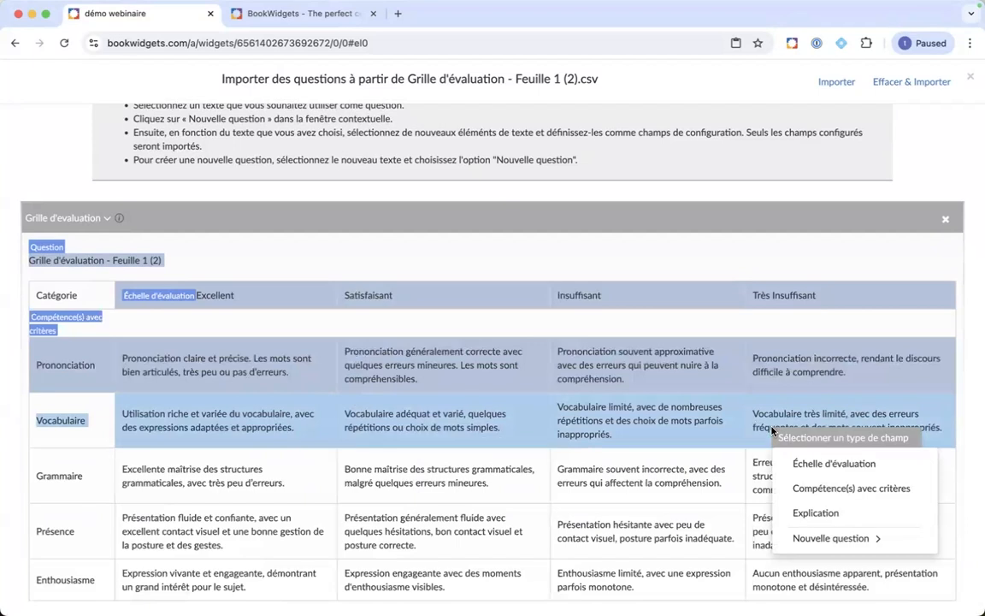
pyautogui.click(800, 496)
# Step: Tag the Grammaire, Présence and Enthousiasme rows as Compétence(s) avec critères
pyautogui.scroll(-1, 281, 445)
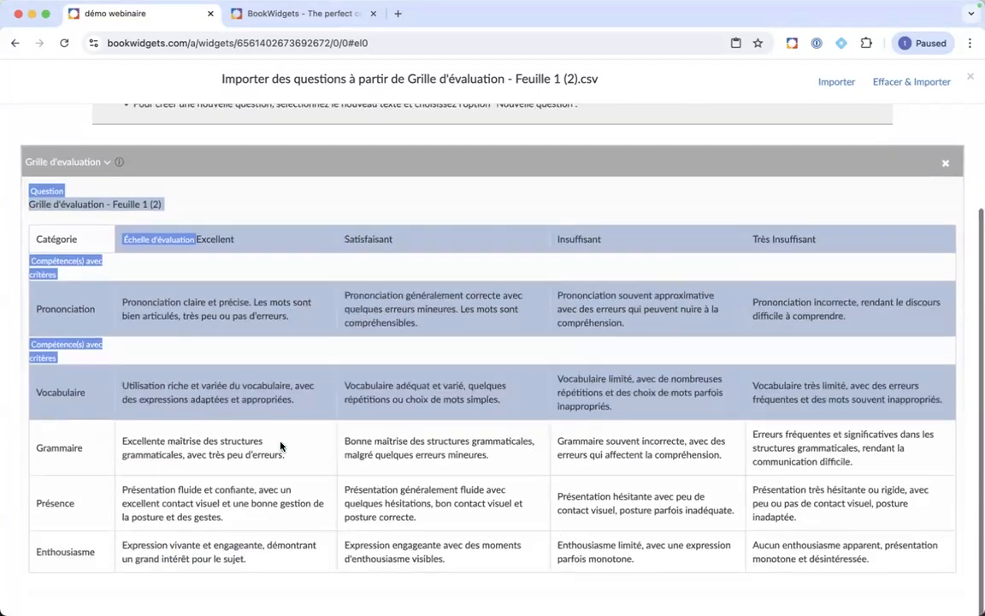
pyautogui.moveTo(74, 451); pyautogui.dragTo(780, 469)
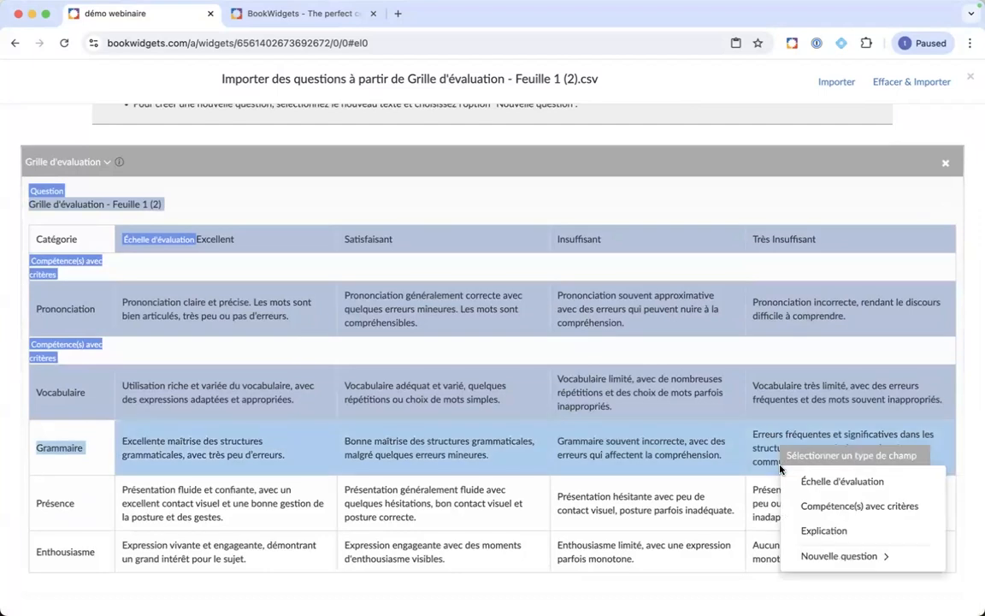
pyautogui.click(804, 505)
pyautogui.scroll(-1, 217, 452)
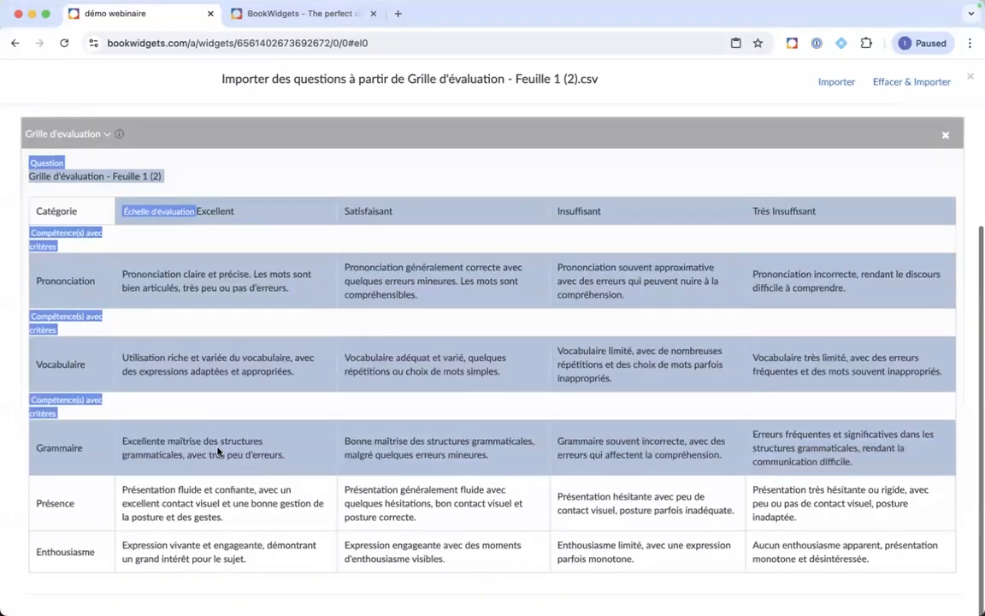
pyautogui.moveTo(50, 511); pyautogui.dragTo(727, 515)
pyautogui.click(744, 590)
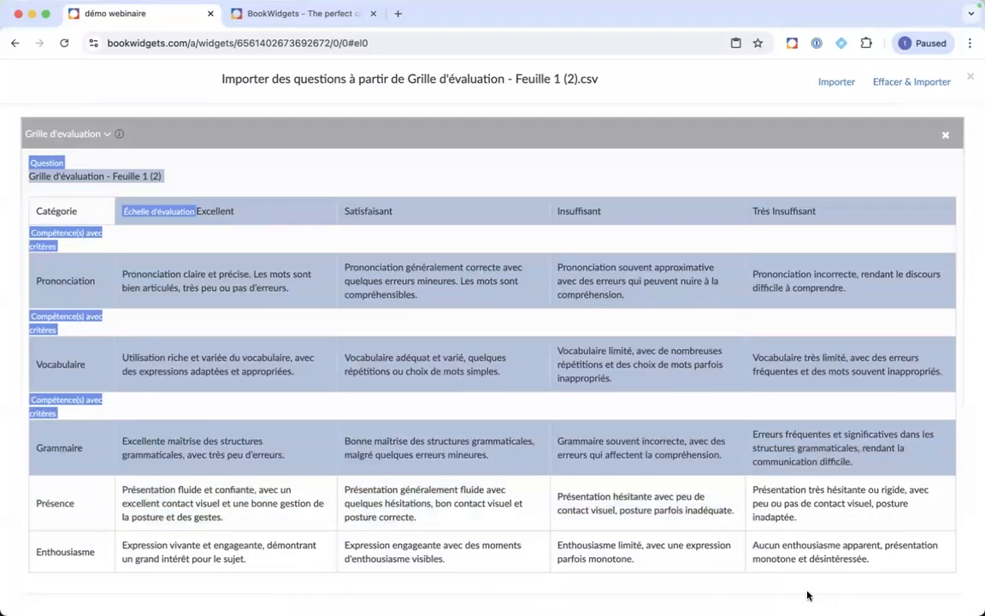
pyautogui.moveTo(67, 504); pyautogui.dragTo(874, 520)
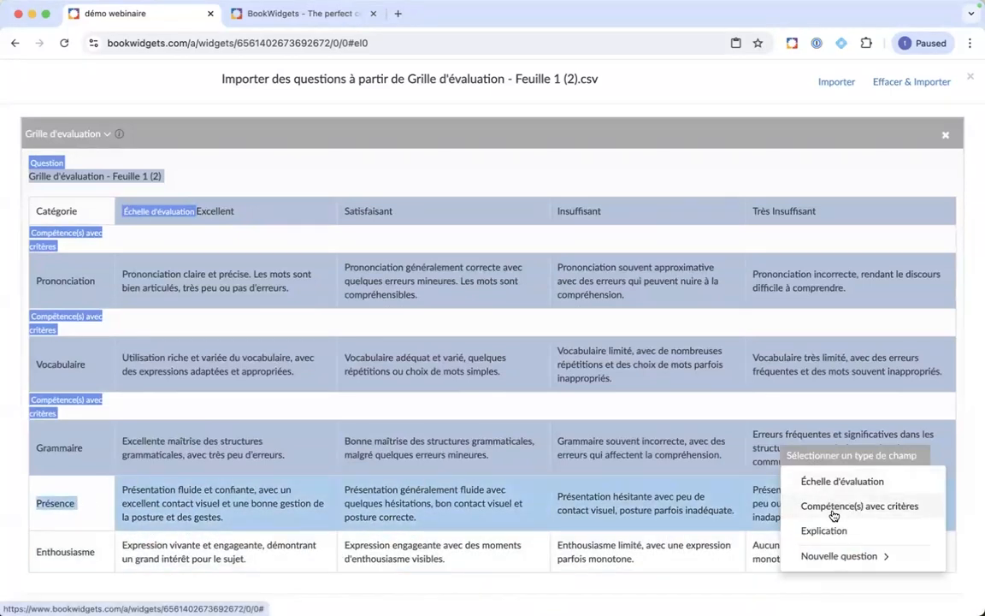
pyautogui.click(834, 513)
pyautogui.moveTo(45, 574); pyautogui.dragTo(847, 546)
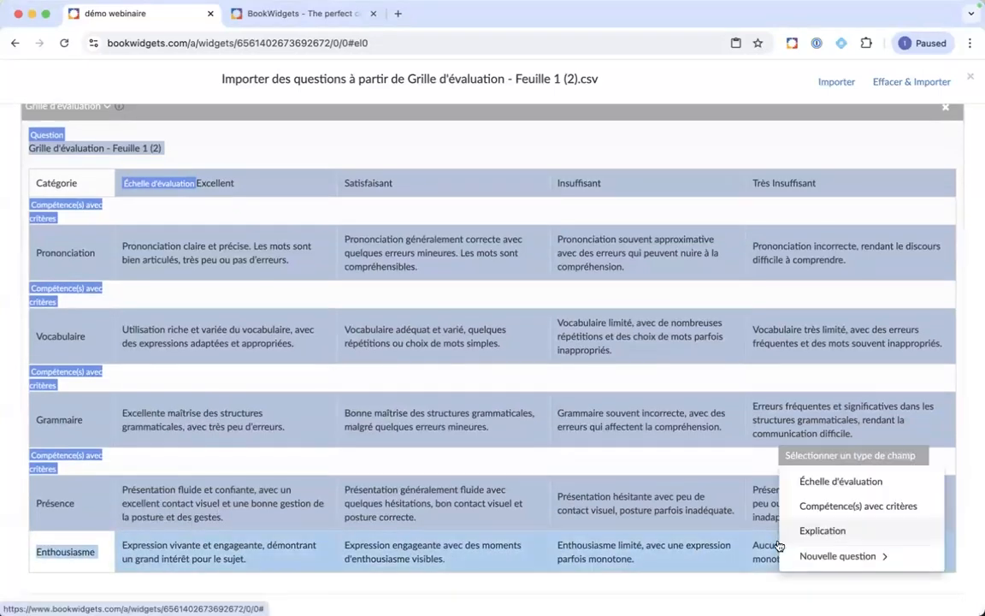
pyautogui.click(826, 504)
pyautogui.scroll(5, 603, 284)
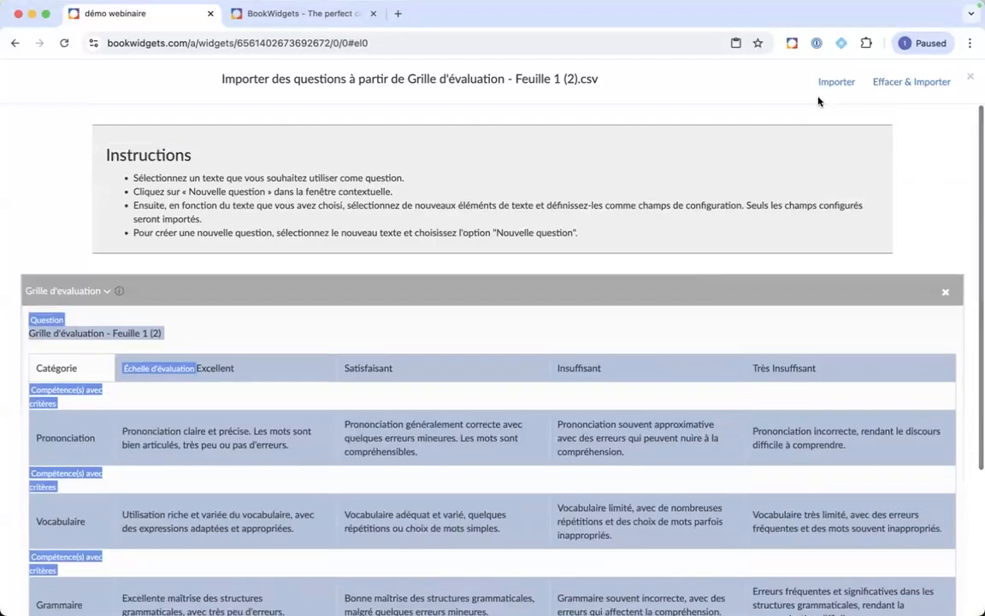
# Step: Import the rubric question into the quiz and trim its title to 'Grille d'évaluation'
pyautogui.click(827, 87)
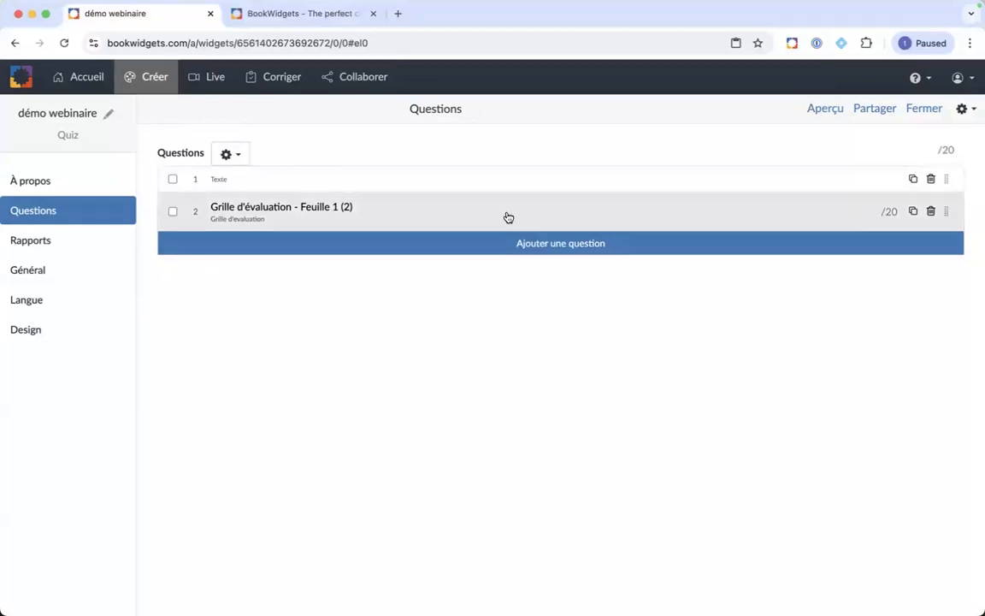
pyautogui.click(646, 217)
pyautogui.click(334, 224)
pyautogui.press('BackSpace')
pyautogui.press('BackSpace')
pyautogui.press('BackSpace')
pyautogui.press('BackSpace')
pyautogui.press('BackSpace')
pyautogui.press('BackSpace')
pyautogui.press('BackSpace')
pyautogui.press('BackSpace')
pyautogui.press('BackSpace')
pyautogui.press('BackSpace')
pyautogui.press('BackSpace')
pyautogui.press('BackSpace')
pyautogui.press('BackSpace')
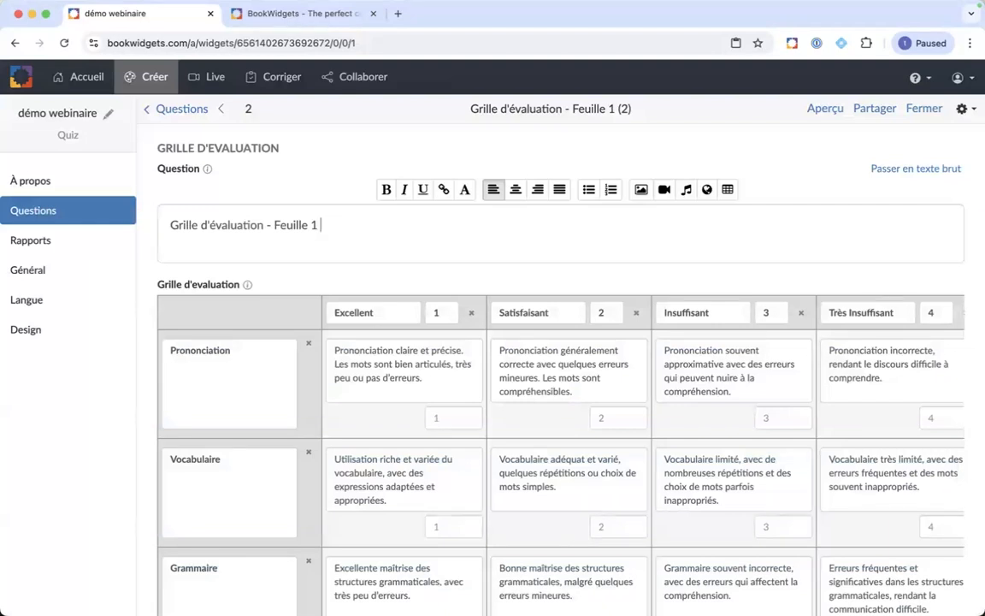
pyautogui.press('BackSpace')
pyautogui.press('BackSpace')
pyautogui.press('BackSpace')
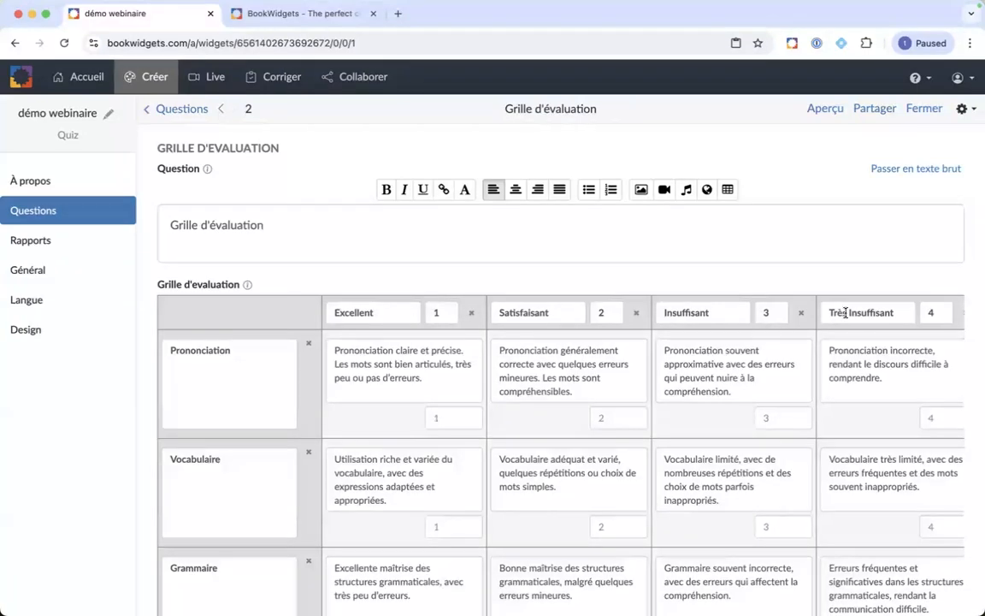
# Step: Score Excellent 4, Satisfaisant 3, Insuffisant 2, Très Insuffisant 1, and preview the quiz
pyautogui.hscroll(2, 902, 323)
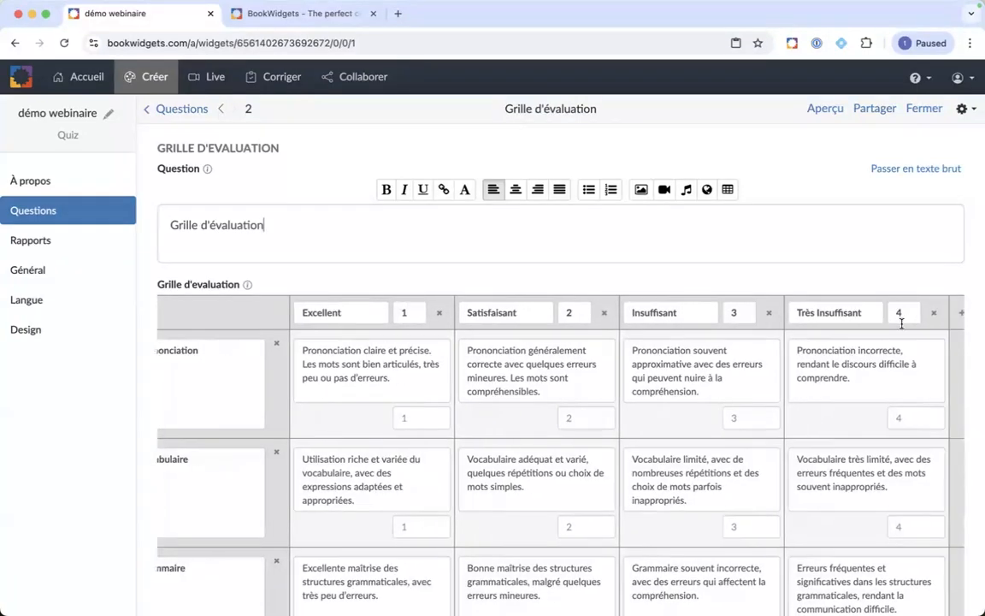
pyautogui.hscroll(-2, 869, 323)
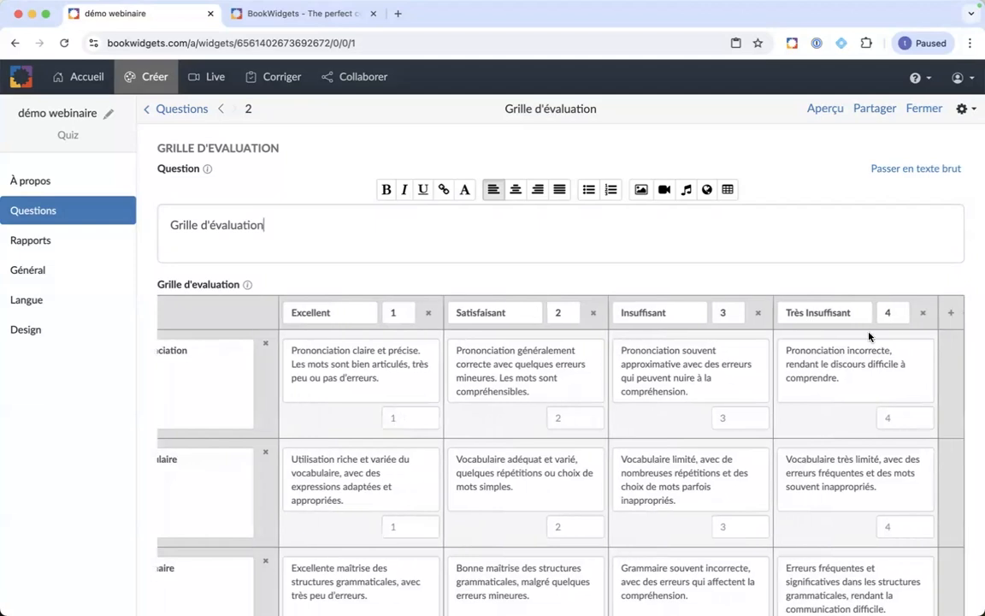
pyautogui.click(443, 313)
pyautogui.press('BackSpace')
pyautogui.write('4')
pyautogui.click(603, 312)
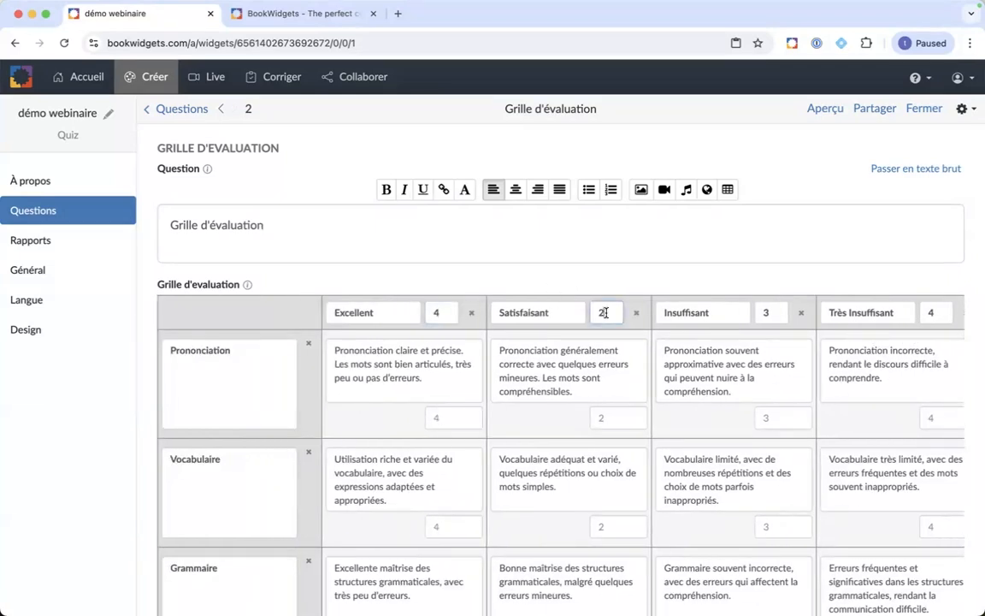
pyautogui.write('3')
pyautogui.click(768, 312)
pyautogui.press('BackSpace')
pyautogui.click(944, 313)
pyautogui.press('BackSpace')
pyautogui.write('1')
pyautogui.click(817, 109)
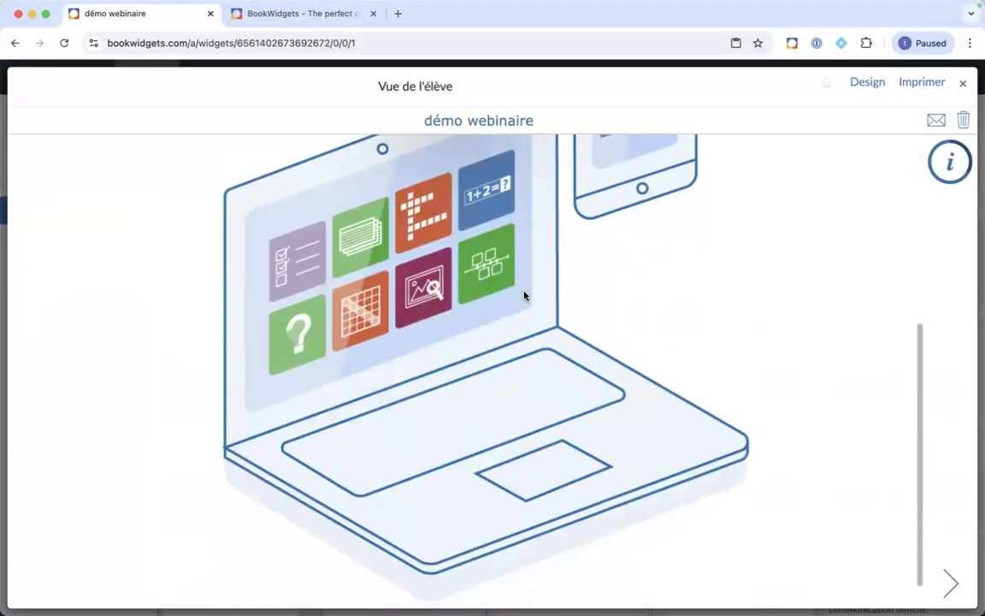
# Step: View the rubric as Question 1 in the student preview, close it, and show Mission Control
pyautogui.click(942, 583)
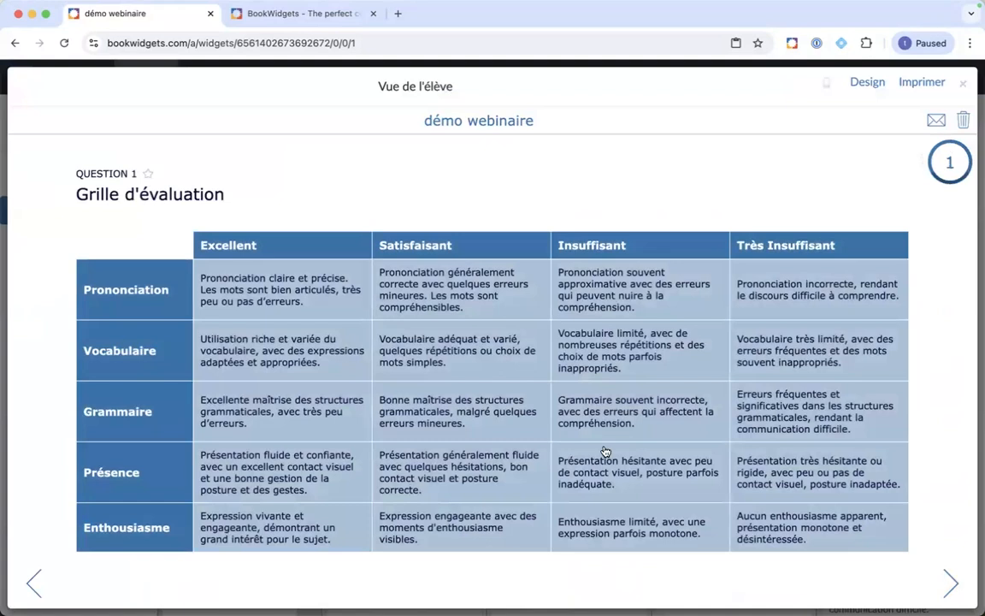
pyautogui.click(962, 83)
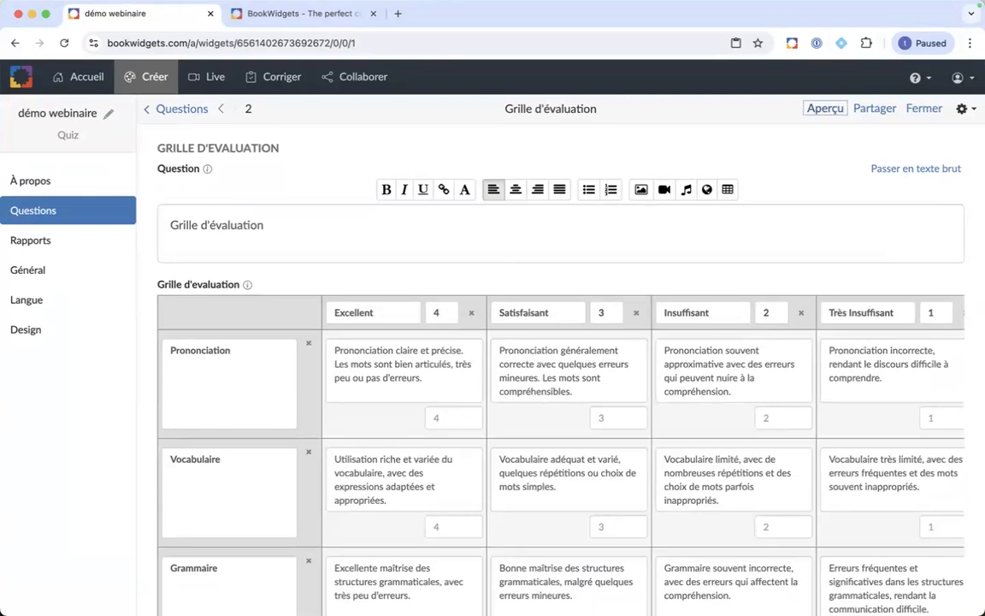
pyautogui.hotkey('ctrl', 'Up')
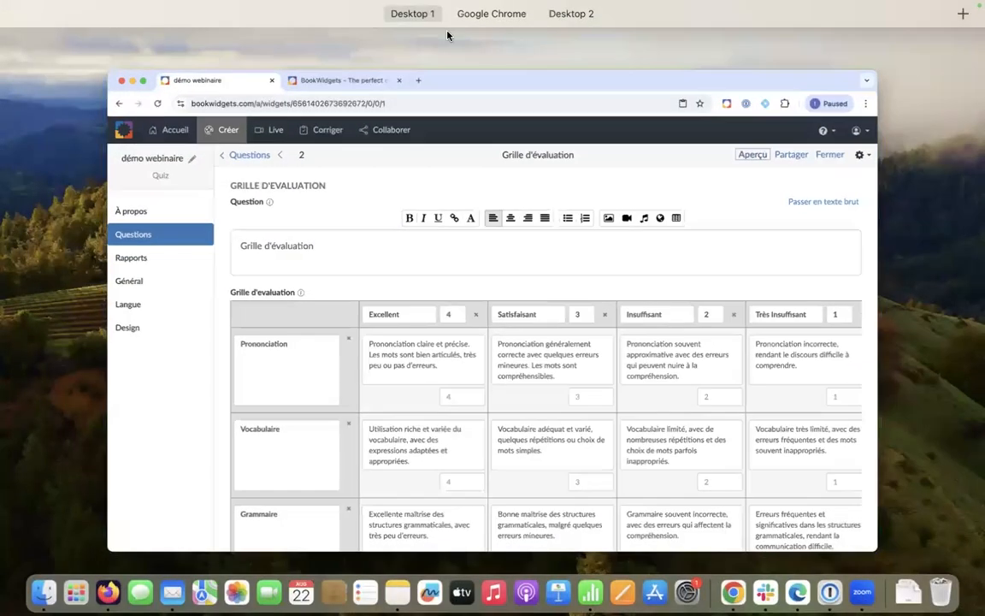
# Step: Return to the full-screen presentation and advance to slide 11, 'Points pour des mots clés'
pyautogui.click(568, 43)
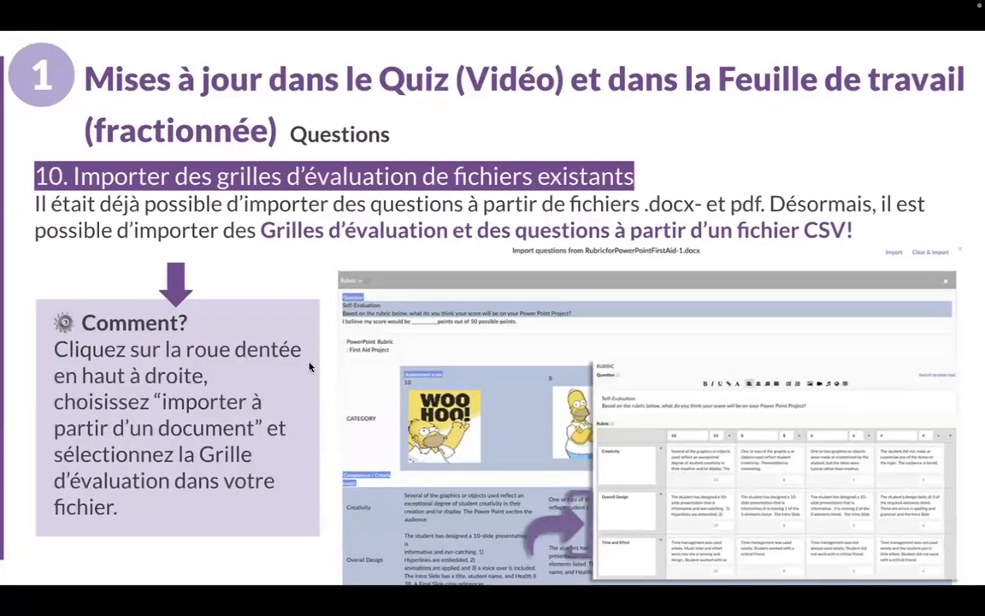
pyautogui.press('Right')
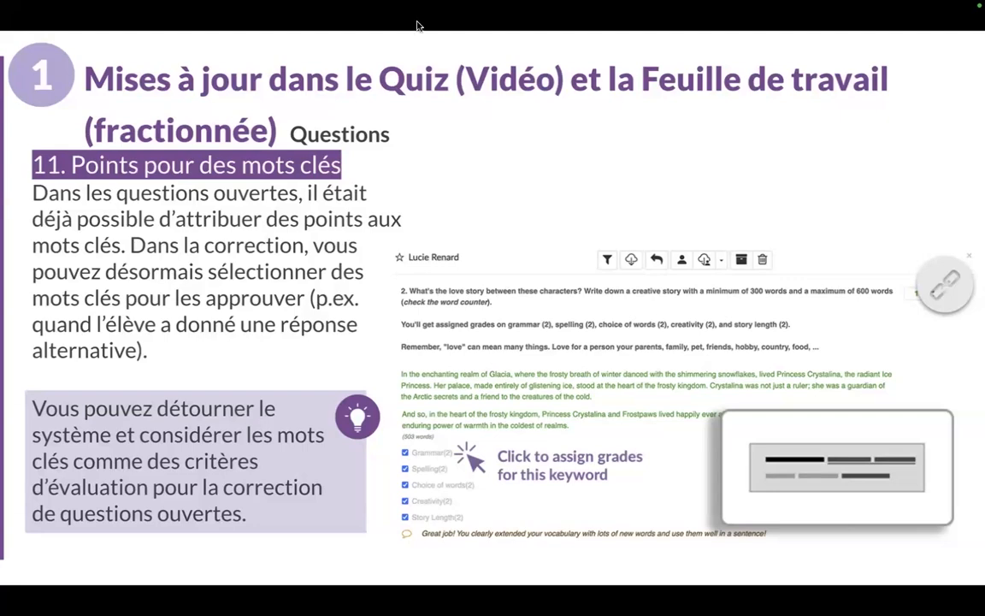
pyautogui.hotkey('ctrl', 'Up')
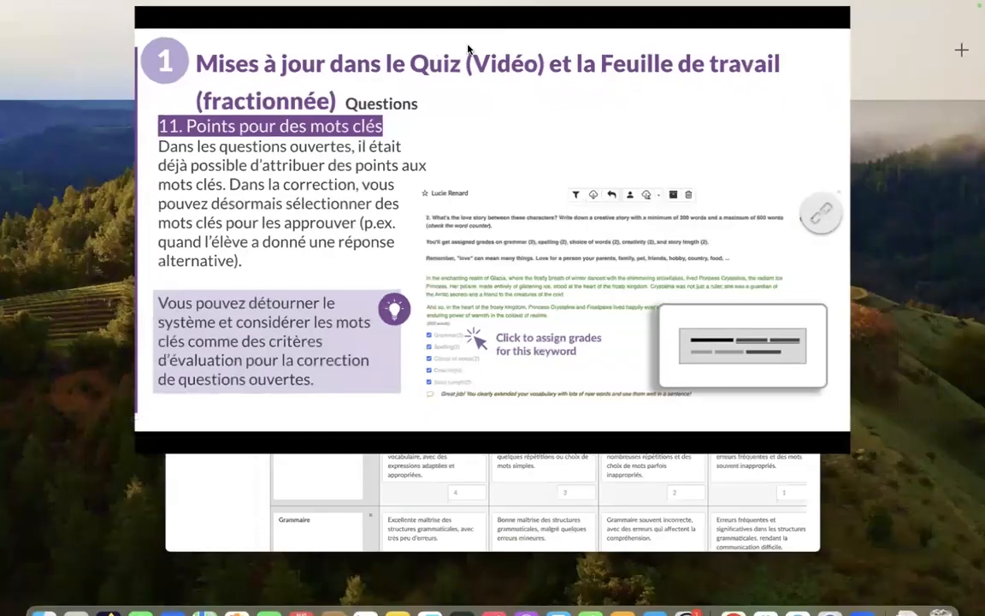
# Step: Go from the dashboard to Mes widgets and open the Webinaire question ouverte worksheet
pyautogui.click(375, 60)
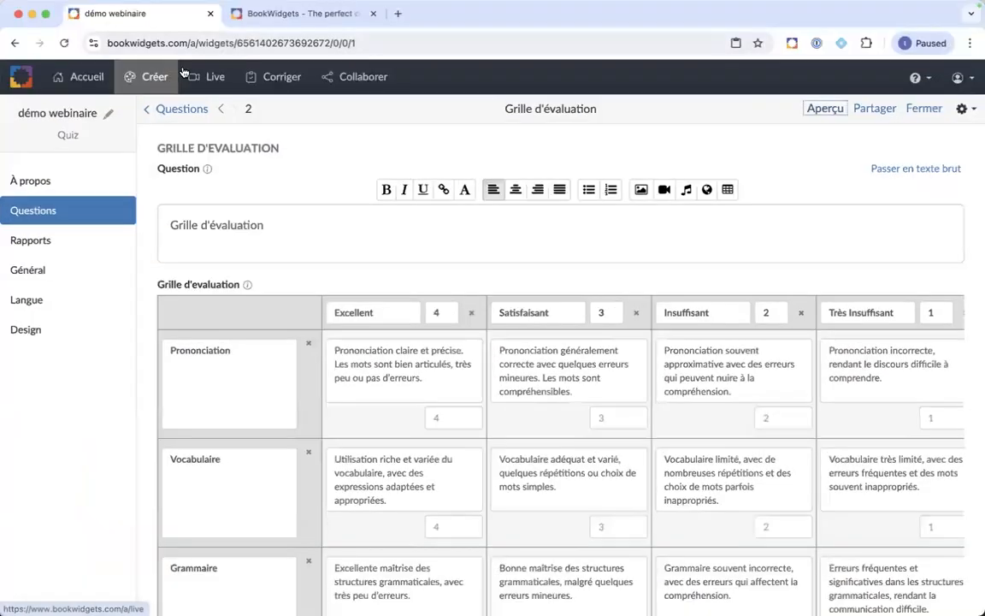
pyautogui.click(79, 77)
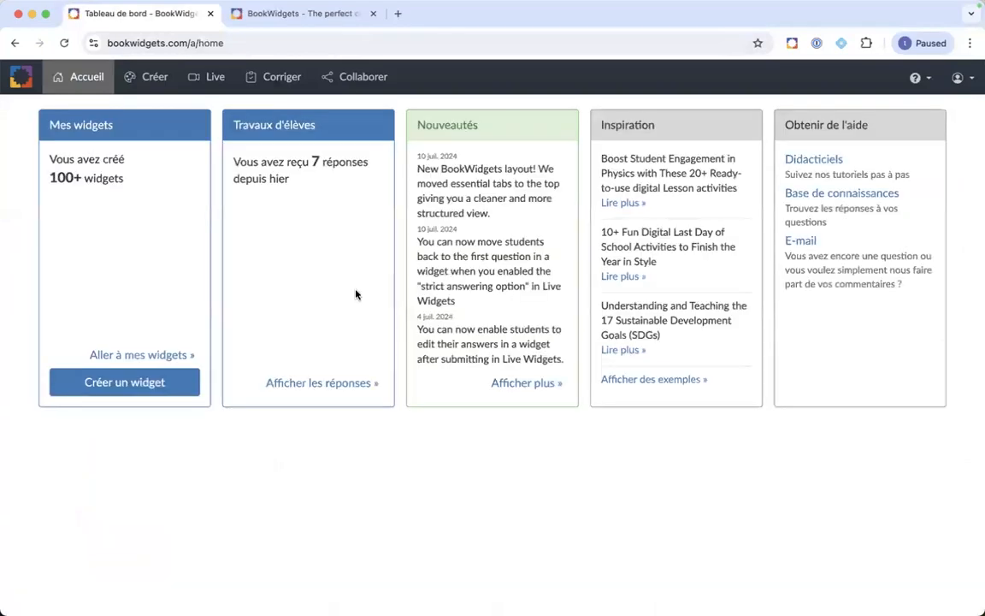
pyautogui.click(153, 354)
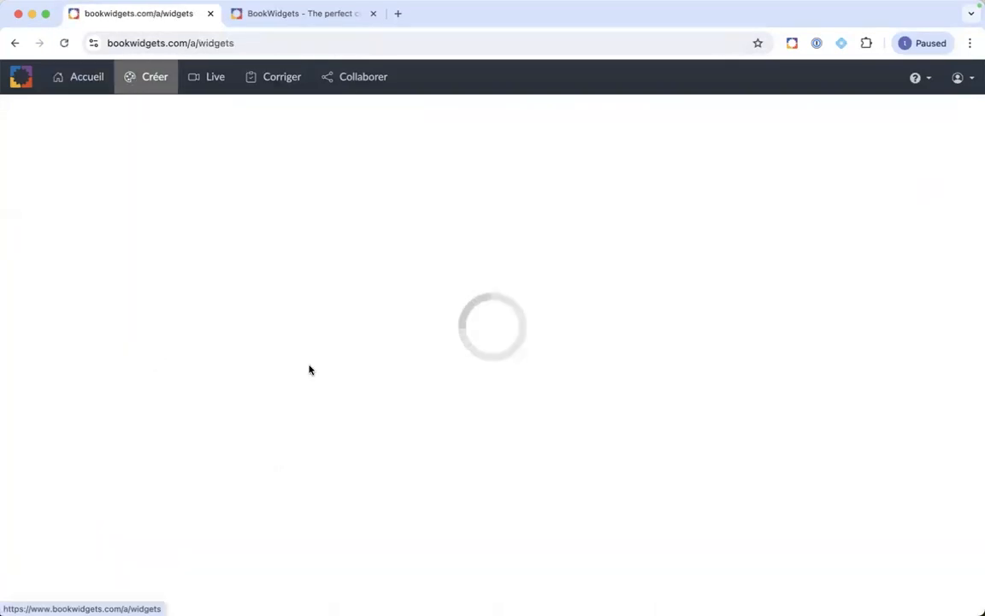
pyautogui.scroll(-3, 396, 389)
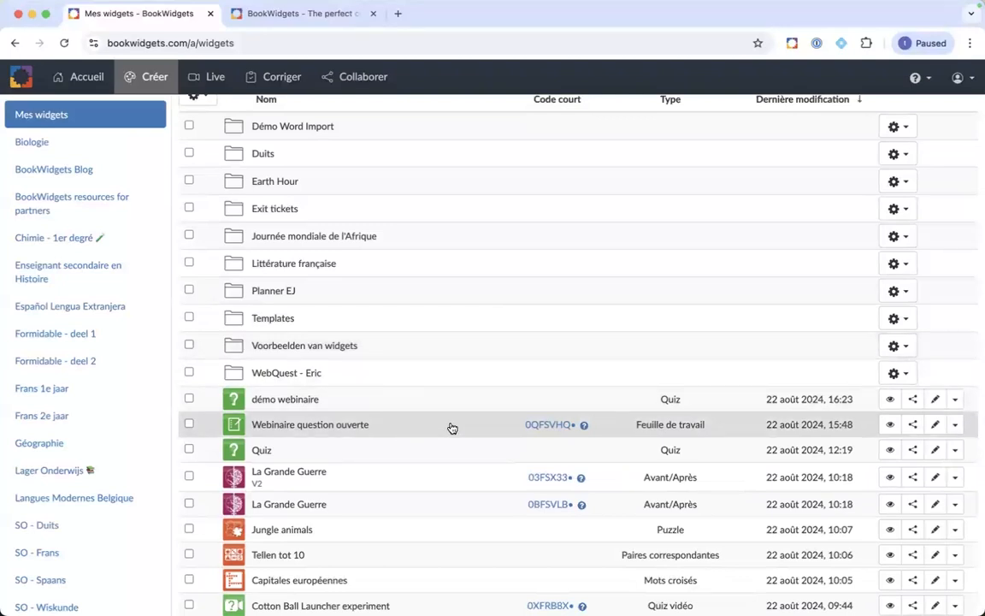
pyautogui.click(452, 428)
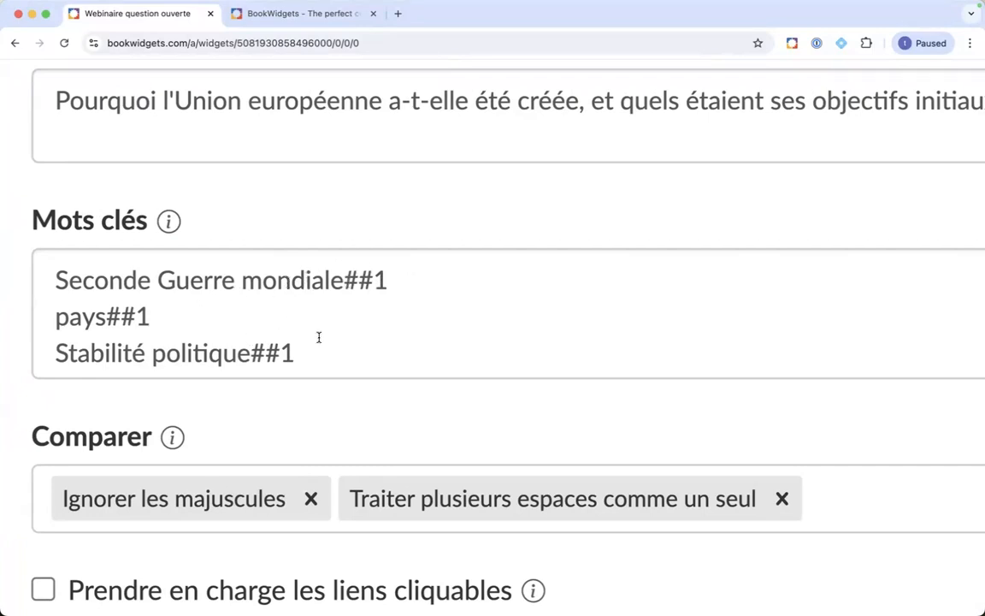
pyautogui.scroll(-8, 319, 337)
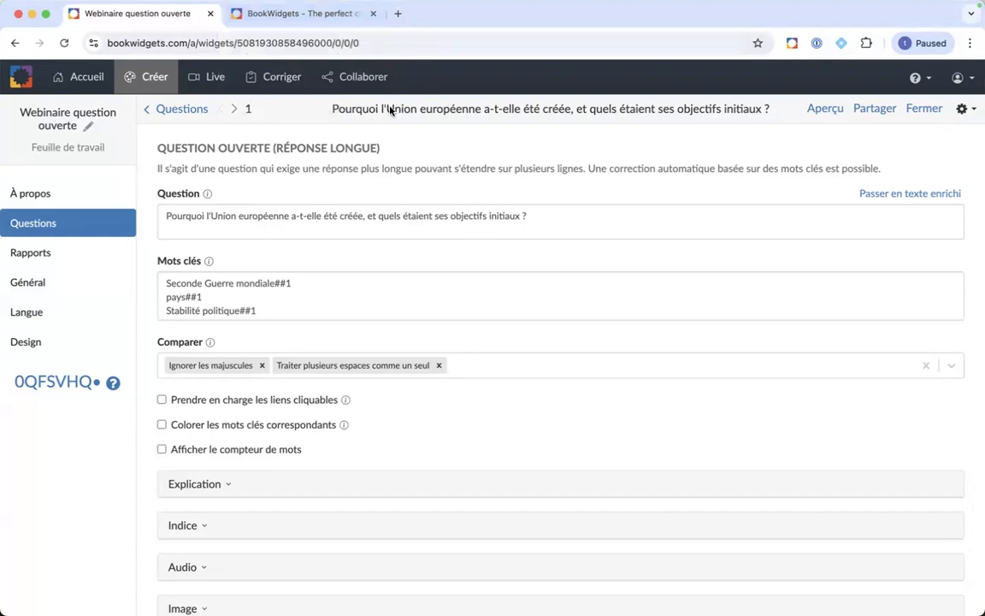
# Step: Open the grading section in a new tab and view the student's Webinaire question ouverte submission
pyautogui.rightClick(291, 80)
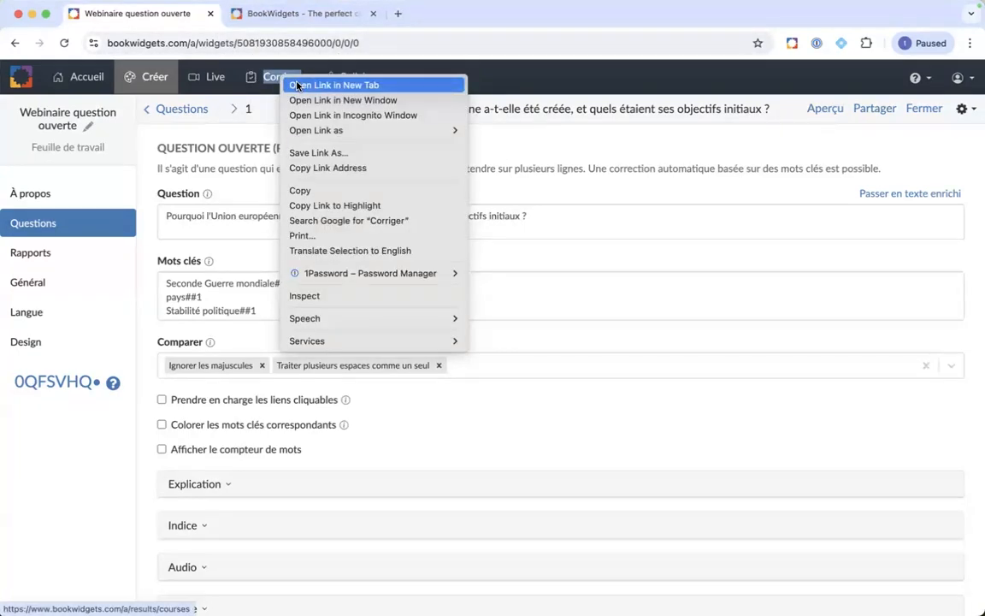
pyautogui.click(291, 84)
pyautogui.click(295, 24)
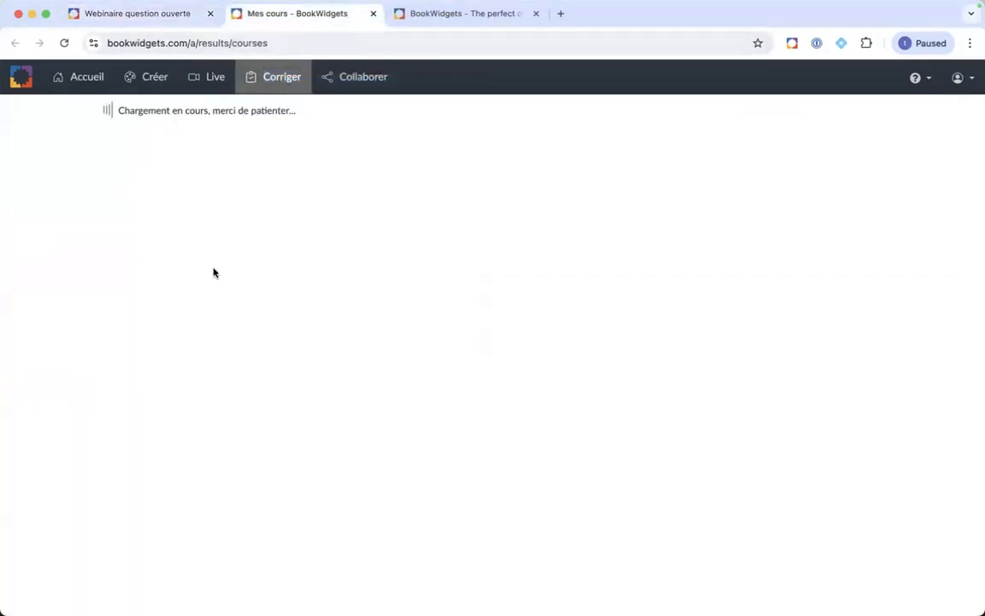
pyautogui.scroll(-2, 180, 341)
pyautogui.scroll(-2, 179, 341)
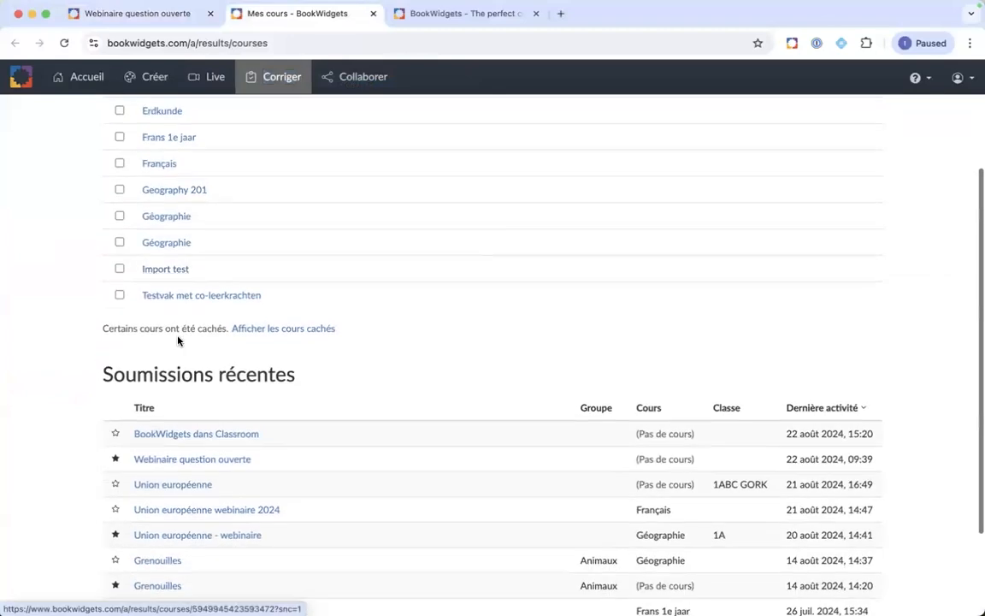
pyautogui.click(177, 463)
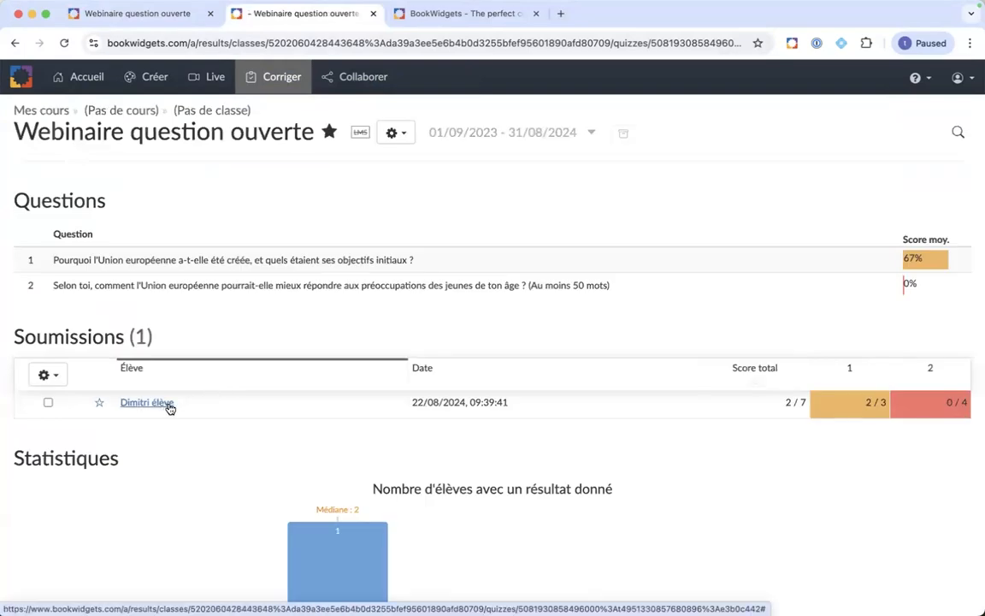
pyautogui.click(169, 407)
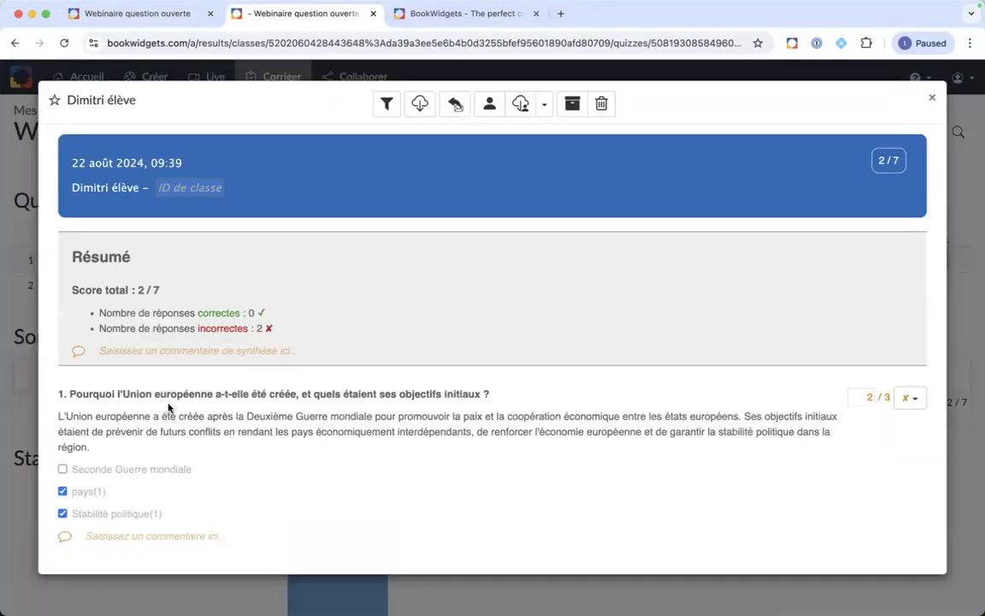
# Step: Approve the Seconde Guerre mondiale keyword so question 1 scores 3/3
pyautogui.scroll(-2, 272, 433)
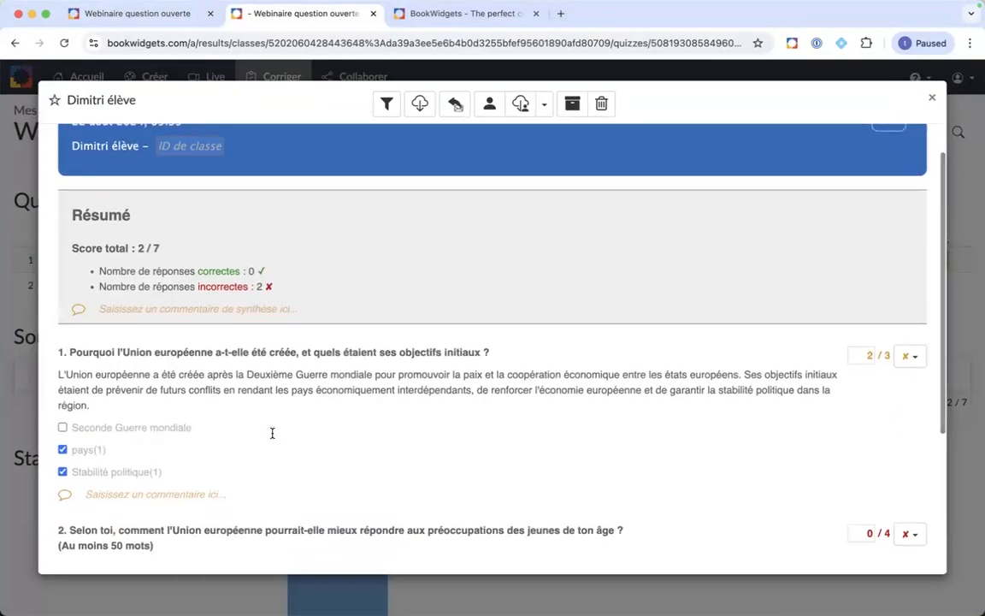
pyautogui.click(62, 427)
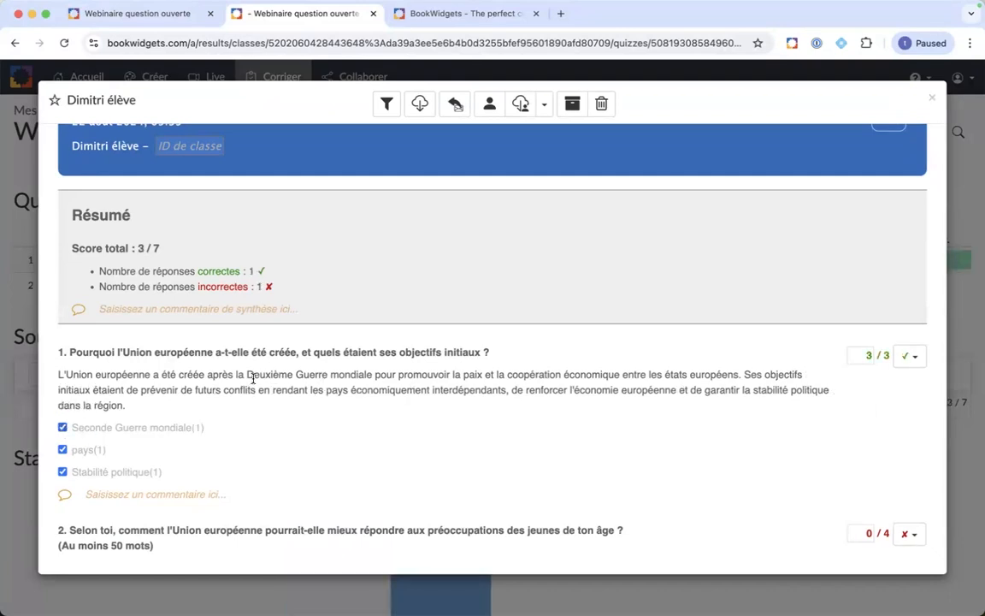
pyautogui.click(63, 428)
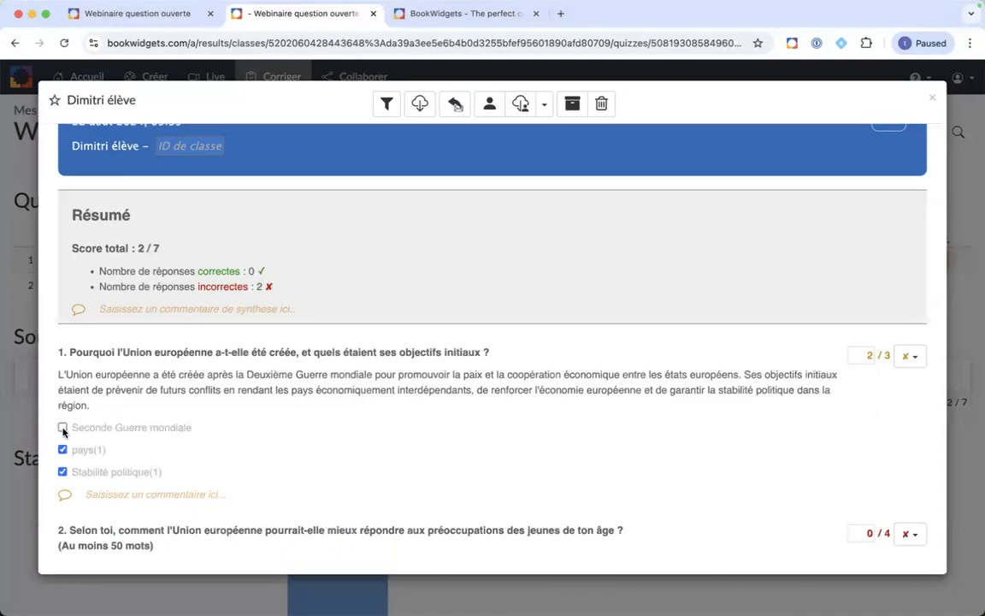
pyautogui.click(62, 428)
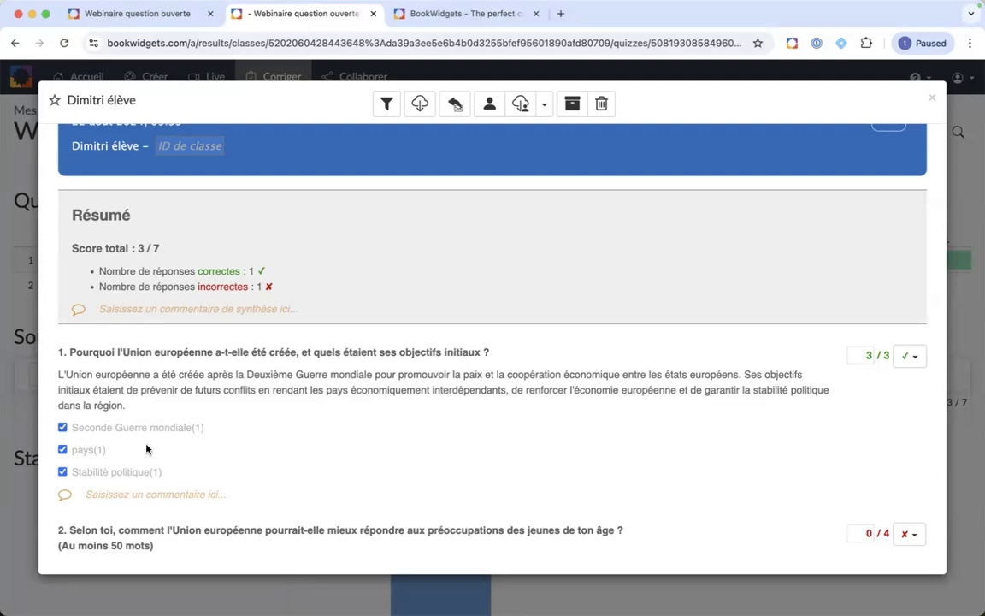
pyautogui.scroll(1, 146, 449)
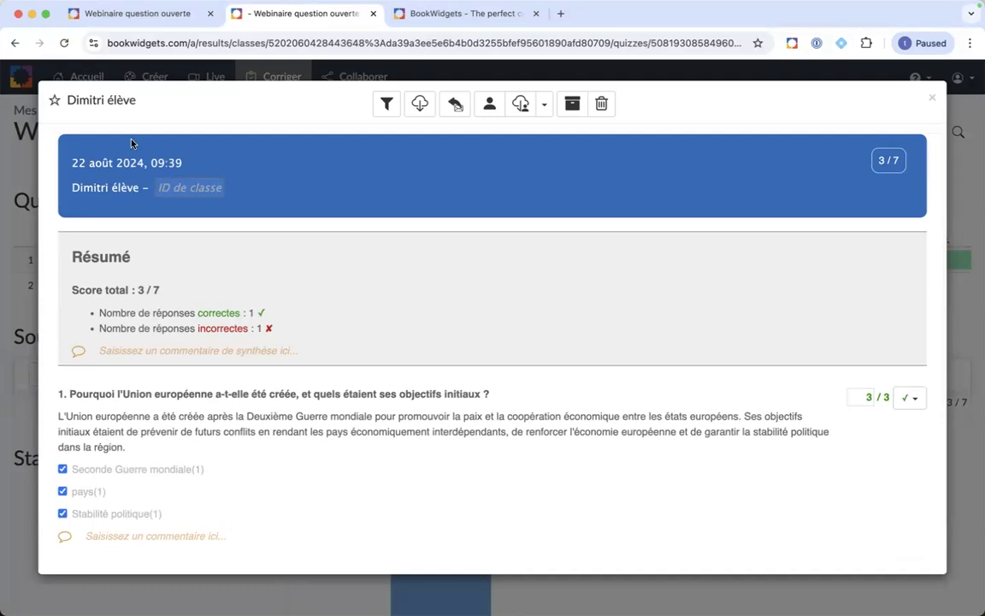
pyautogui.click(138, 13)
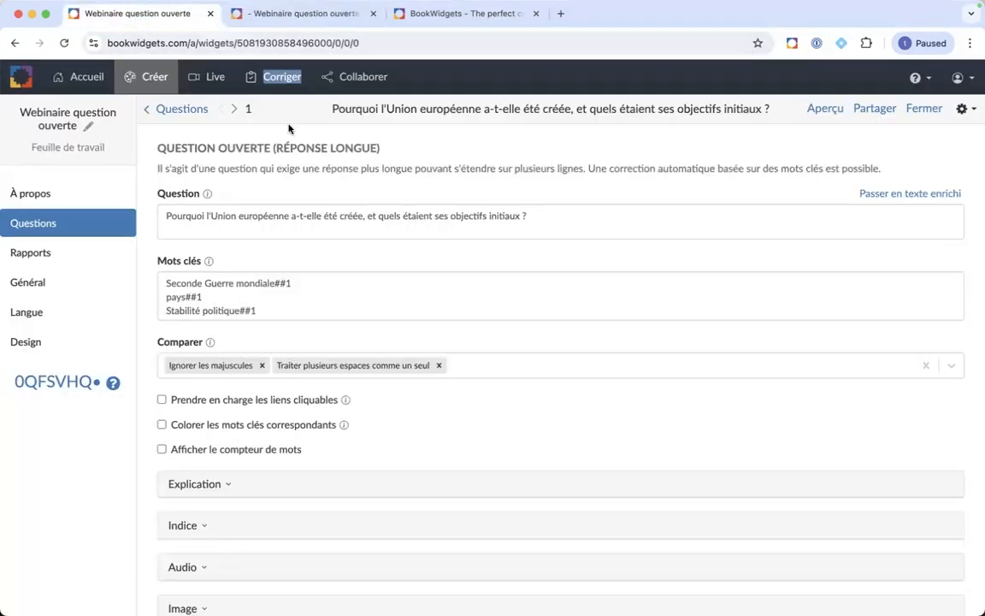
pyautogui.click(235, 109)
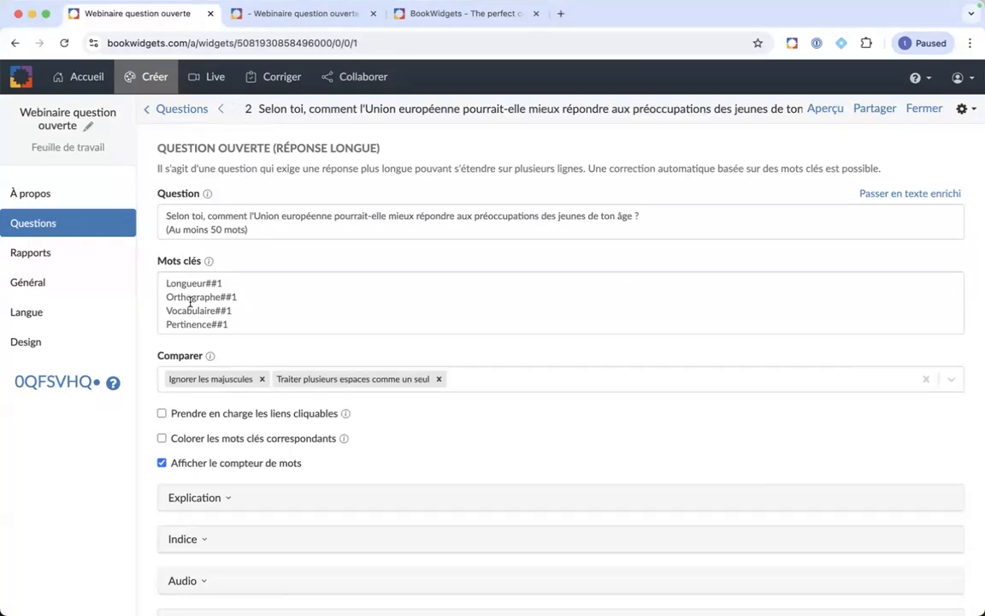
pyautogui.scroll(5, 190, 301)
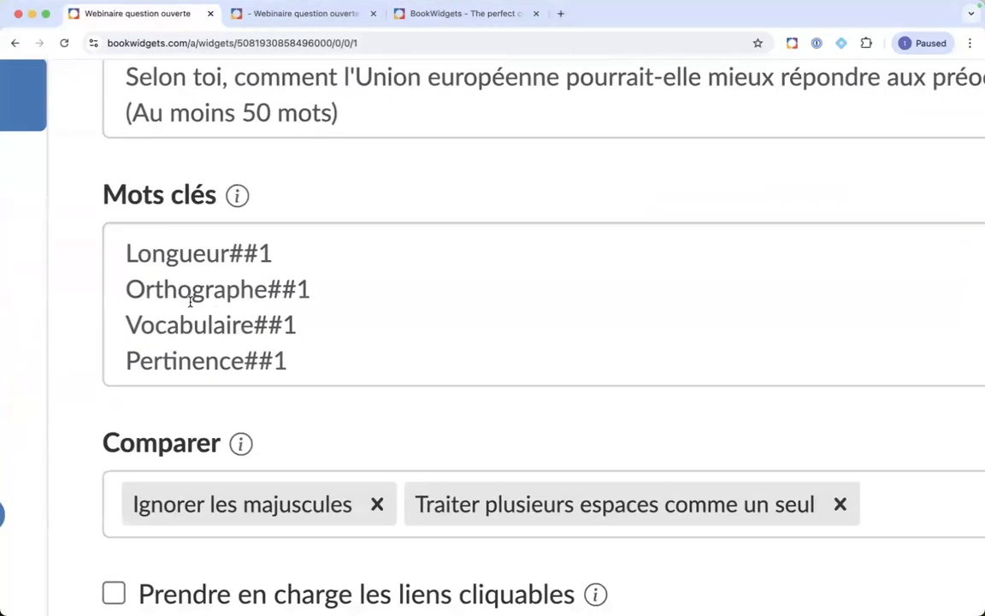
pyautogui.scroll(-3, 190, 301)
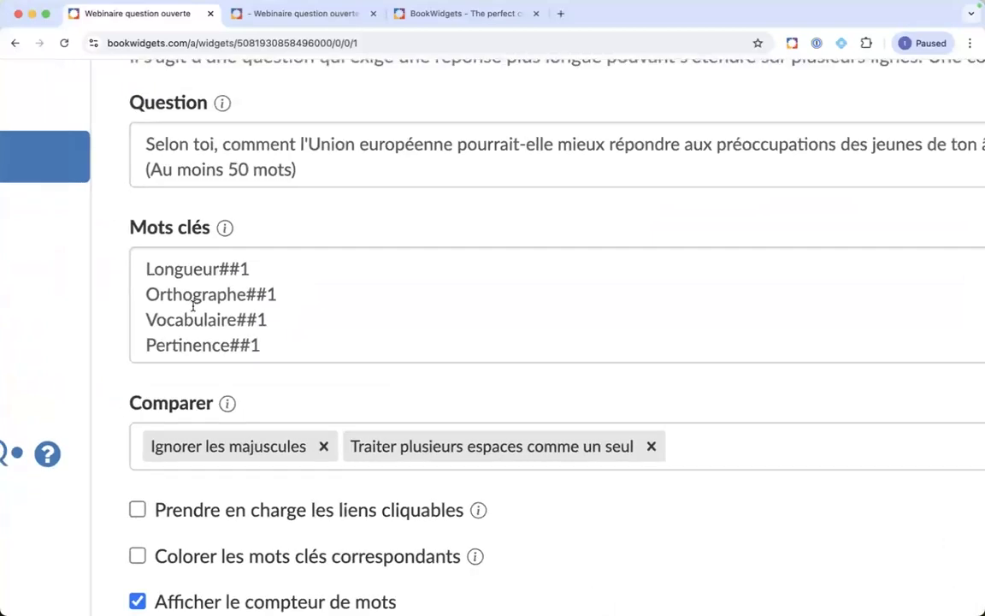
pyautogui.scroll(-3, 193, 305)
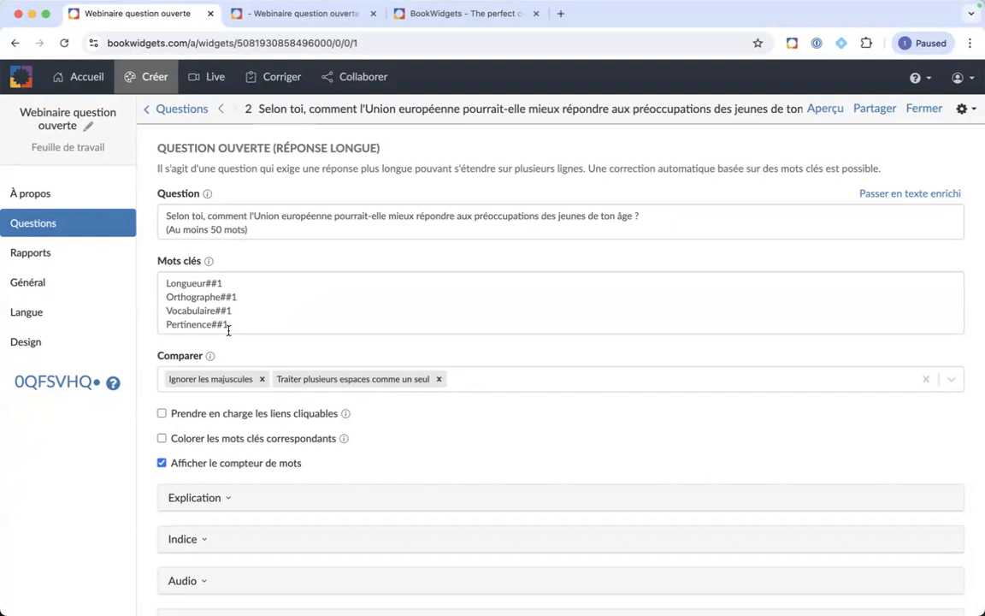
# Step: Approve the Longueur, Vocabulaire and Pertinence keywords on the student's second answer
pyautogui.click(317, 16)
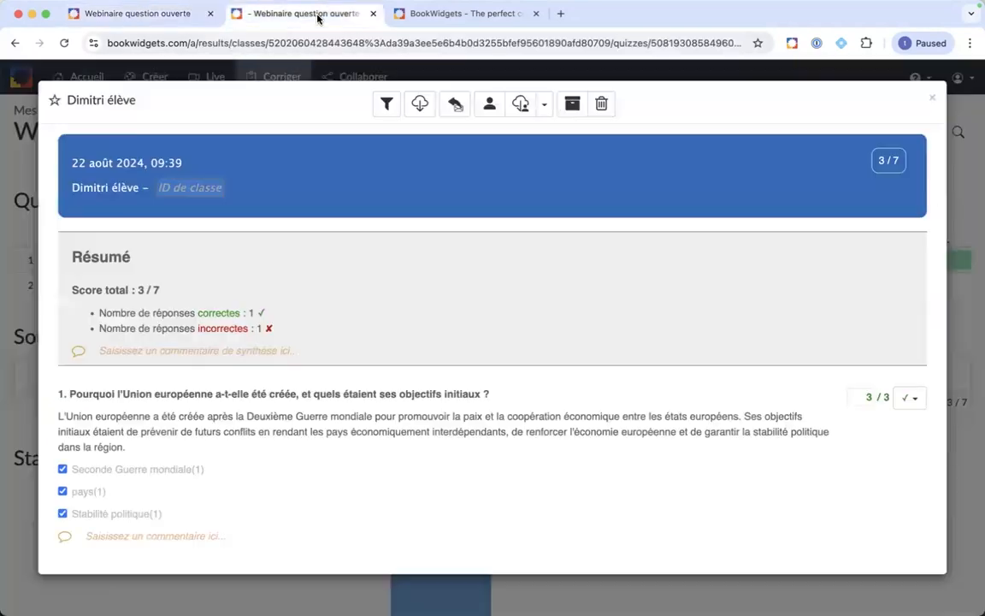
pyautogui.scroll(-4, 379, 307)
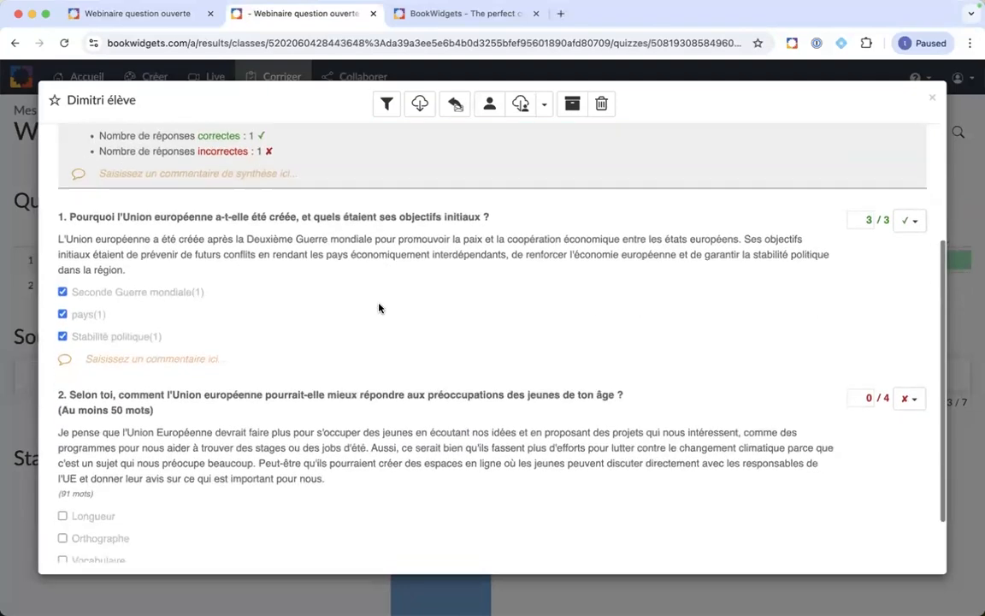
pyautogui.scroll(-2, 379, 308)
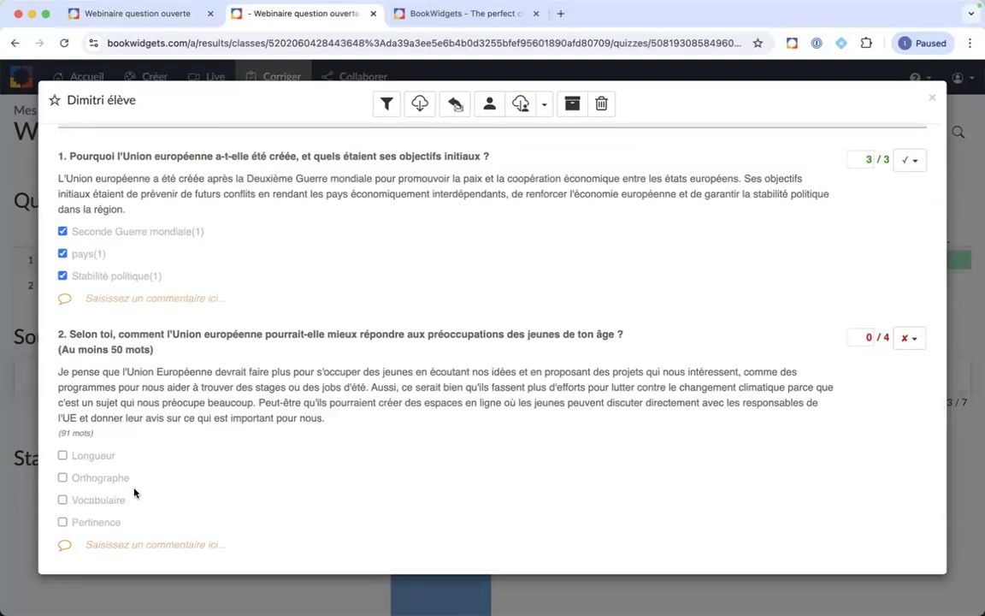
pyautogui.click(62, 456)
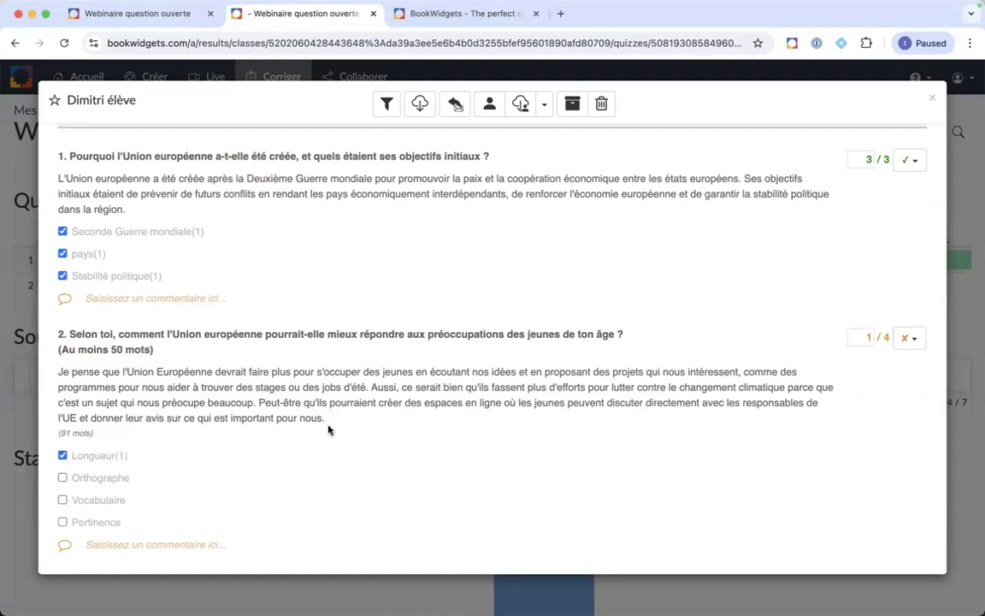
pyautogui.click(62, 500)
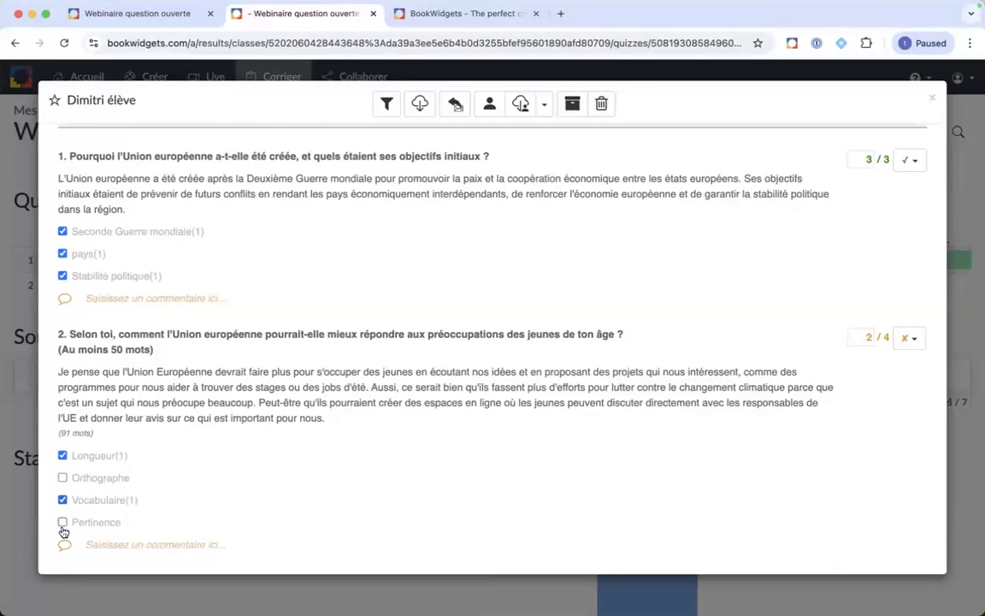
pyautogui.click(62, 521)
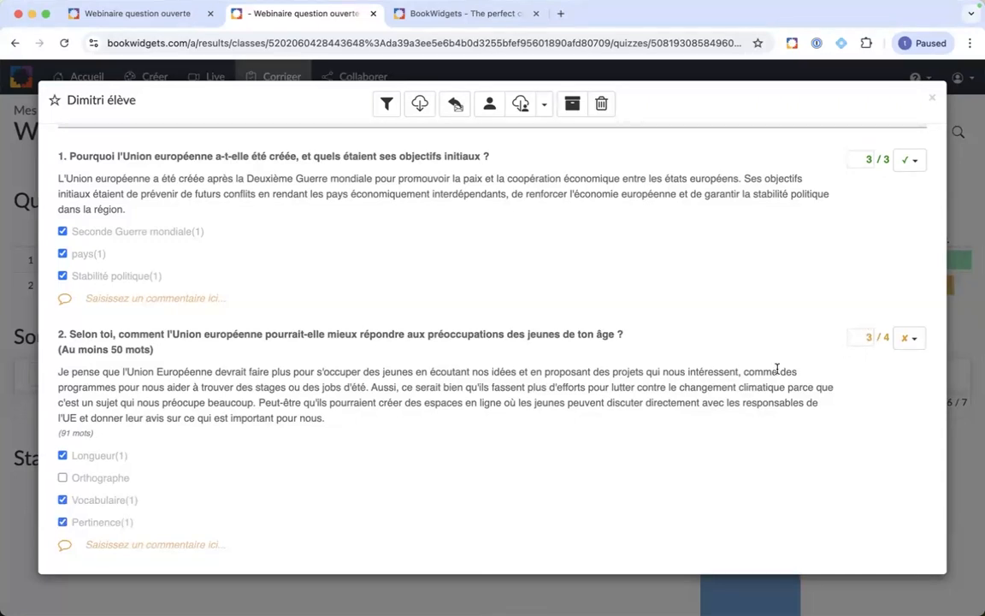
# Step: Try approving Orthographe and a 3.5 score, then untick Orthographe for 3/4
pyautogui.click(63, 477)
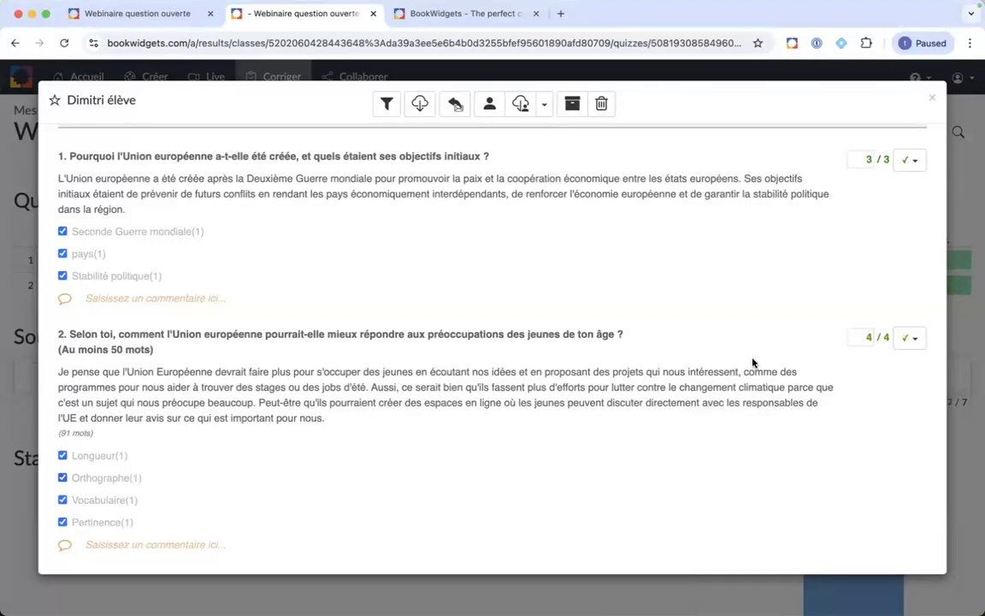
pyautogui.doubleClick(870, 335)
pyautogui.write('3.5')
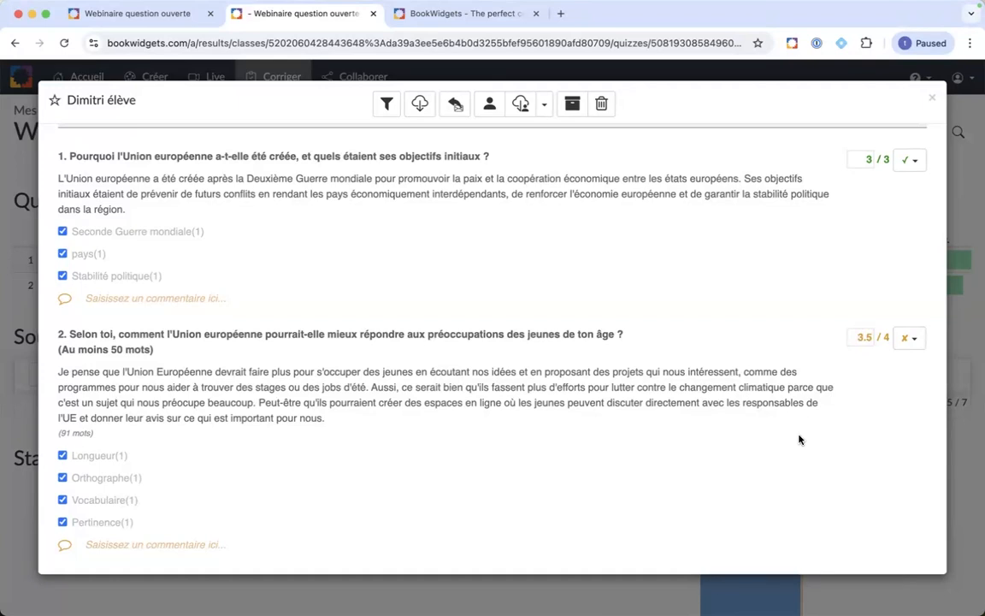
pyautogui.click(62, 479)
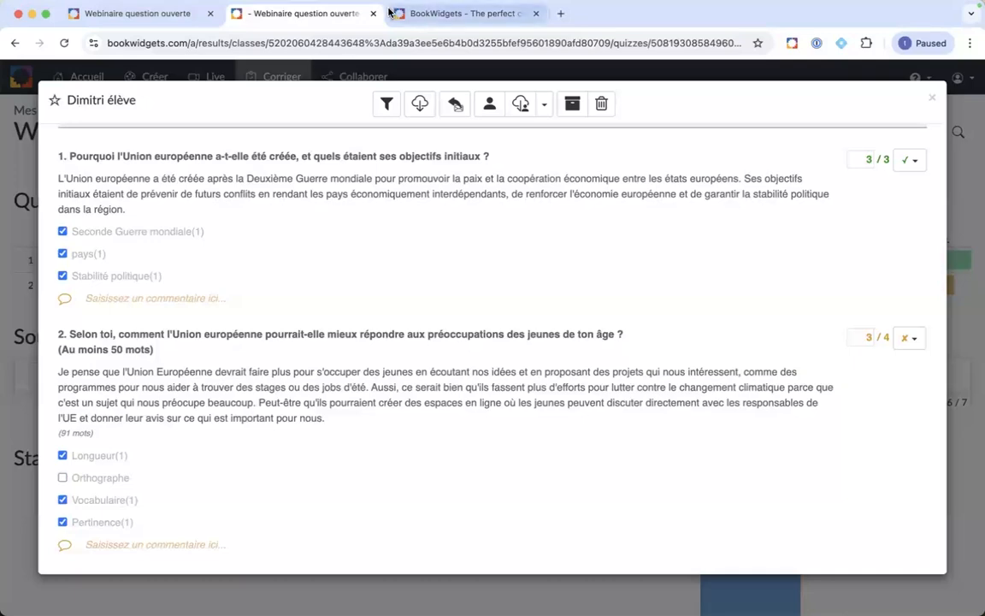
pyautogui.hotkey('ctrl', 'Up')
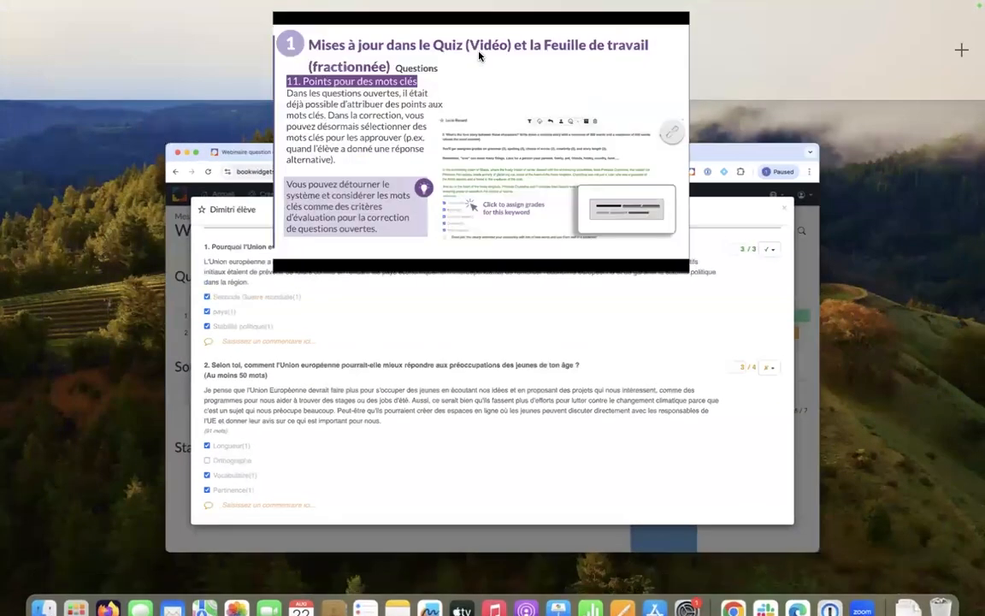
# Step: Restore the full-screen presentation and open the Picture Multi Select example linked on slide 12
pyautogui.click(479, 57)
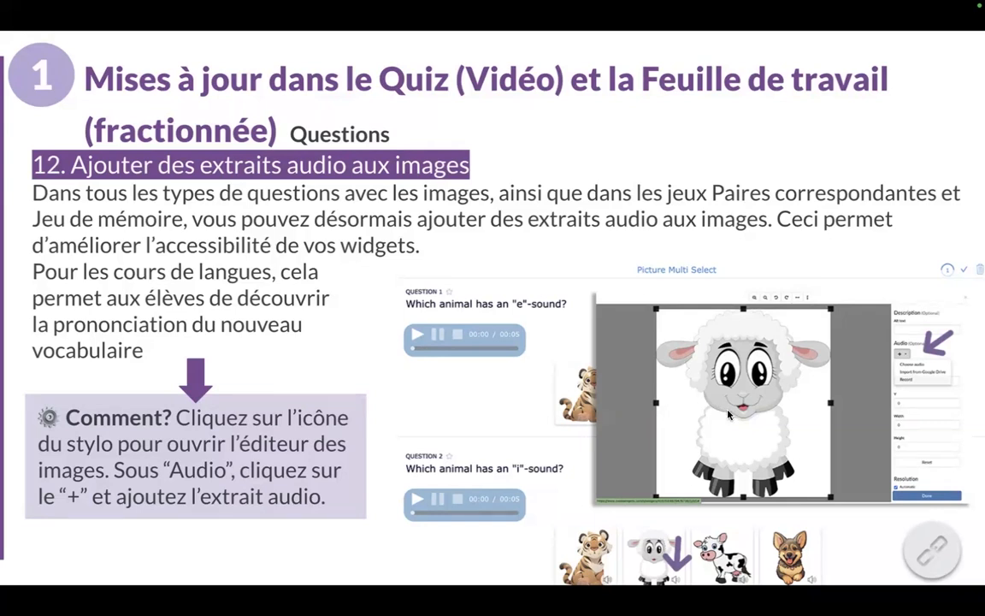
pyautogui.click(924, 546)
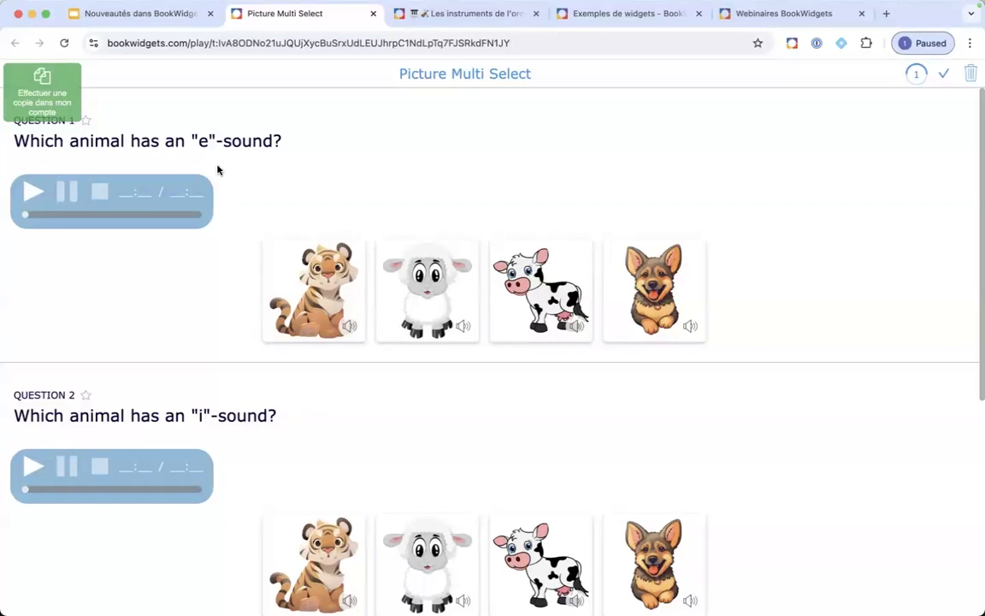
# Step: Play the tiger's audio, pick the sheep as the answer, and save a copy of the example
pyautogui.click(348, 328)
pyautogui.click(420, 291)
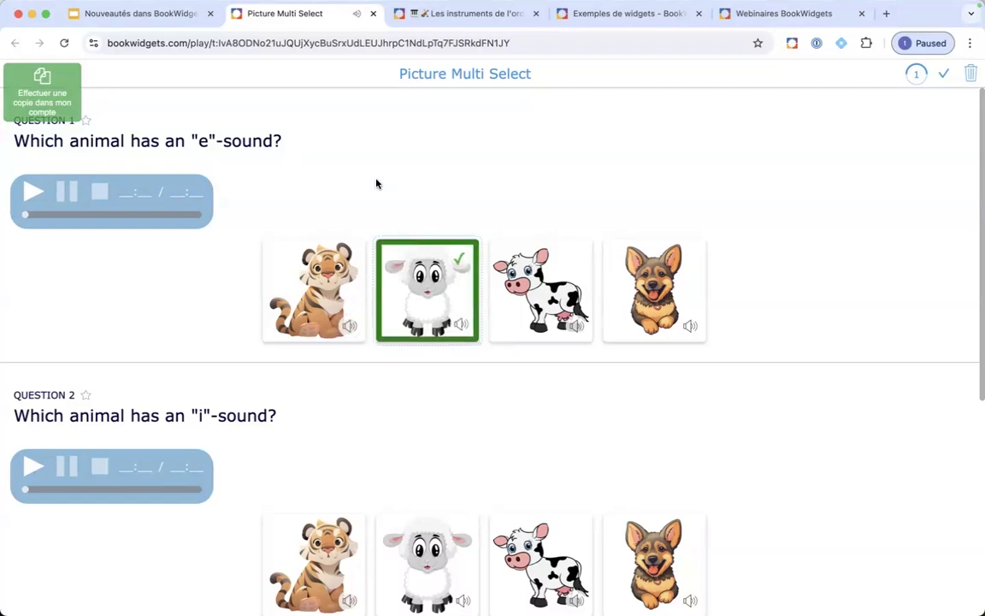
pyautogui.click(46, 98)
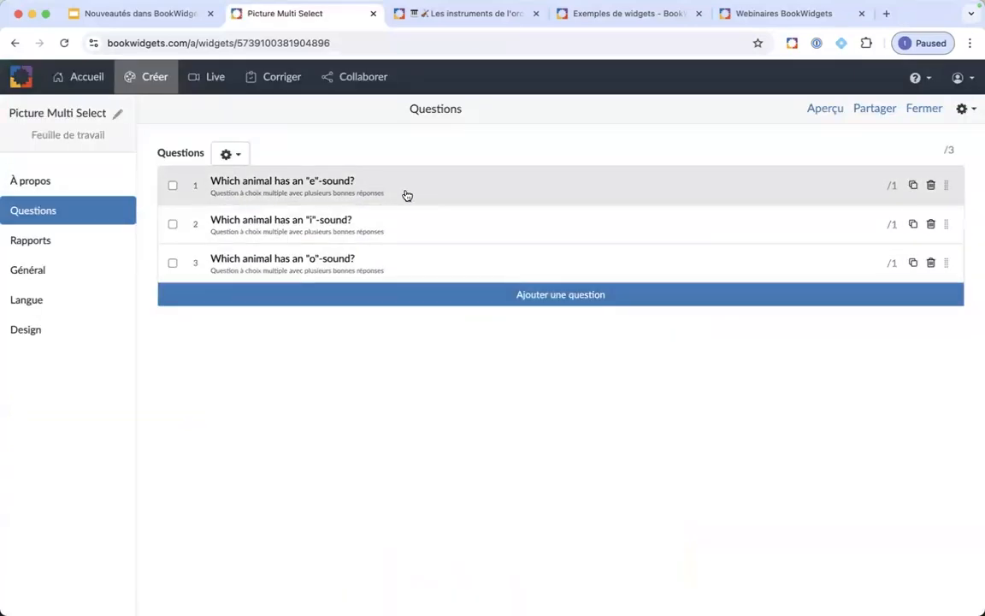
# Step: Inspect the audio options of question 1's lamb picture in the image editor, then return to the slides
pyautogui.click(405, 193)
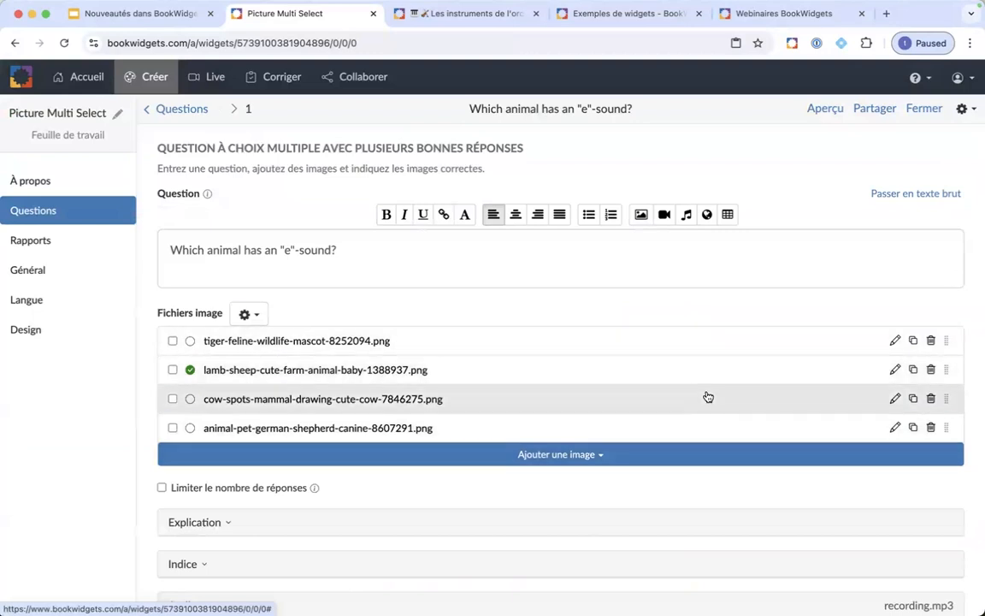
pyautogui.click(895, 371)
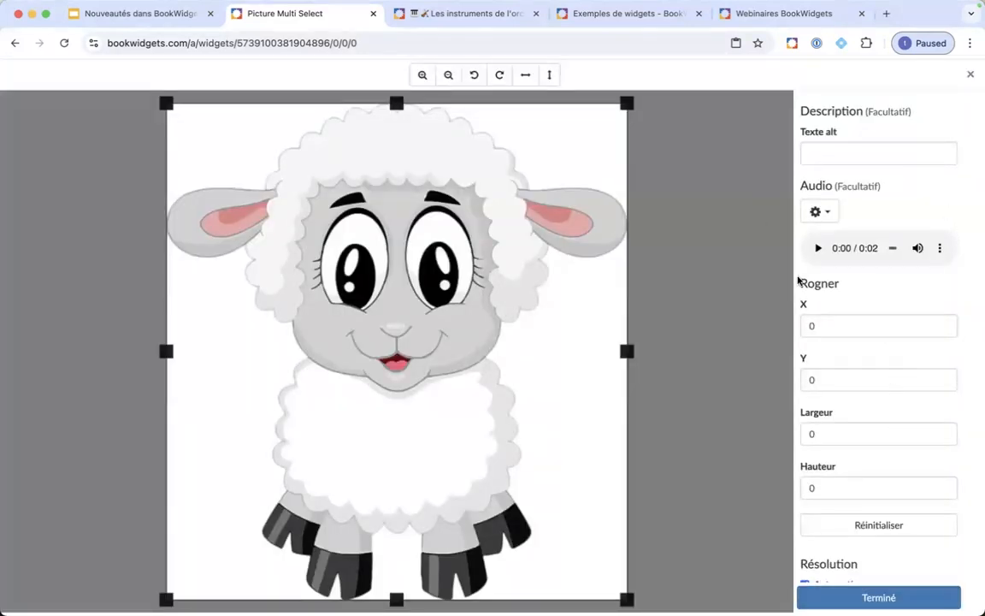
pyautogui.click(824, 208)
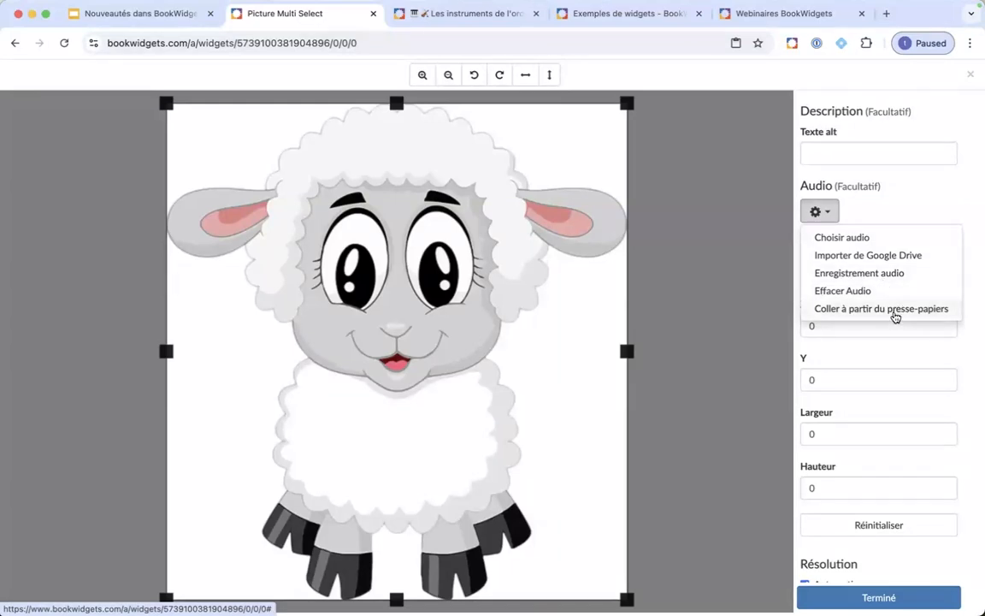
pyautogui.click(769, 209)
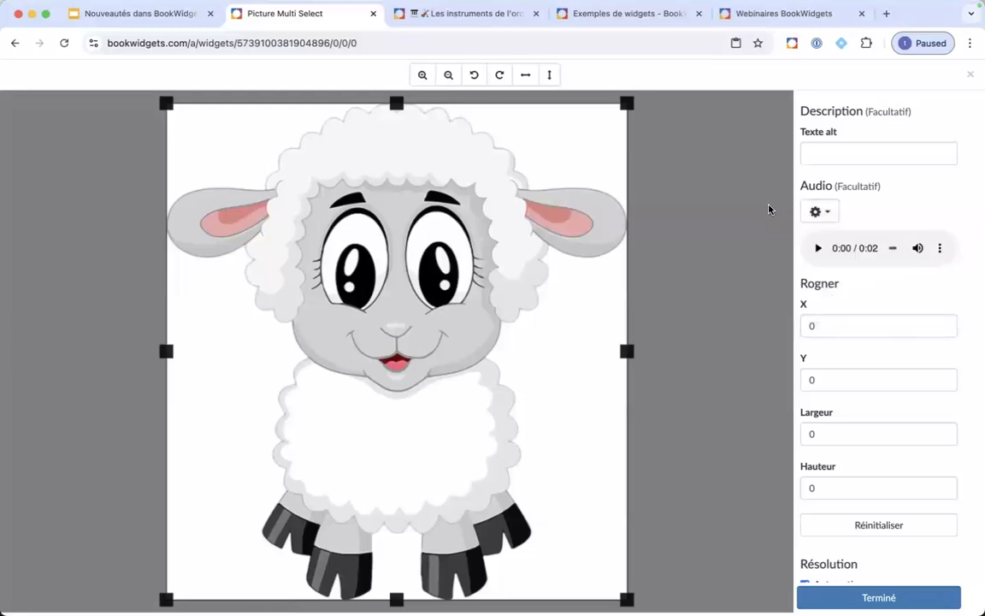
pyautogui.click(176, 16)
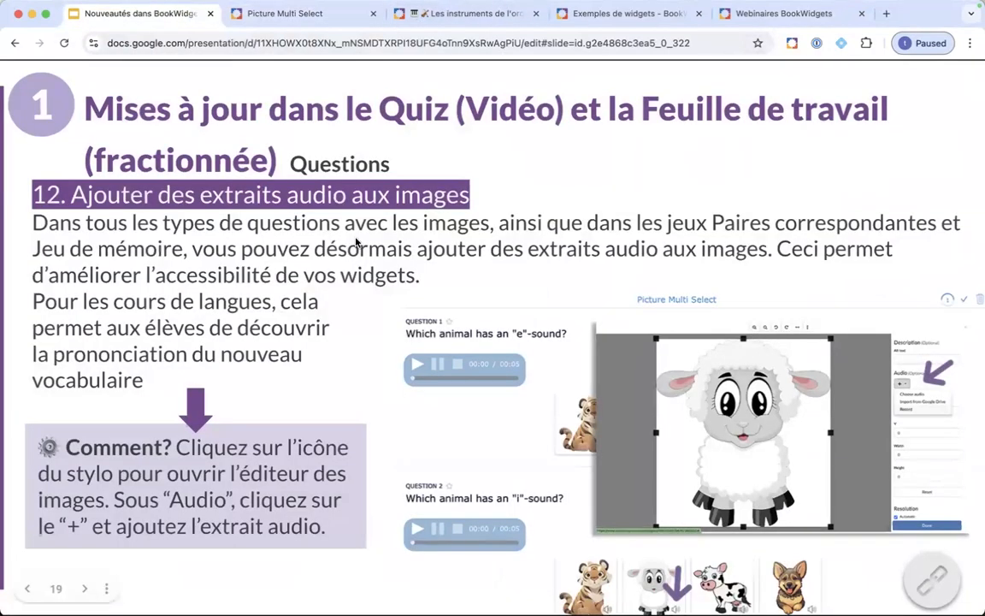
# Step: Advance to slide 13 and open its linked Mark Sentence Question example
pyautogui.click(319, 351)
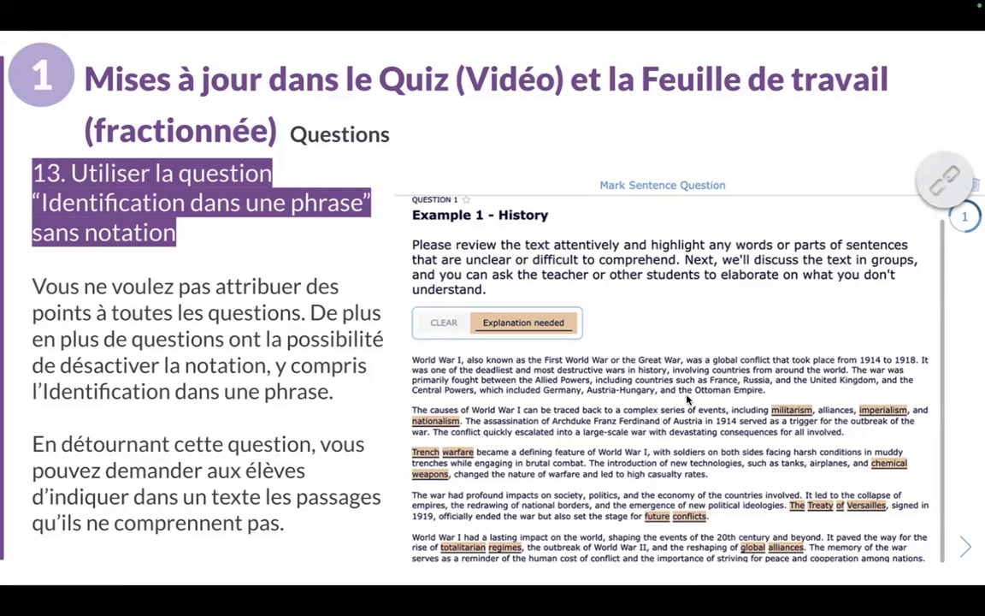
pyautogui.click(917, 183)
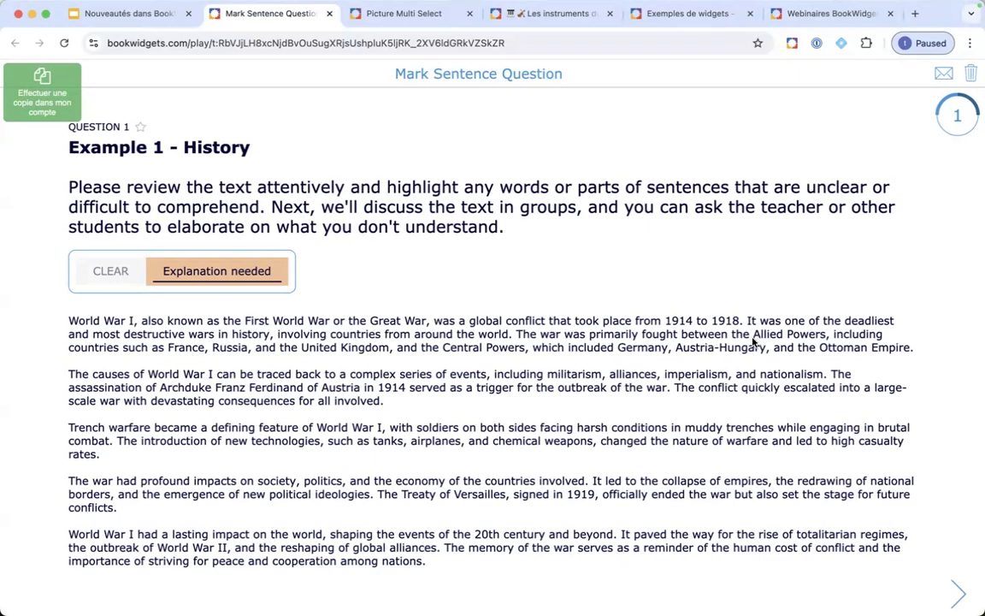
# Step: Mark 'Allied Powers' and 'lasting impact' as phrases needing explanation
pyautogui.moveTo(754, 336); pyautogui.dragTo(803, 337)
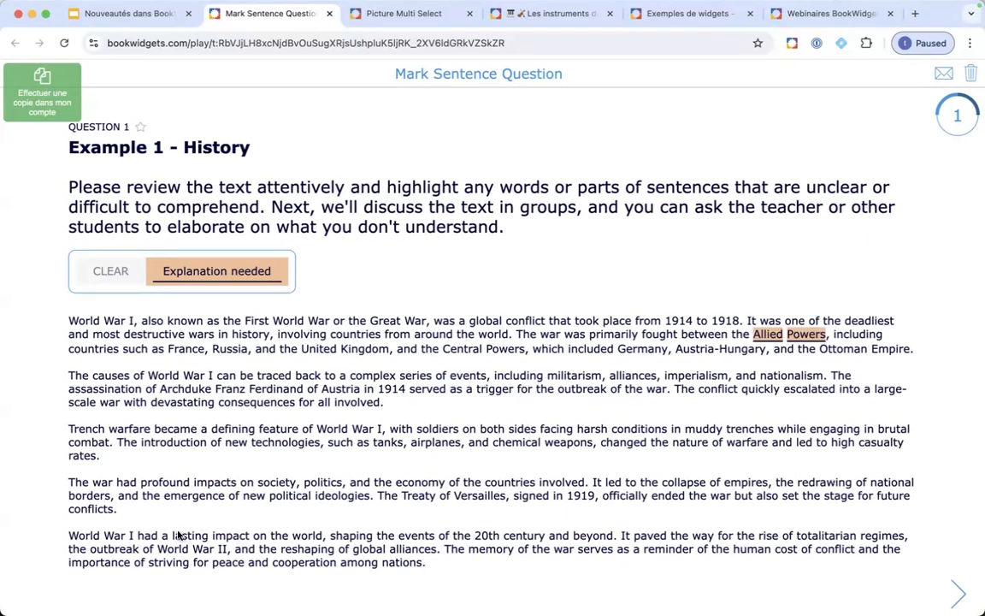
pyautogui.moveTo(173, 536); pyautogui.dragTo(235, 538)
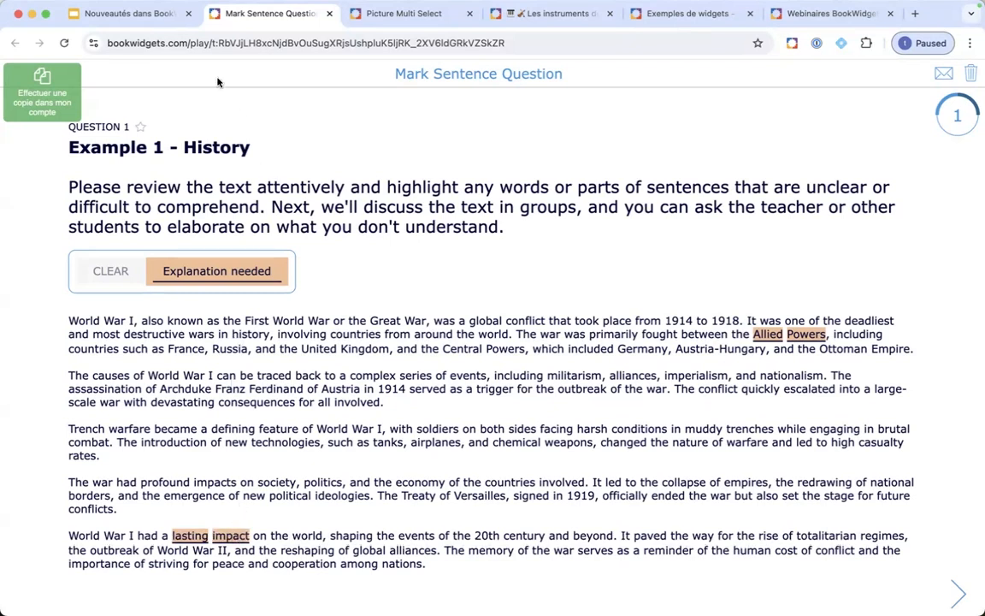
pyautogui.click(154, 15)
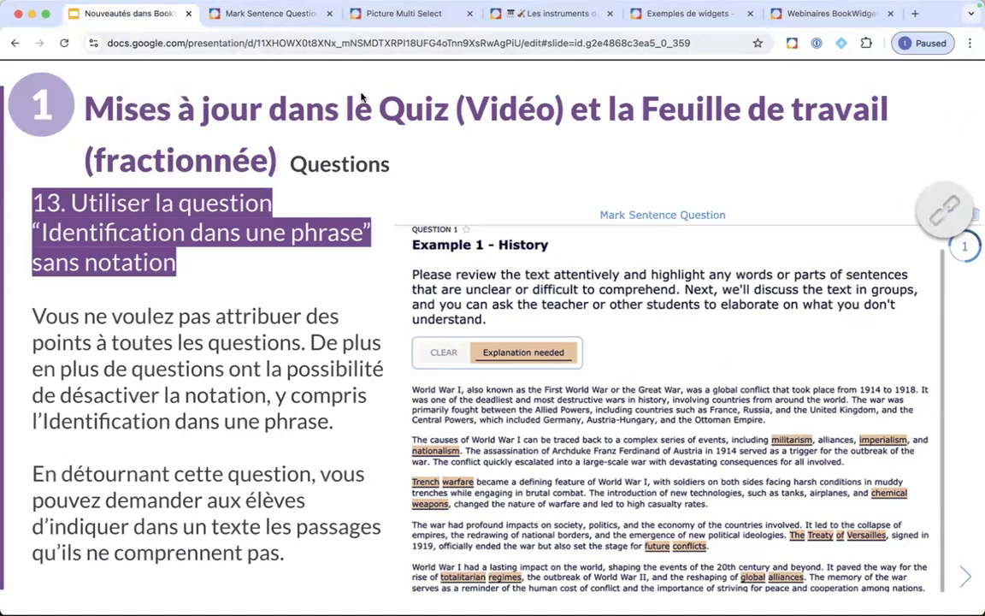
pyautogui.click(268, 15)
# Step: Copy the Mark Sentence example, show Example 1 with grading off, then advance to the browser-translation slide
pyautogui.click(21, 87)
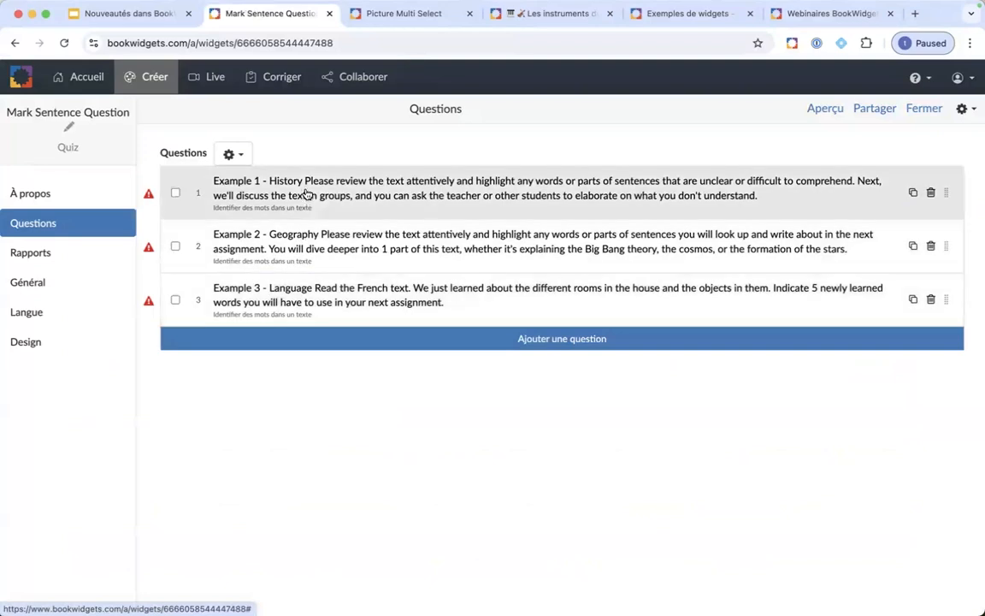
pyautogui.click(301, 192)
pyautogui.scroll(-3, 256, 342)
pyautogui.scroll(-3, 270, 366)
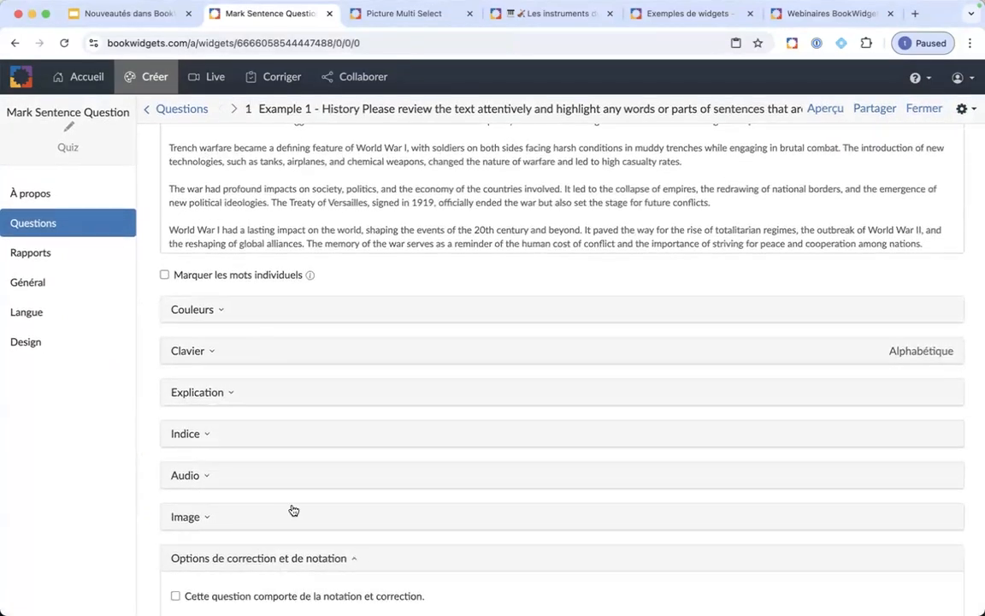
pyautogui.scroll(-2, 292, 510)
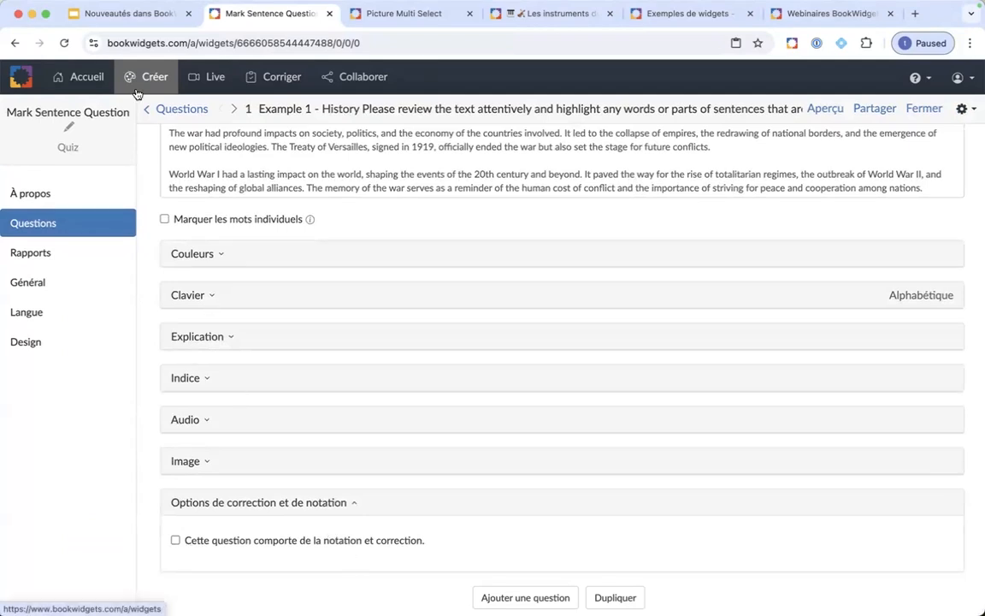
pyautogui.click(126, 17)
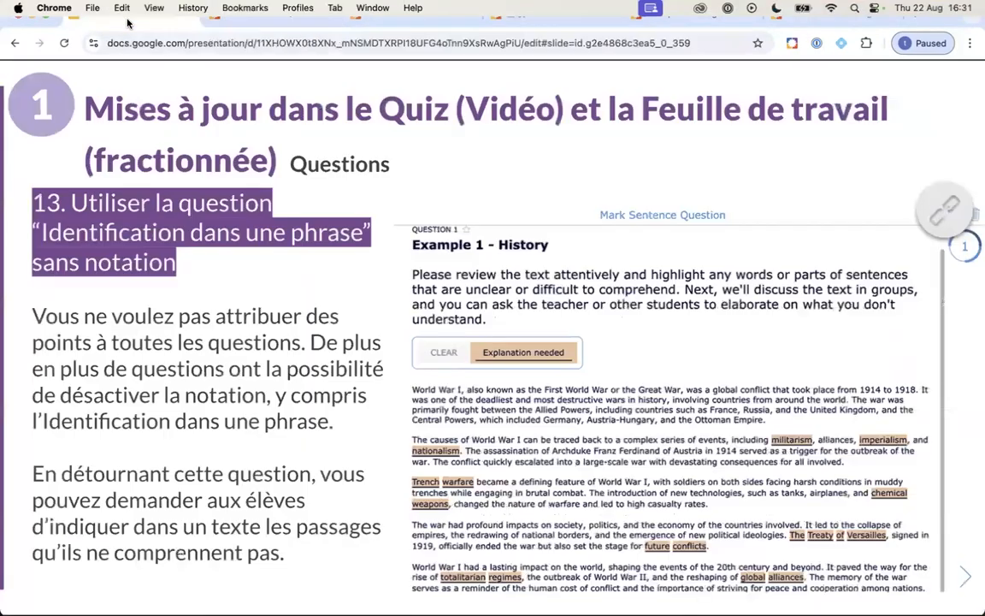
pyautogui.click(356, 456)
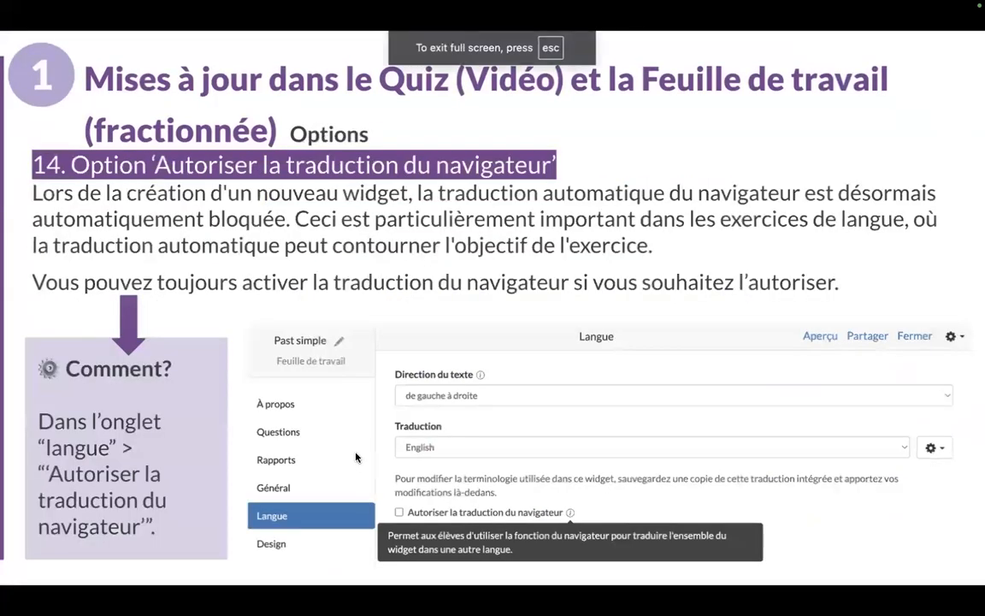
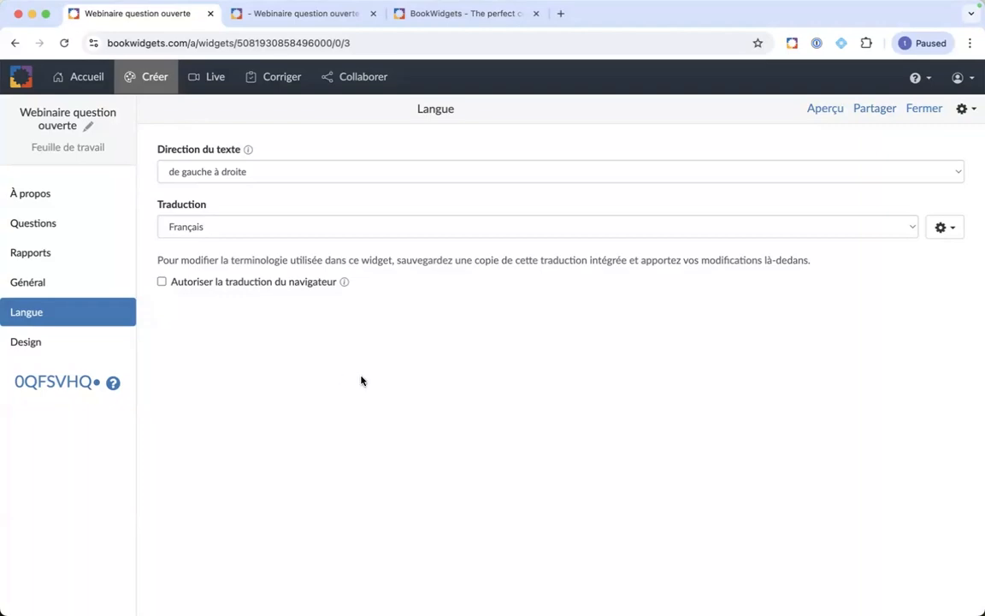
# Step: Advance to slide 15 on visual-keyboard subscript and superscript characters, then return to BookWidgets
pyautogui.hotkey('ctrl', 'Up')
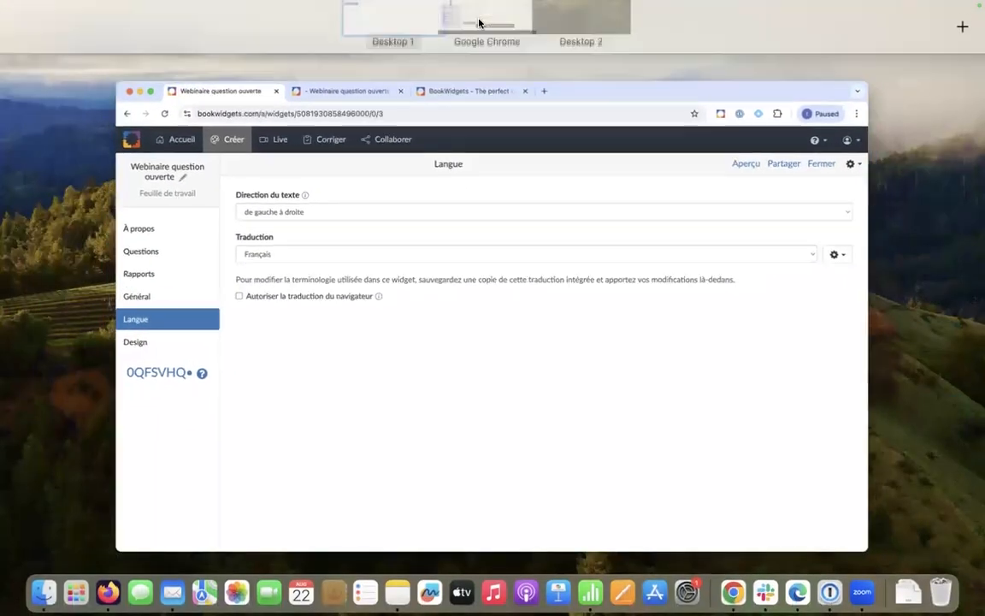
pyautogui.click(478, 39)
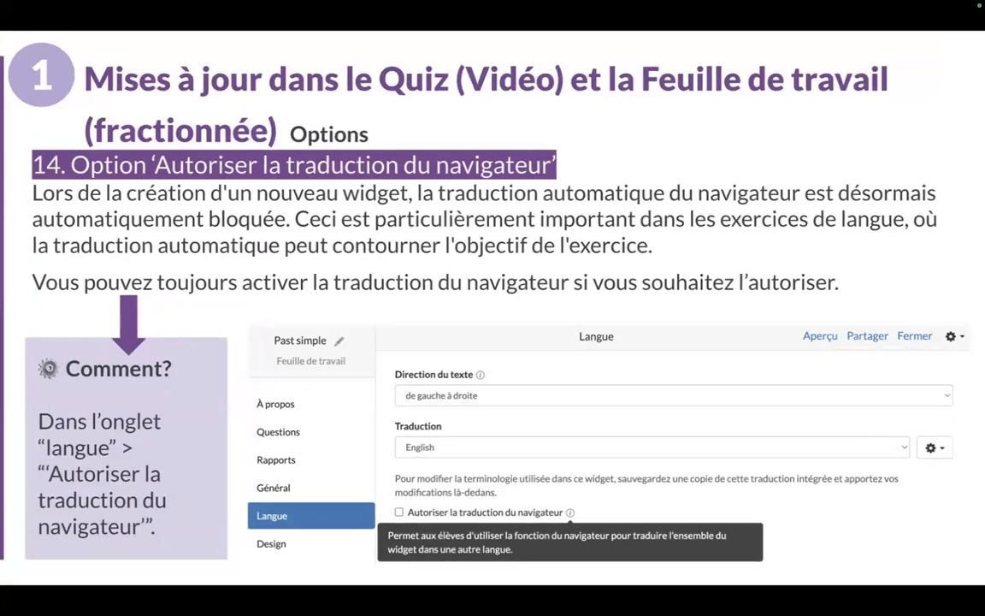
pyautogui.click(504, 251)
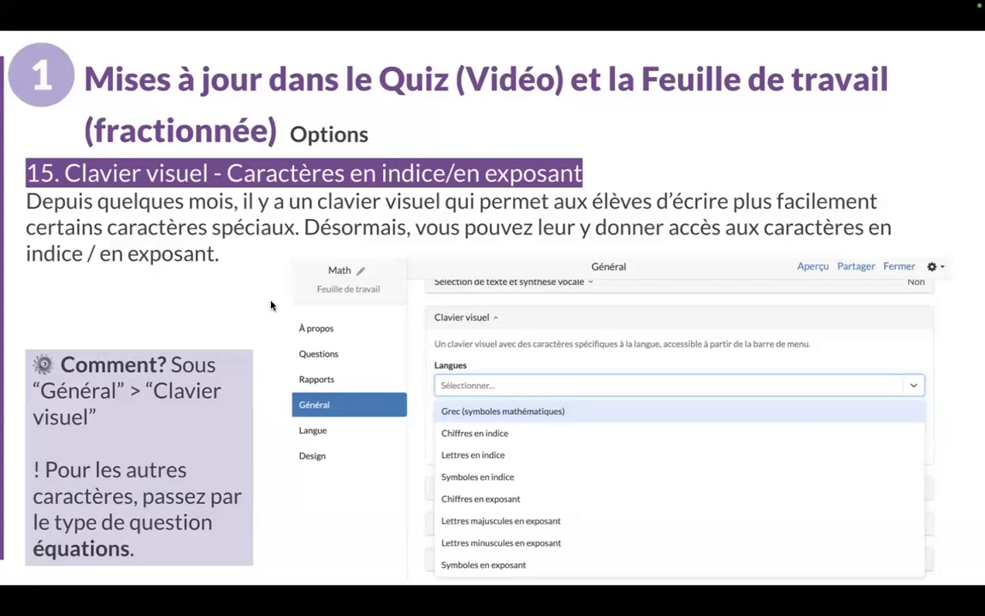
pyautogui.hotkey('ctrl', 'Up')
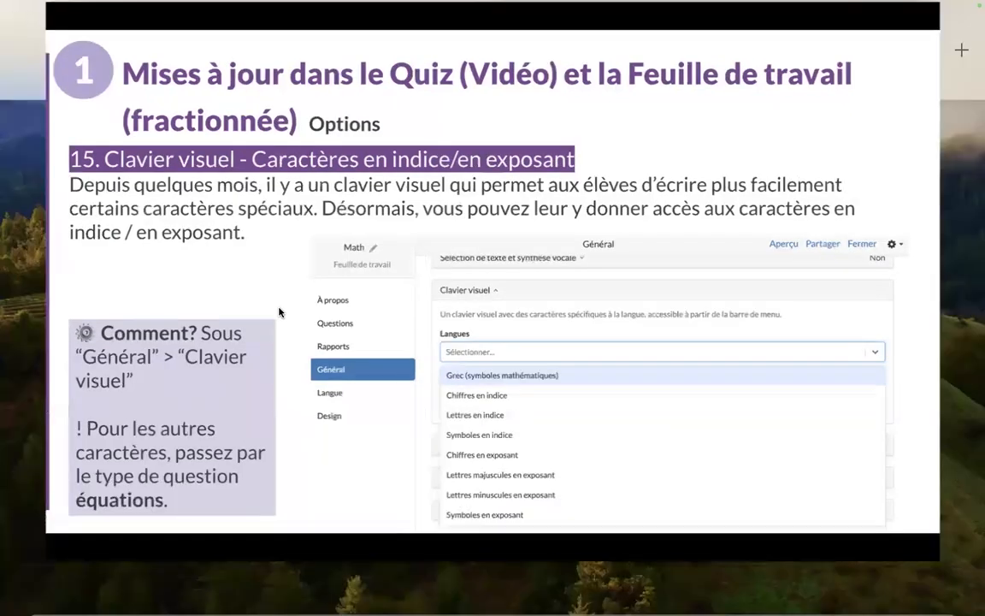
pyautogui.click(359, 76)
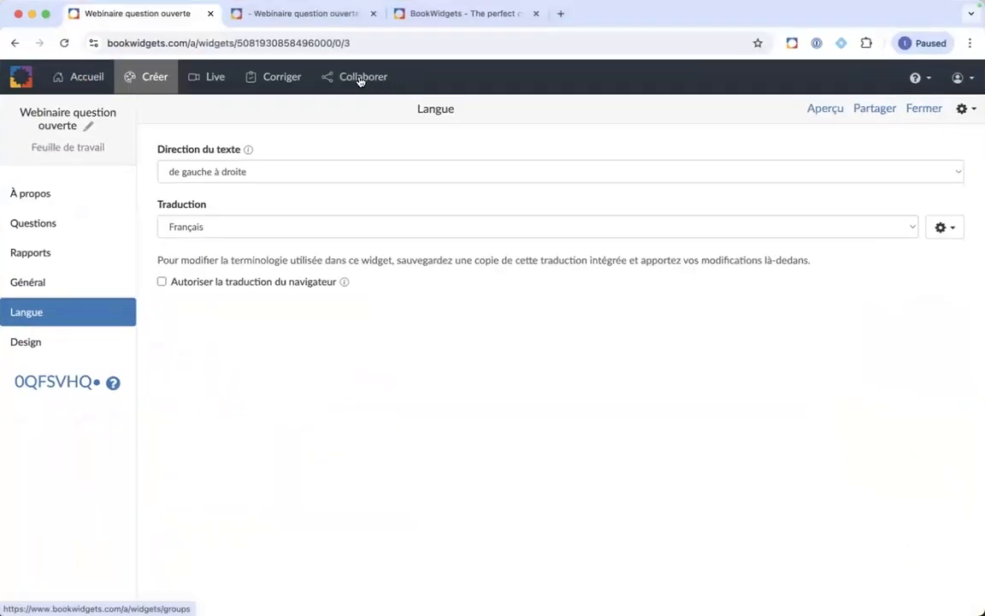
# Step: In the worksheet's Général settings, add Lettres en indice to the visual keyboard
pyautogui.click(39, 283)
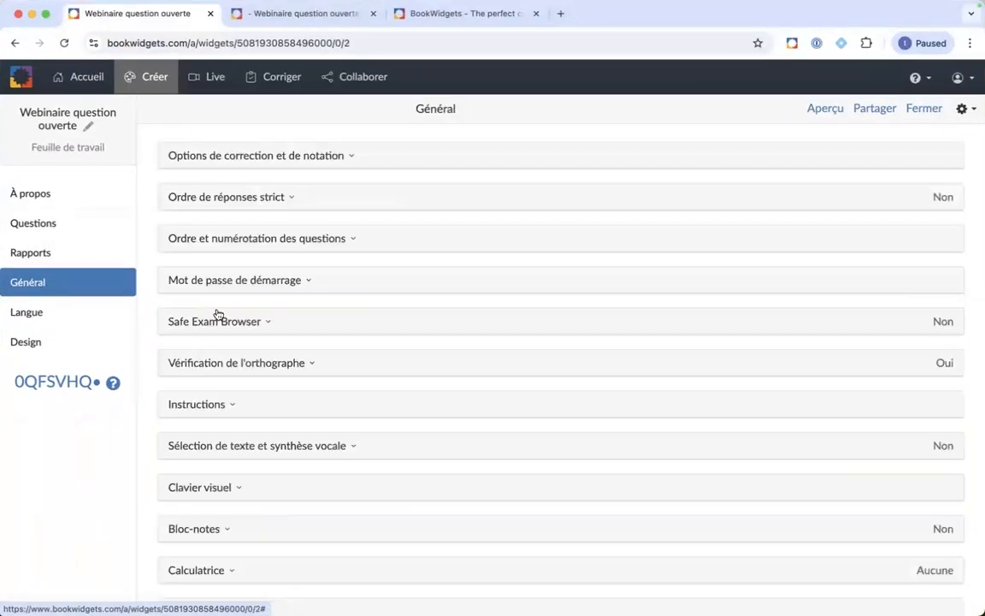
pyautogui.scroll(-1, 210, 438)
pyautogui.click(220, 447)
pyautogui.scroll(-3, 282, 445)
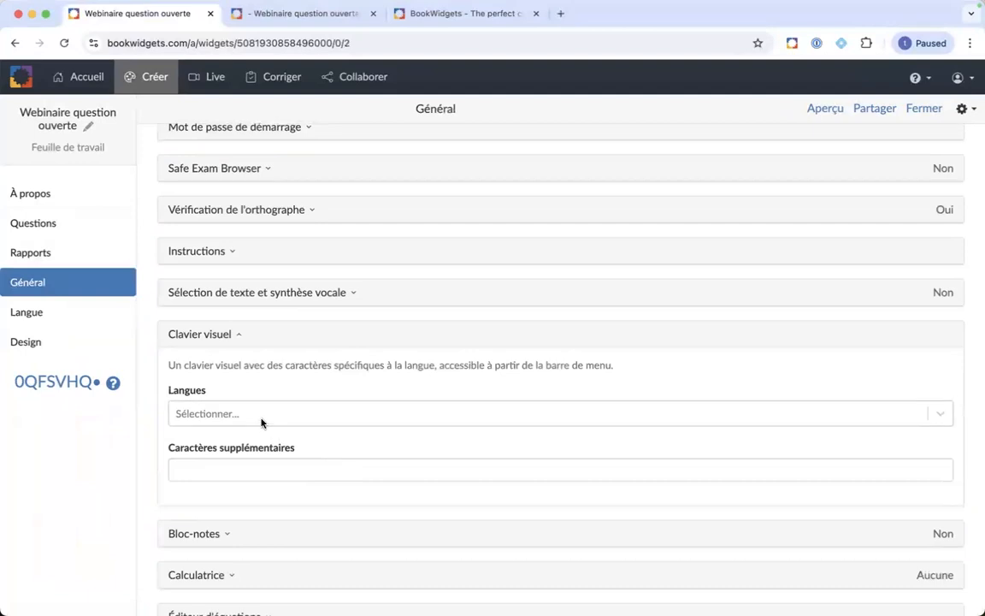
pyautogui.click(265, 419)
pyautogui.scroll(-3, 325, 455)
pyautogui.scroll(-1, 324, 455)
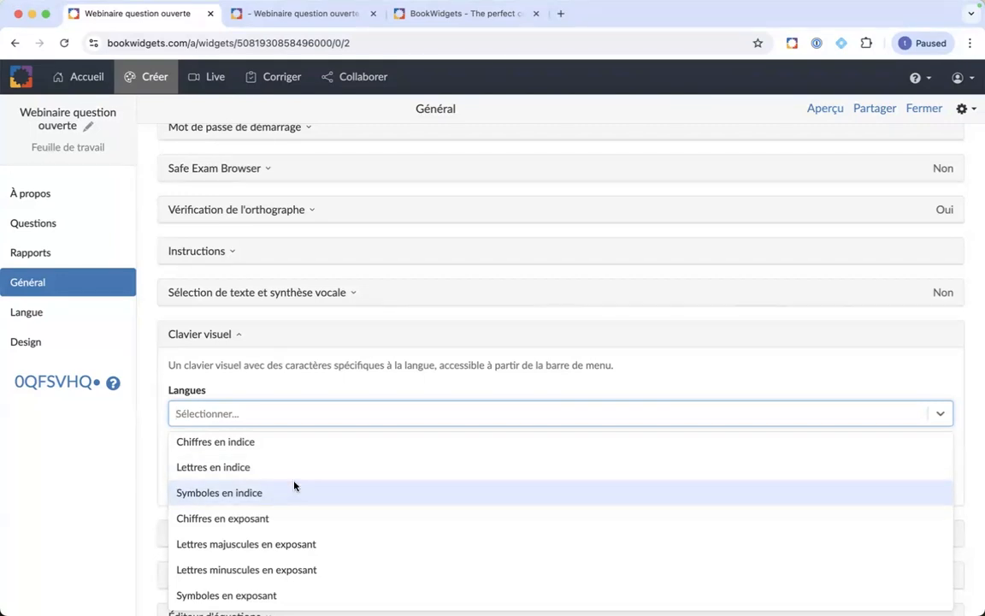
pyautogui.scroll(1, 294, 475)
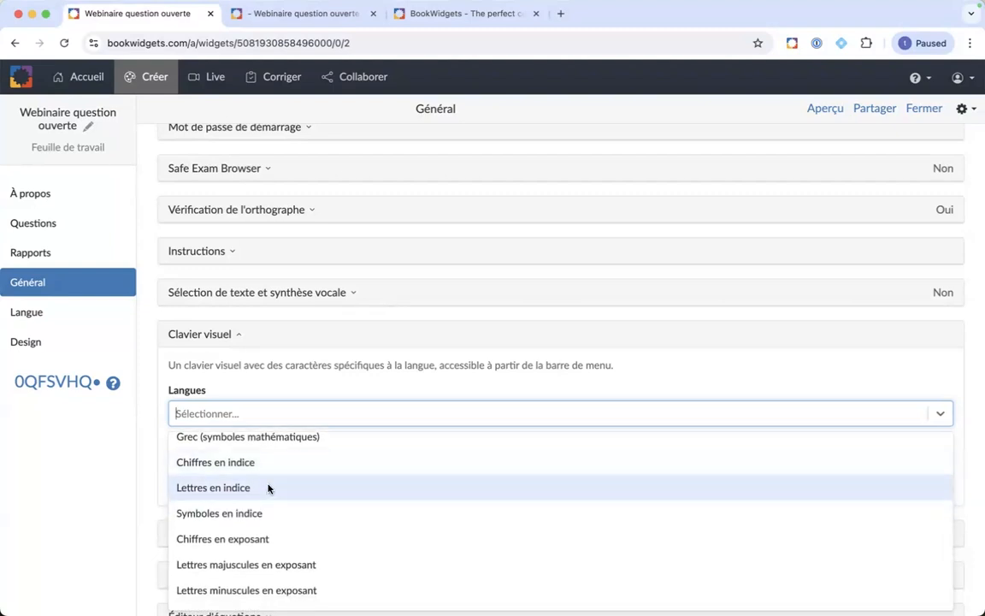
pyautogui.click(268, 489)
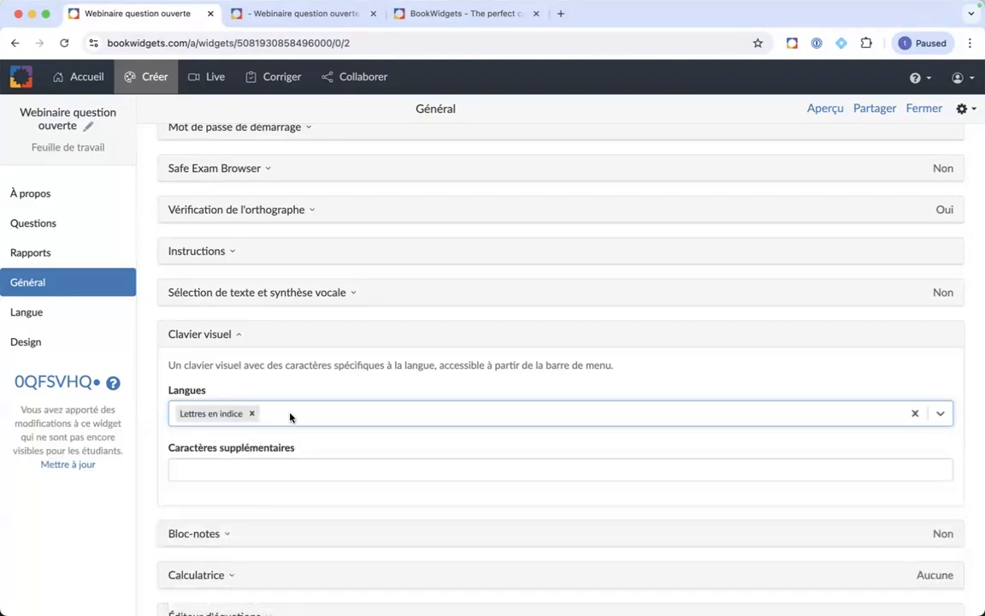
# Step: Add Chiffres en indice to the visual keyboard as well, then show the question list
pyautogui.click(289, 414)
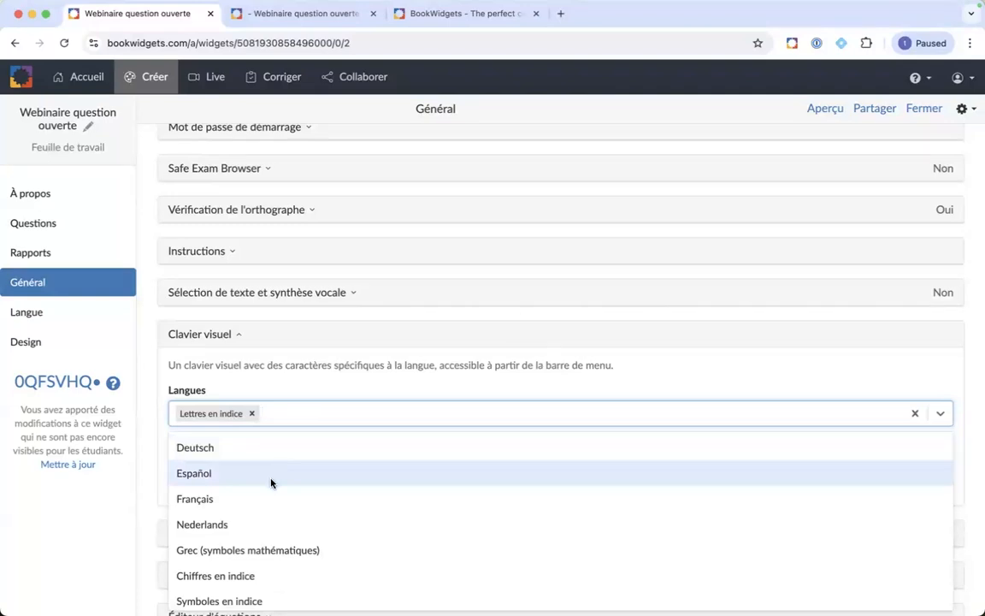
pyautogui.scroll(-1, 257, 530)
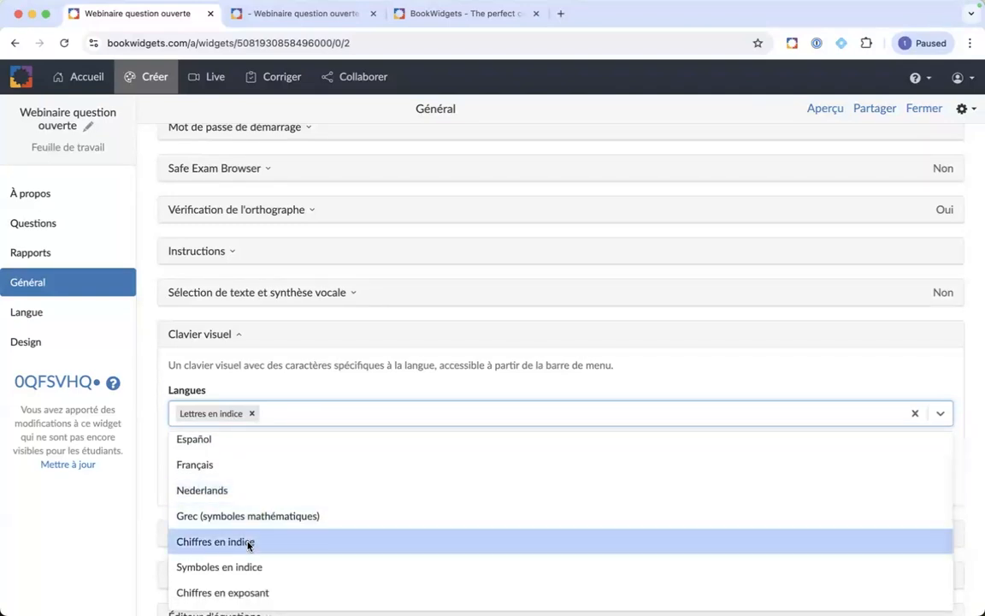
pyautogui.click(248, 544)
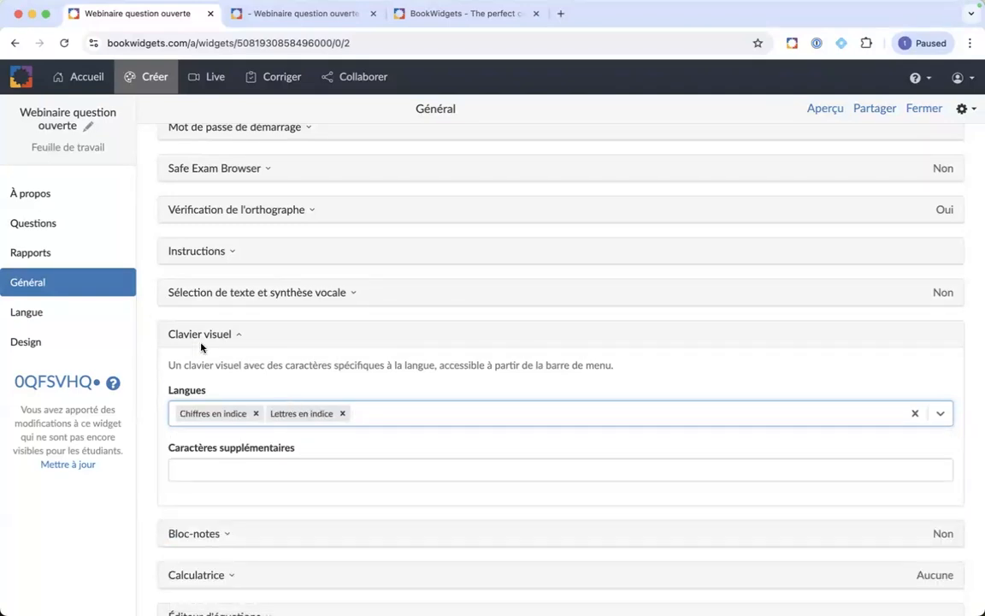
pyautogui.click(55, 223)
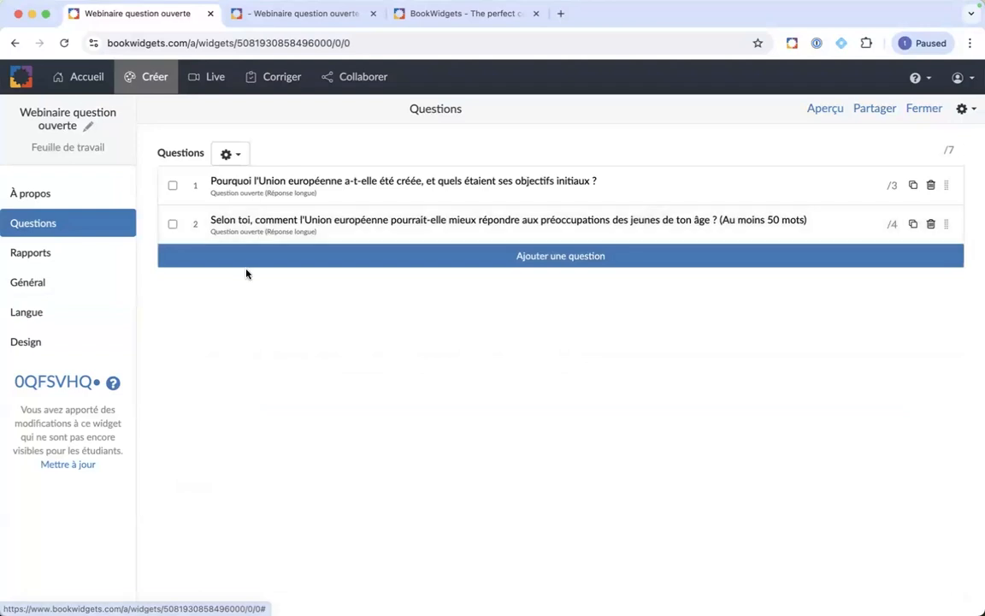
# Step: Add a short-answer open question and begin its text with 'Comment écrit-on "eau"'
pyautogui.click(246, 260)
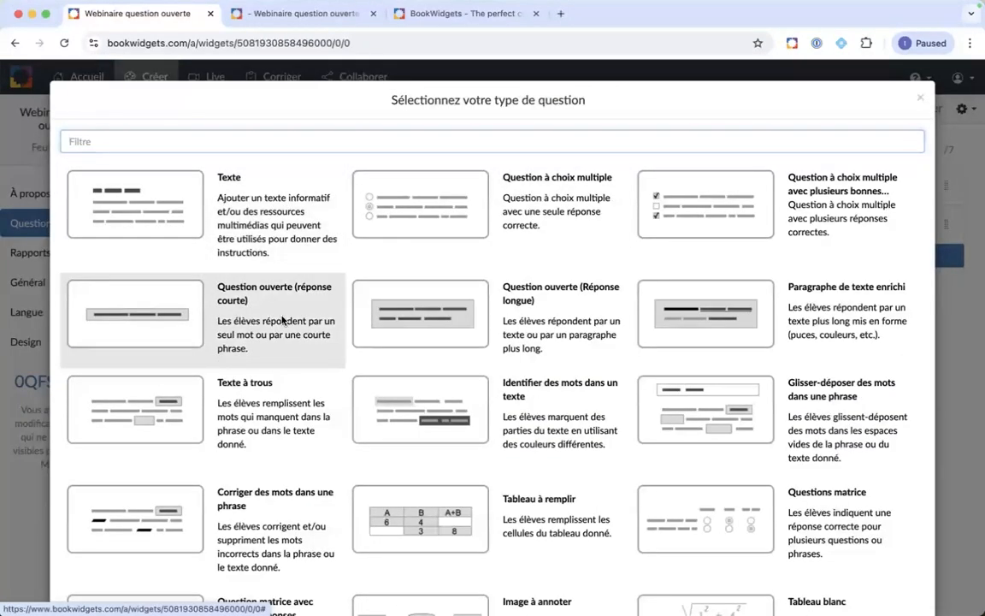
pyautogui.click(257, 289)
pyautogui.click(261, 220)
pyautogui.write('COmmen')
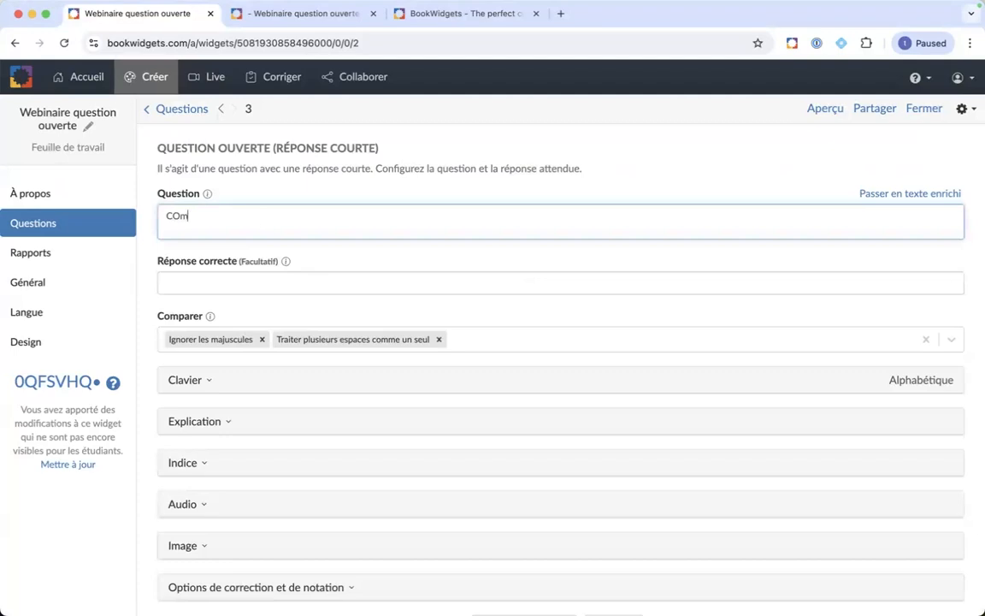
pyautogui.press('BackSpace')
pyautogui.press('BackSpace')
pyautogui.press('BackSpace')
pyautogui.press('BackSpace')
pyautogui.press('BackSpace')
pyautogui.press('BackSpace')
pyautogui.write('Comment ')
pyautogui.write('écrit')
pyautogui.write('-o. "eea')
pyautogui.press('BackSpace')
pyautogui.press('BackSpace')
pyautogui.write('au"')
# Step: Fix the typos and finish the question: 'Comment écrit-on "eau" dans le cours de chimie?'
pyautogui.click(239, 215)
pyautogui.press('BackSpace')
pyautogui.press('BackSpace')
pyautogui.write('n')
pyautogui.click(290, 215)
pyautogui.write('dans le curs de')
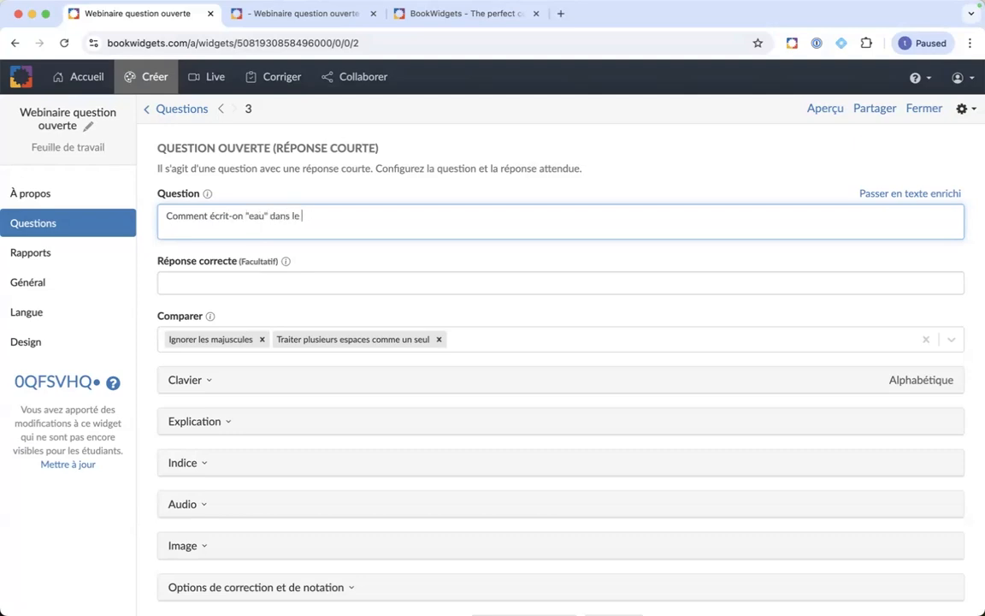
pyautogui.press('BackSpace')
pyautogui.press('BackSpace')
pyautogui.press('BackSpace')
pyautogui.press('BackSpace')
pyautogui.press('BackSpace')
pyautogui.press('BackSpace')
pyautogui.press('BackSpace')
pyautogui.write('oursde chimie?')
pyautogui.click(335, 217)
pyautogui.click(825, 108)
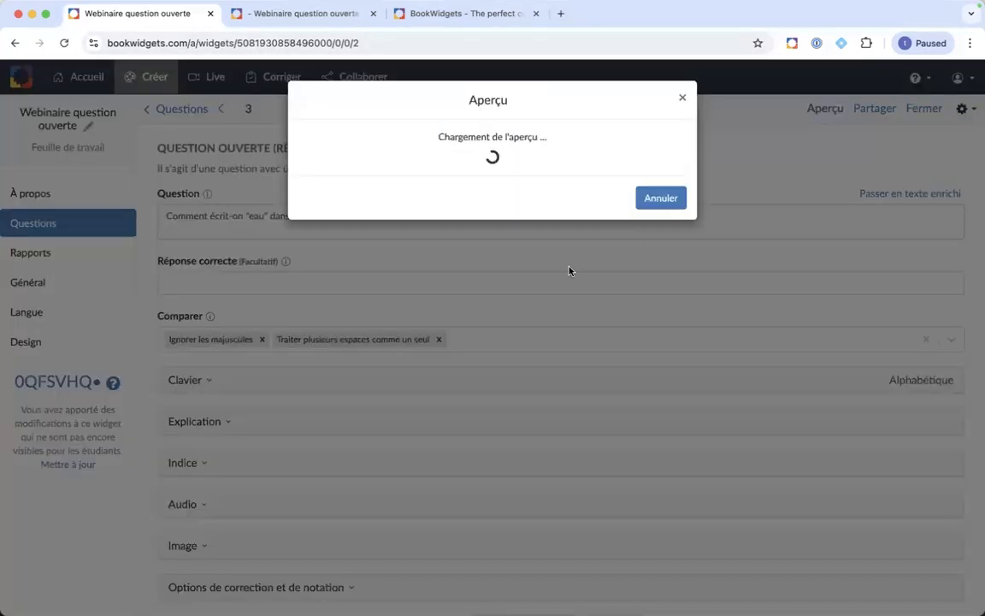
pyautogui.scroll(-5, 342, 327)
pyautogui.click(275, 455)
pyautogui.click(910, 120)
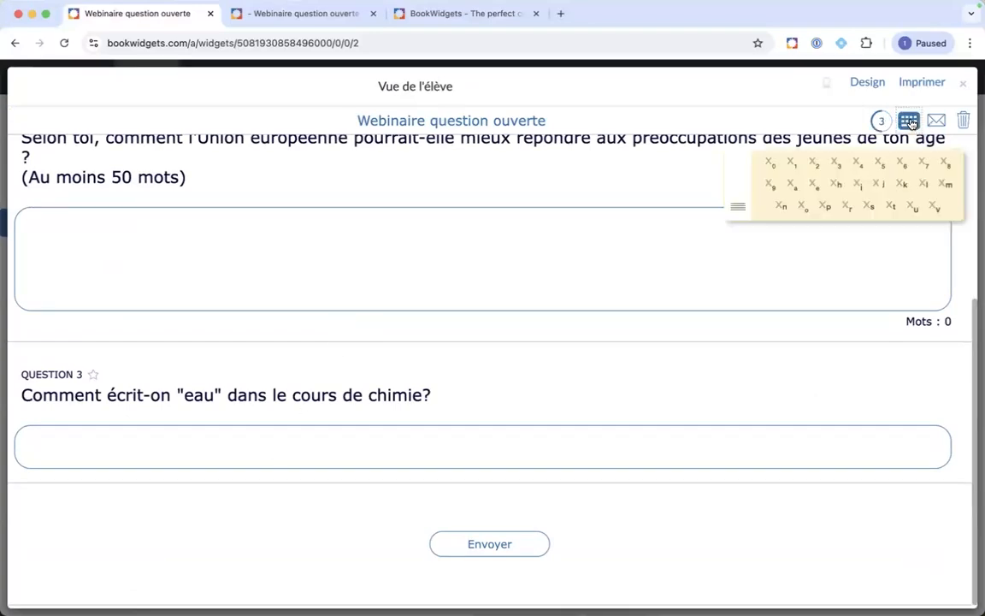
pyautogui.moveTo(737, 211); pyautogui.dragTo(382, 402)
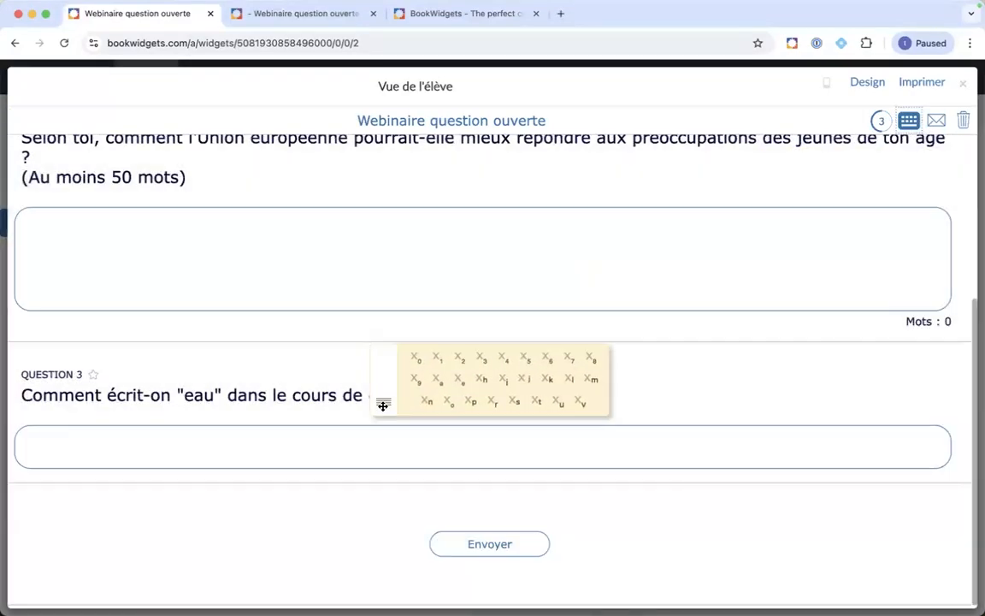
pyautogui.click(193, 439)
pyautogui.write('H')
pyautogui.click(461, 359)
pyautogui.write('O')
pyautogui.moveTo(376, 408); pyautogui.dragTo(515, 365)
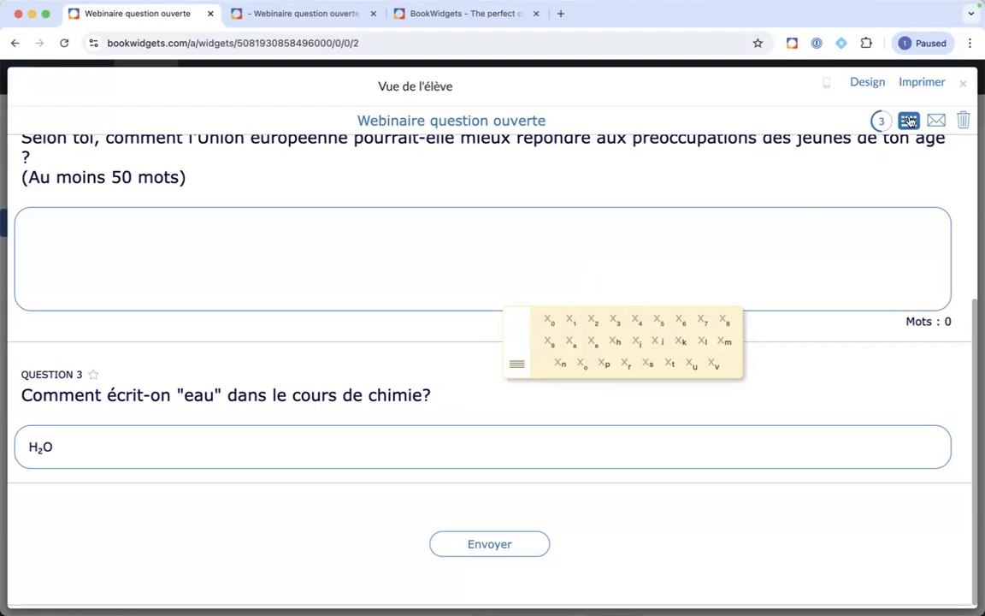
pyautogui.click(964, 87)
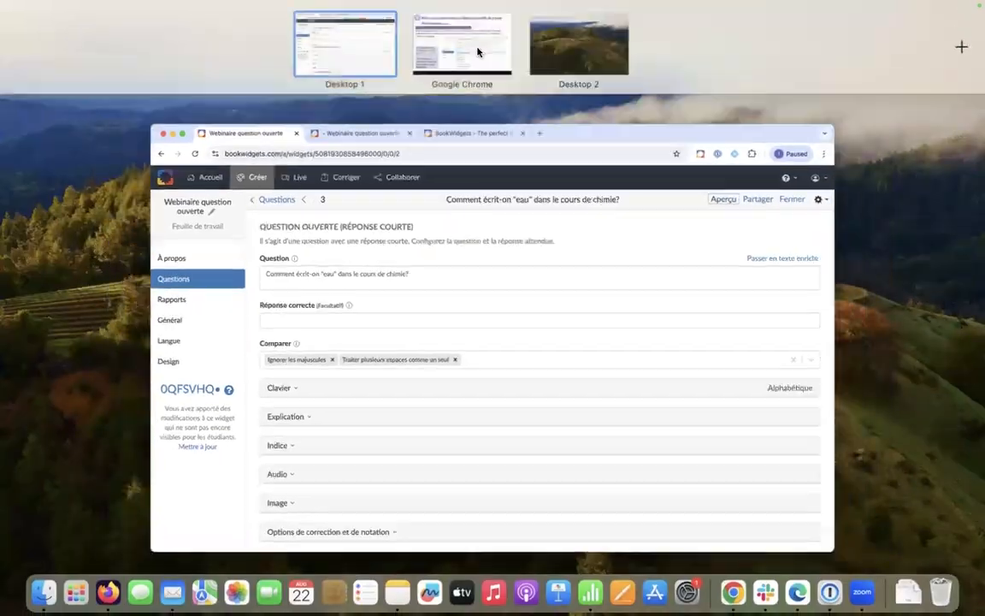
# Step: Advance to the slide on Video Quiz playback speed, then go to the BookWidgets home dashboard
pyautogui.click(479, 52)
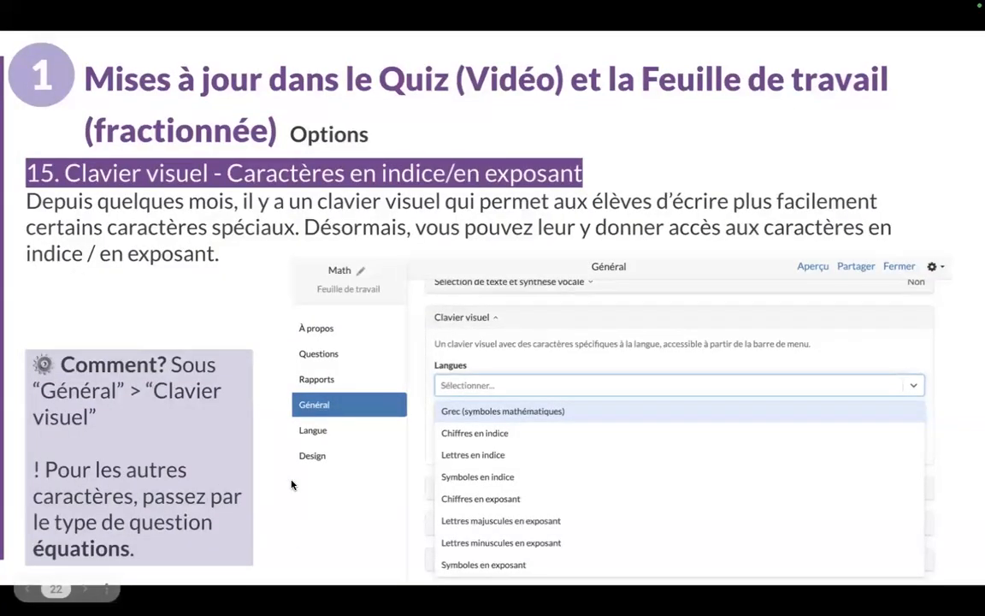
pyautogui.press('Right')
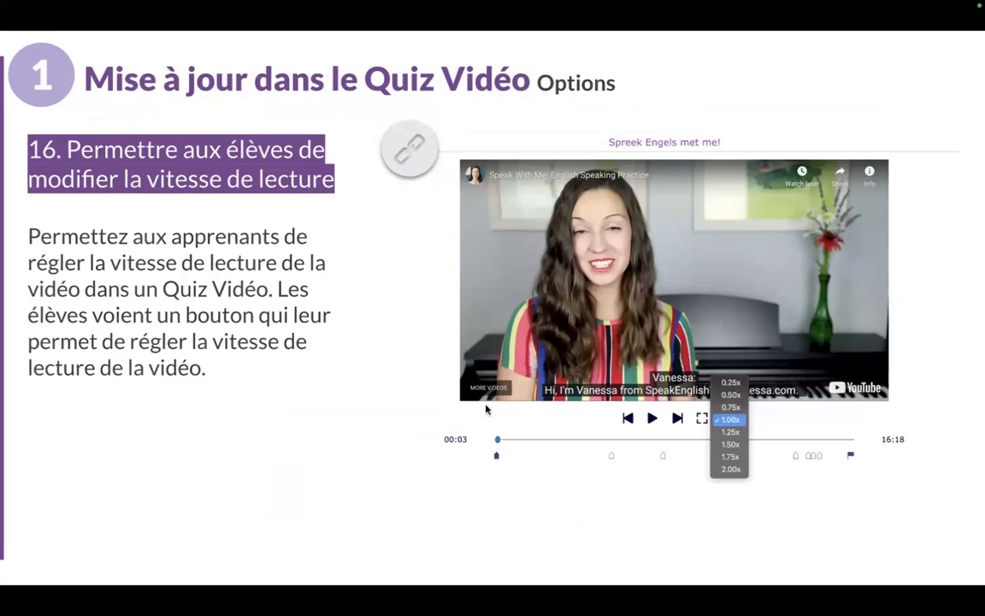
pyautogui.press('Escape')
pyautogui.click(380, 65)
pyautogui.click(81, 77)
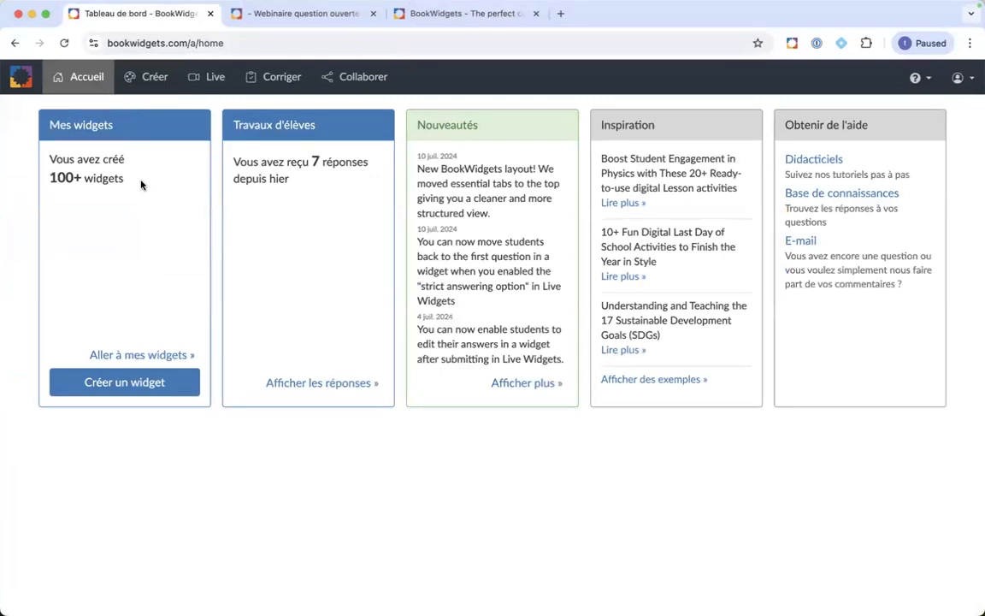
# Step: Edit the Cotton Ball Launcher experiment quiz and expand Commandes vidéo under Général
pyautogui.click(156, 82)
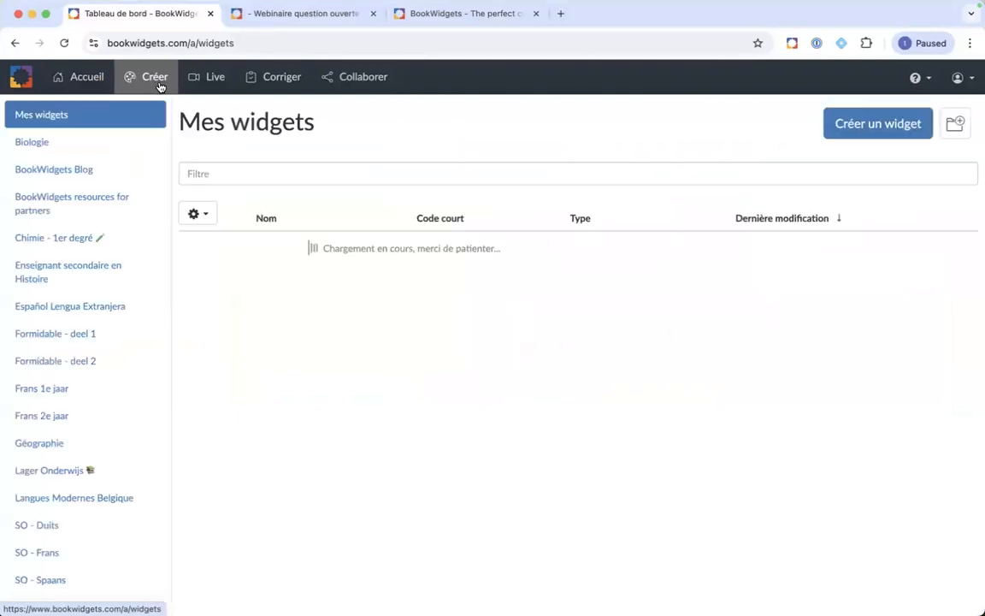
pyautogui.scroll(-2, 368, 335)
pyautogui.scroll(-3, 368, 334)
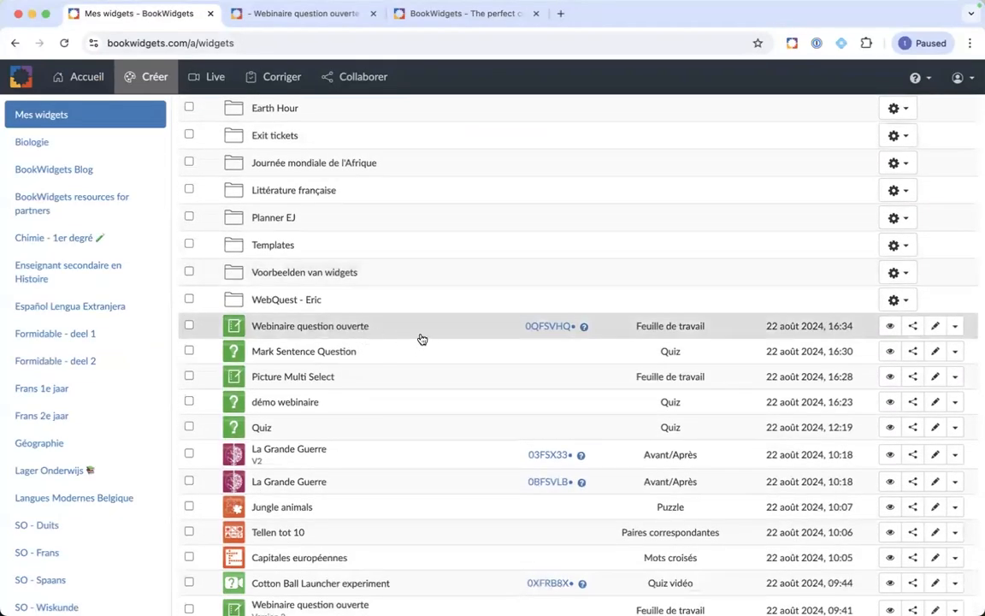
pyautogui.scroll(-4, 421, 340)
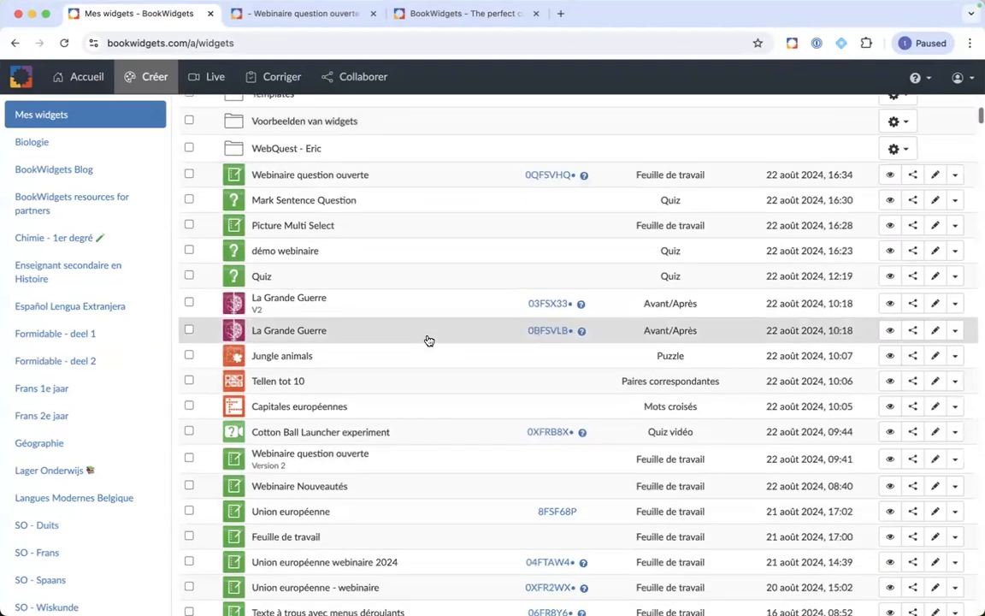
pyautogui.scroll(-2, 428, 341)
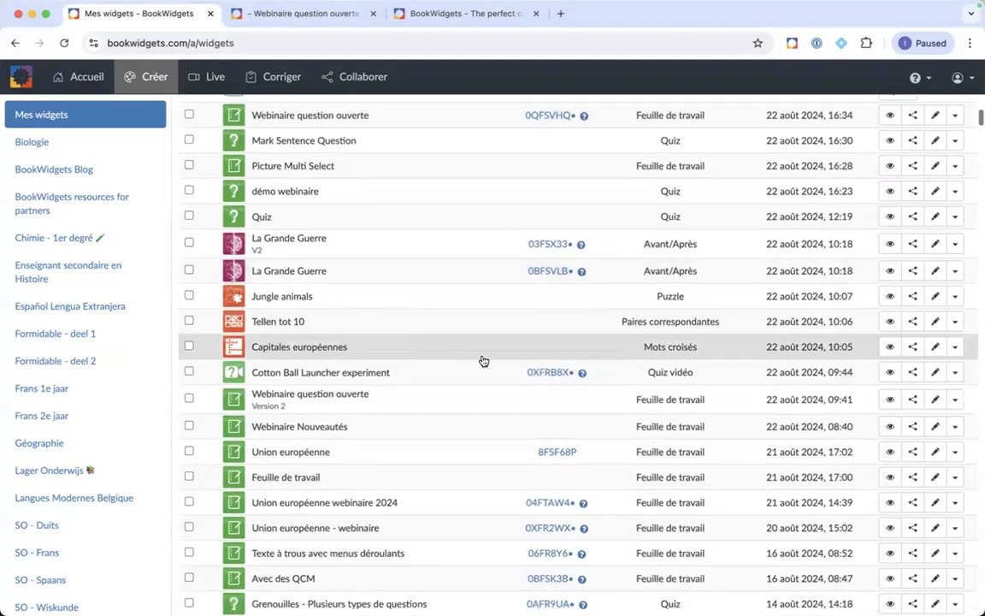
pyautogui.click(935, 373)
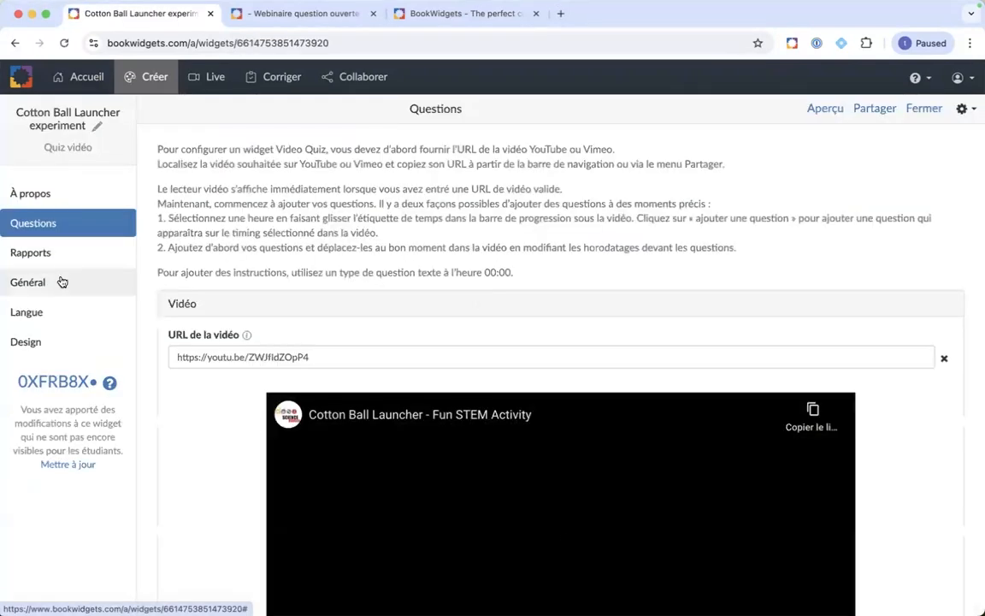
pyautogui.click(60, 282)
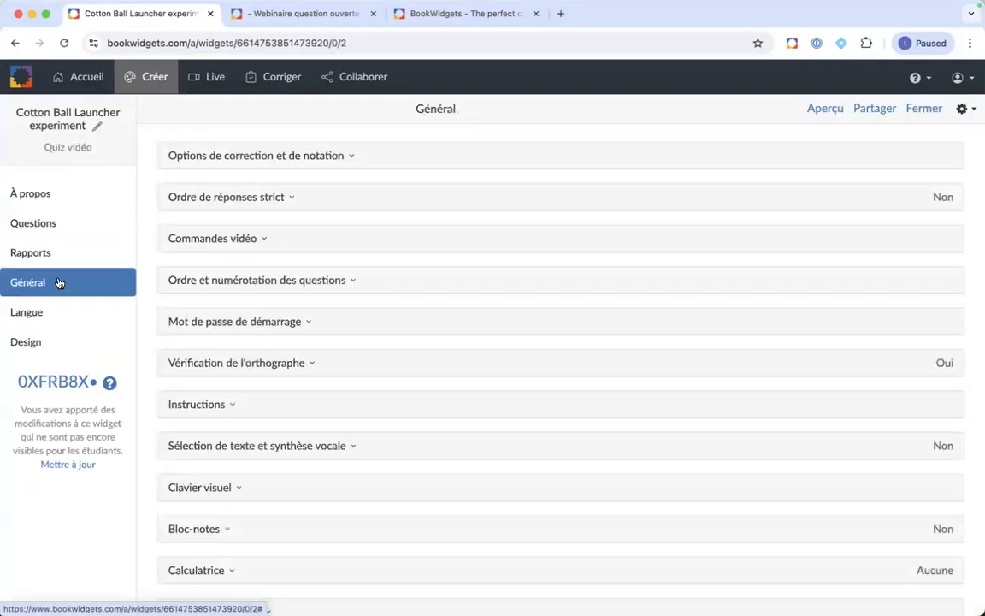
pyautogui.click(284, 242)
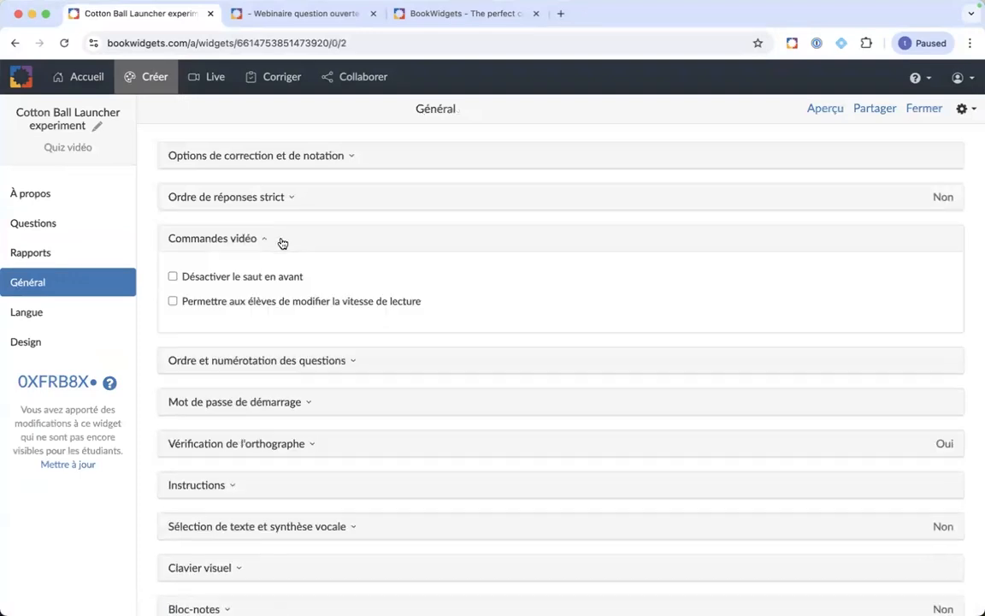
# Step: Allow students to change playback speed, and check the 1.00x speed menu in the student preview
pyautogui.click(171, 302)
pyautogui.click(836, 109)
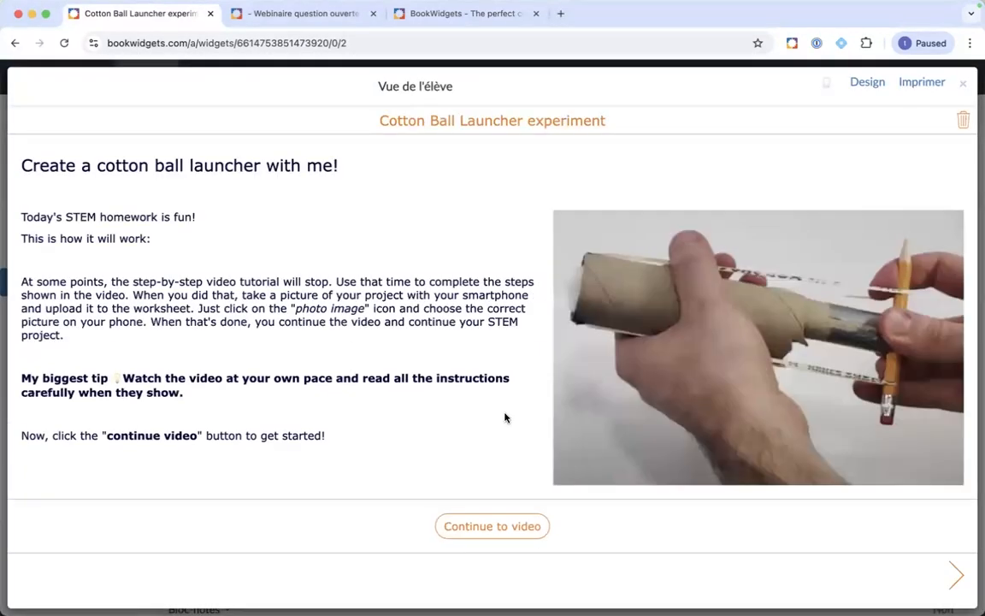
pyautogui.click(476, 523)
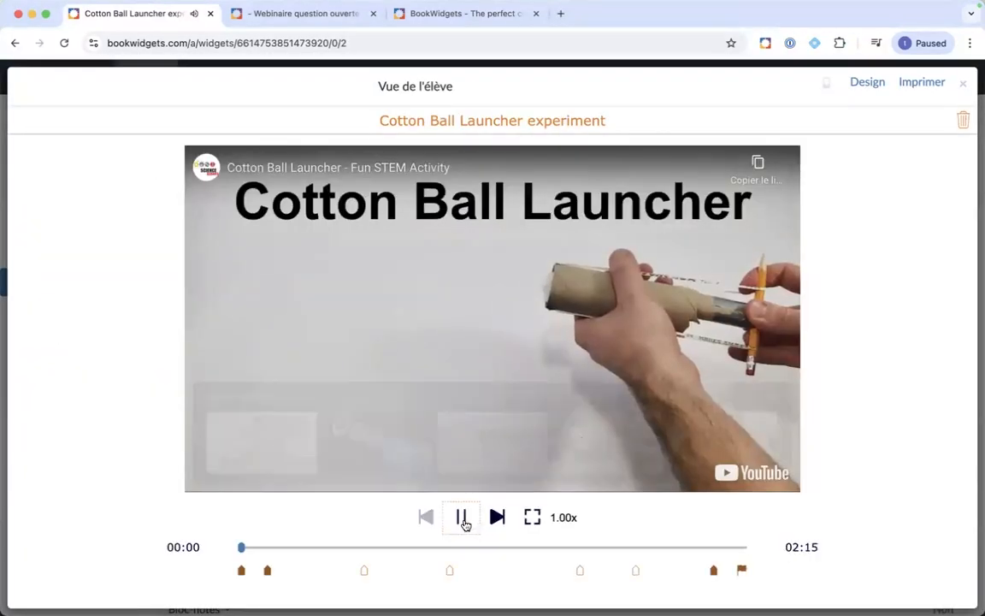
pyautogui.click(464, 519)
pyautogui.click(771, 400)
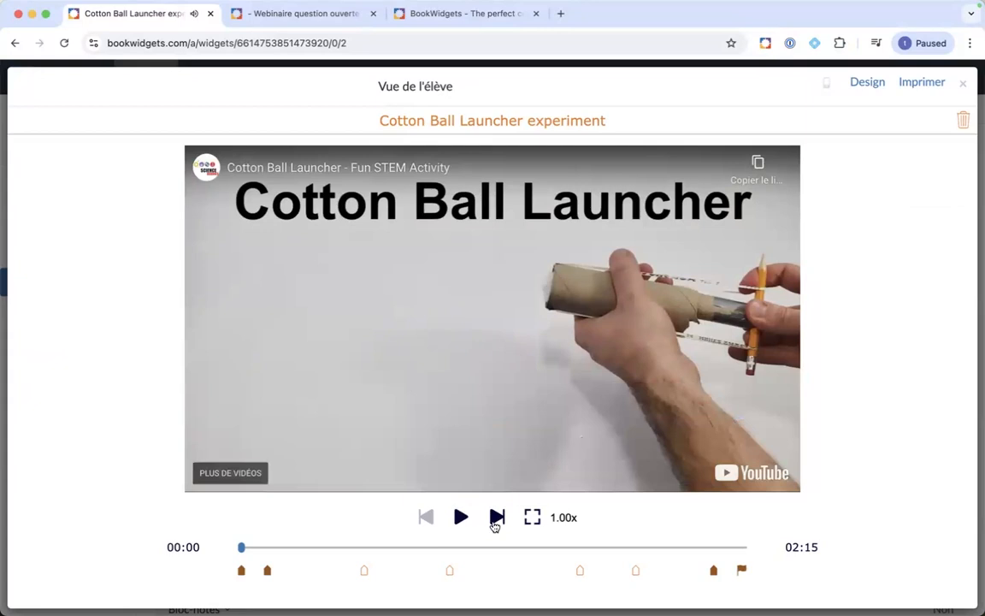
pyautogui.click(564, 517)
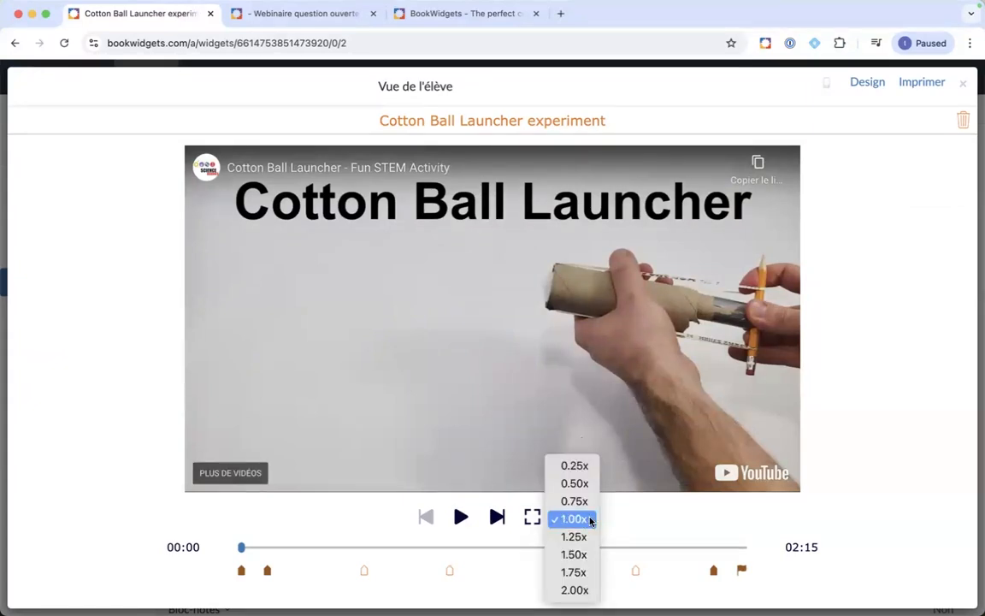
pyautogui.click(627, 523)
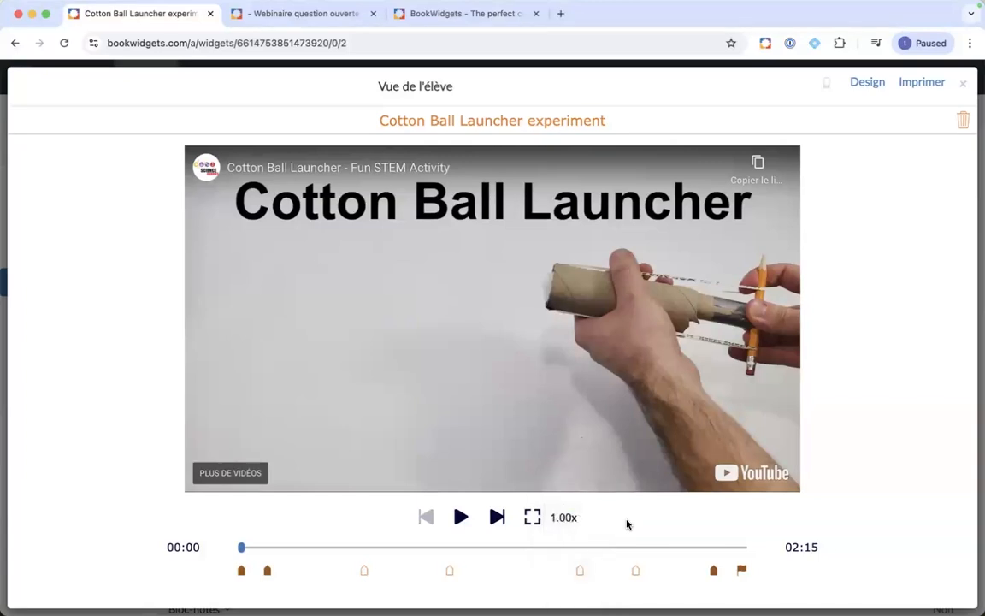
pyautogui.click(963, 84)
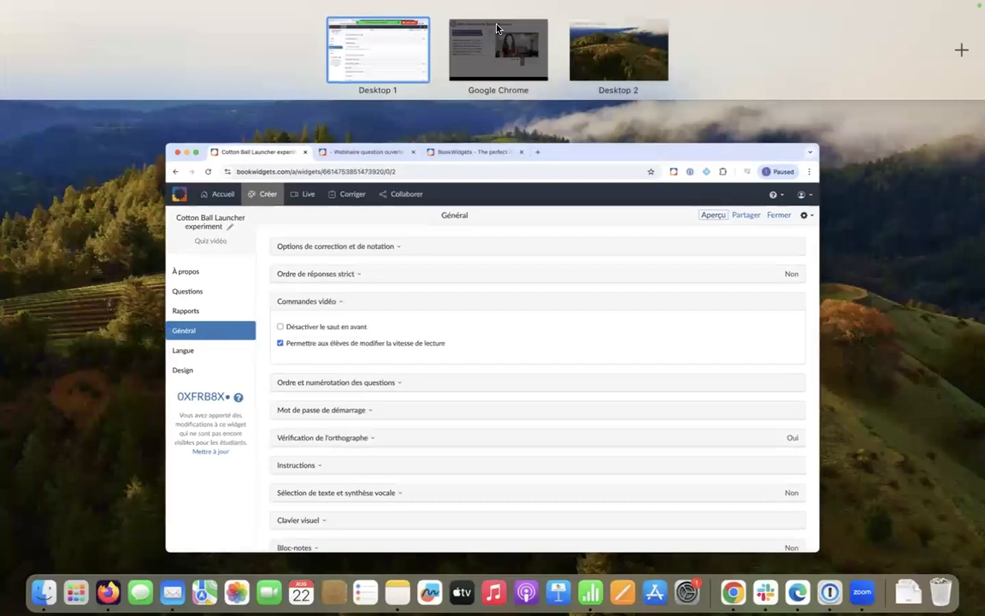
# Step: Show slide 17 on the WebQuest About tab's list of referenced widgets
pyautogui.click(497, 28)
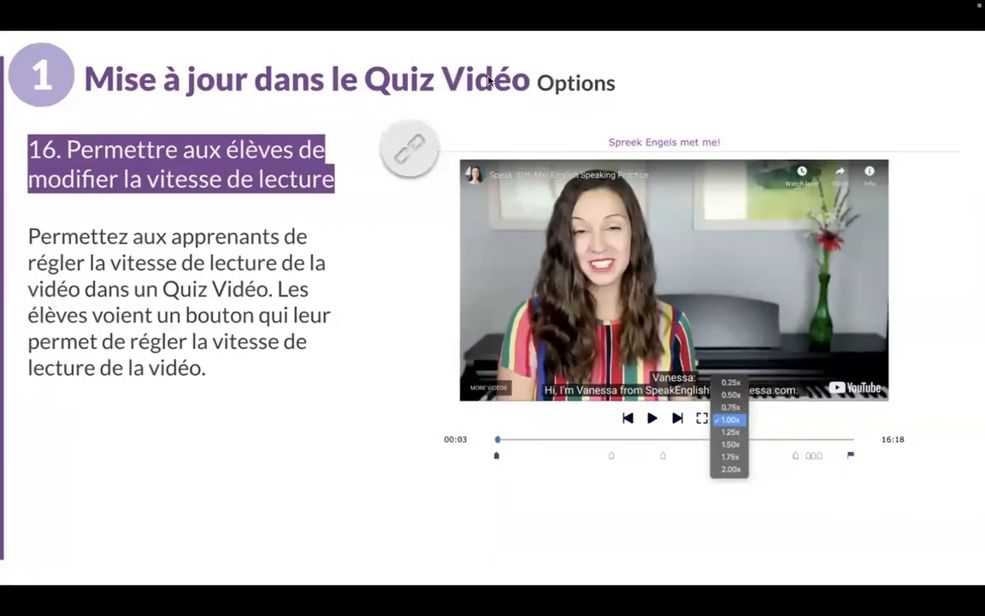
pyautogui.press('Right')
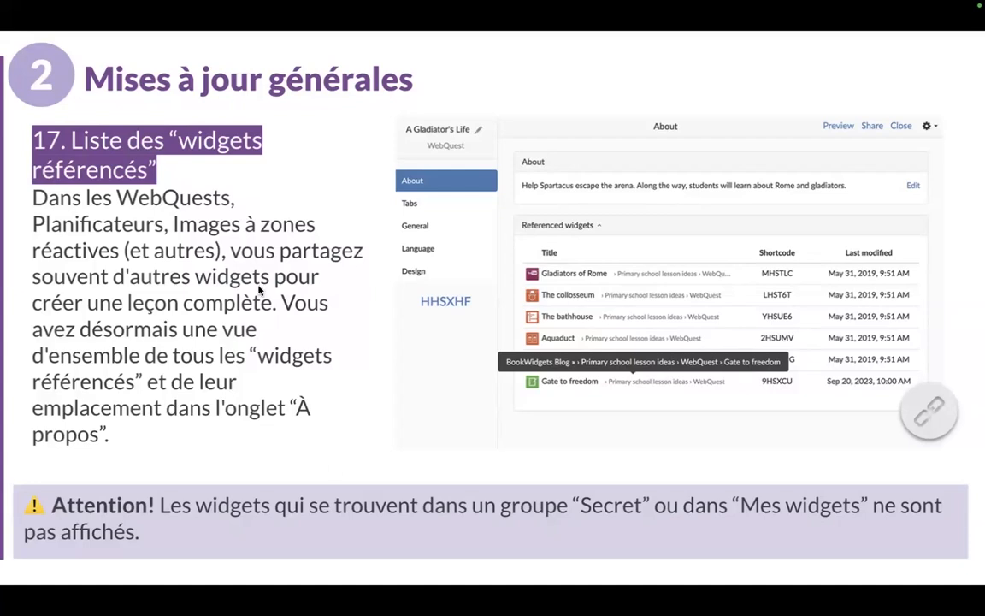
# Step: Exit the full-screen slide to the Mission Control overview of desktops
pyautogui.hotkey('ctrl', 'Up')
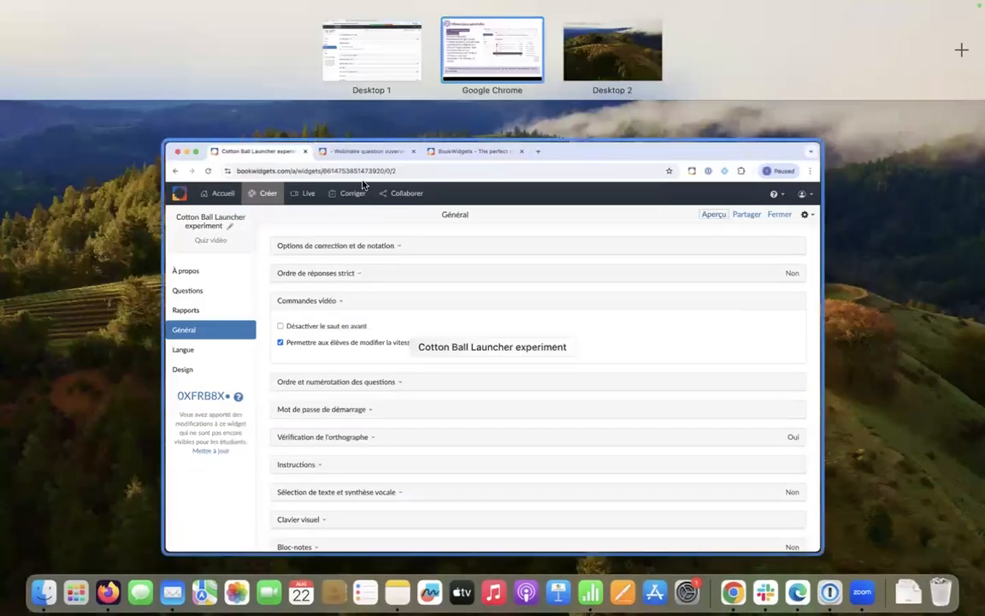
# Step: Back in BookWidgets, open the 'WebQuest - Eric' folder from the full widget list
pyautogui.click(358, 72)
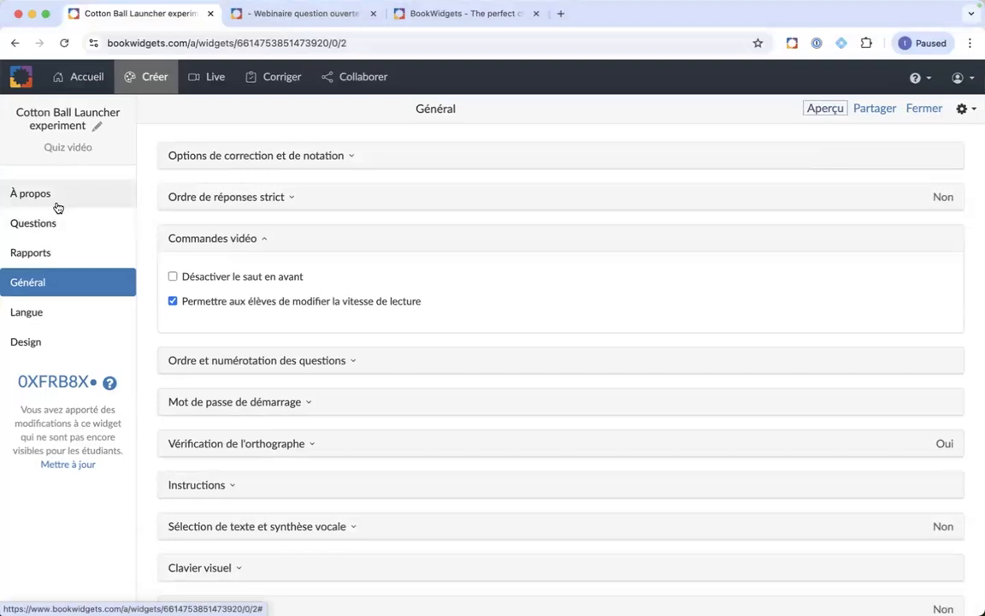
pyautogui.click(77, 79)
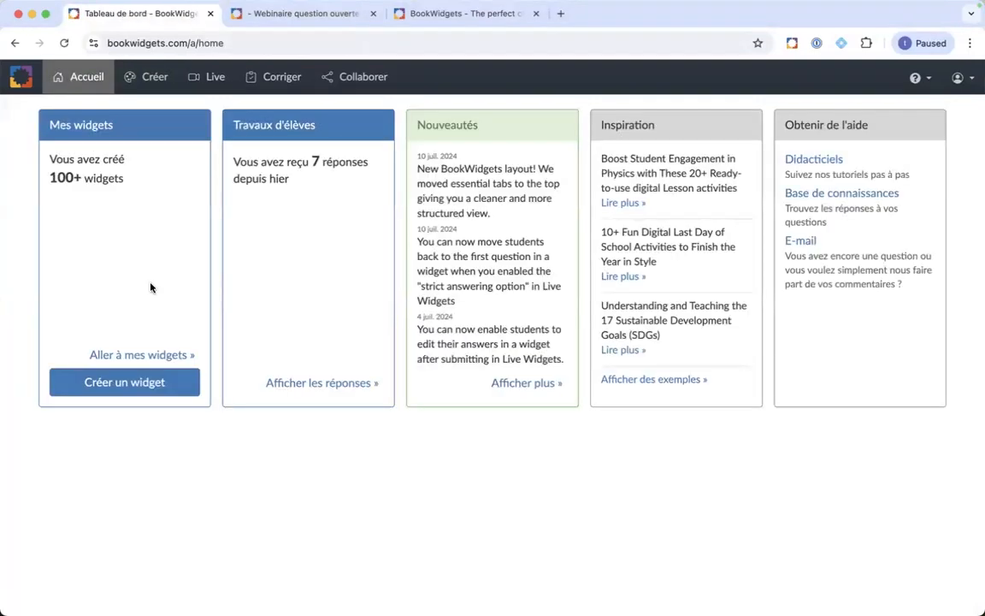
pyautogui.click(138, 354)
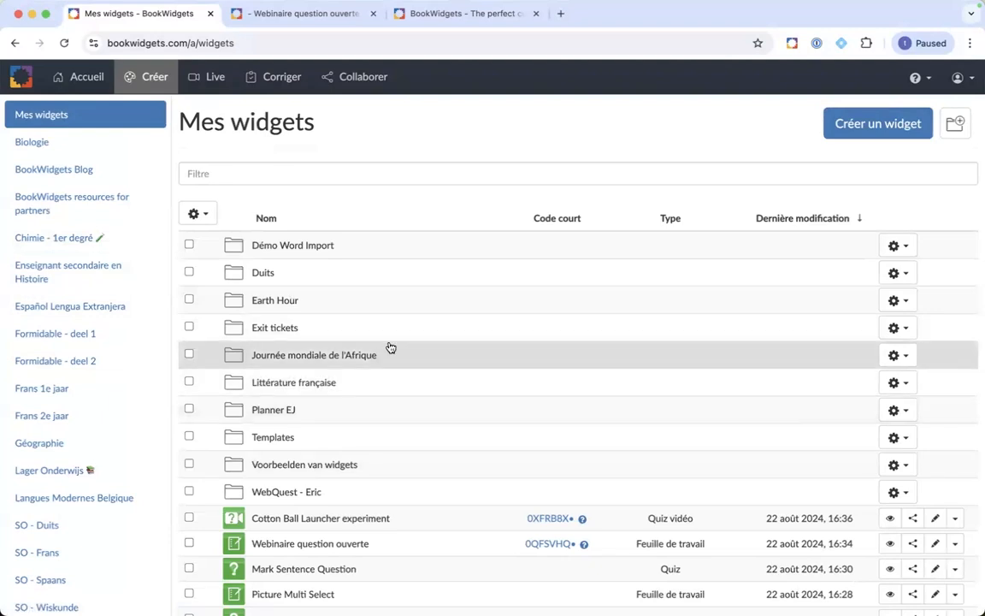
pyautogui.scroll(-3, 390, 347)
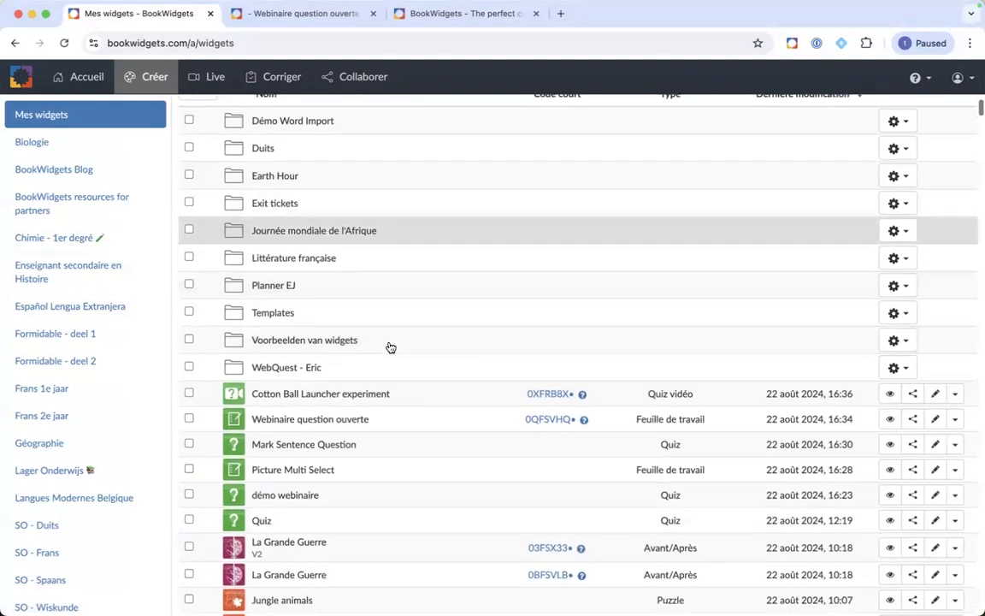
pyautogui.scroll(-1, 390, 348)
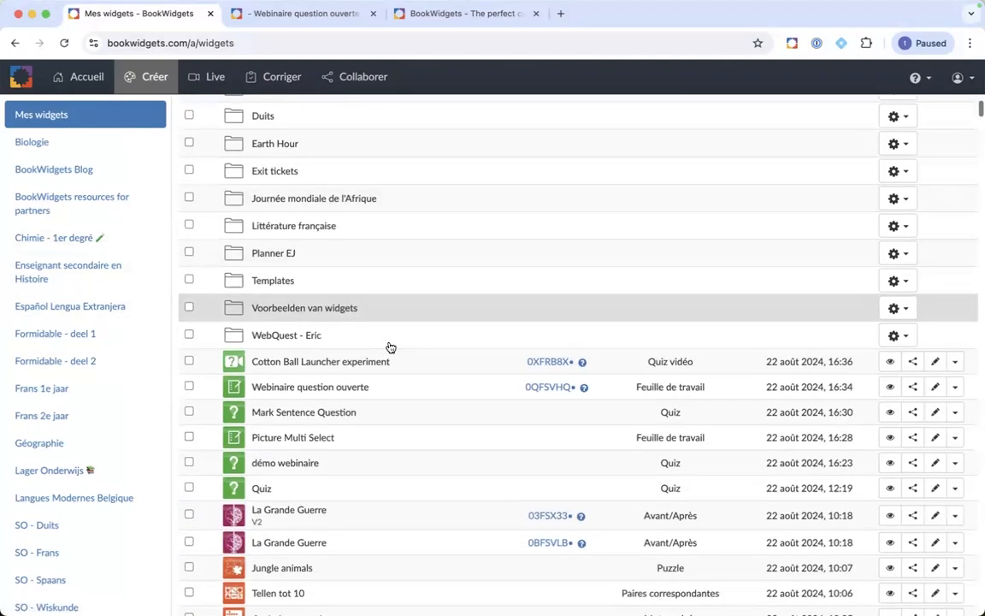
pyautogui.scroll(-1, 390, 347)
pyautogui.scroll(1, 390, 347)
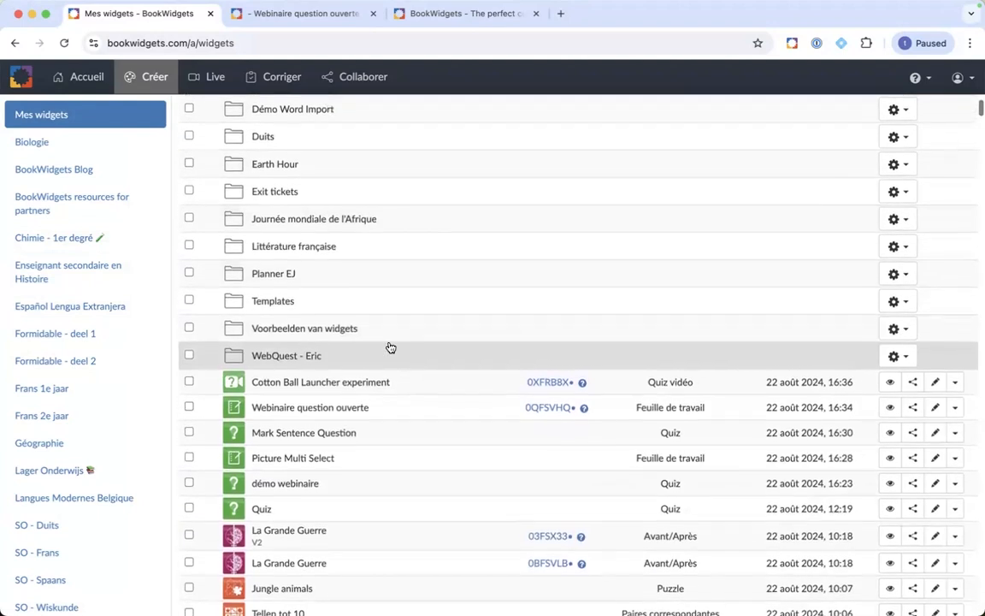
pyautogui.click(358, 352)
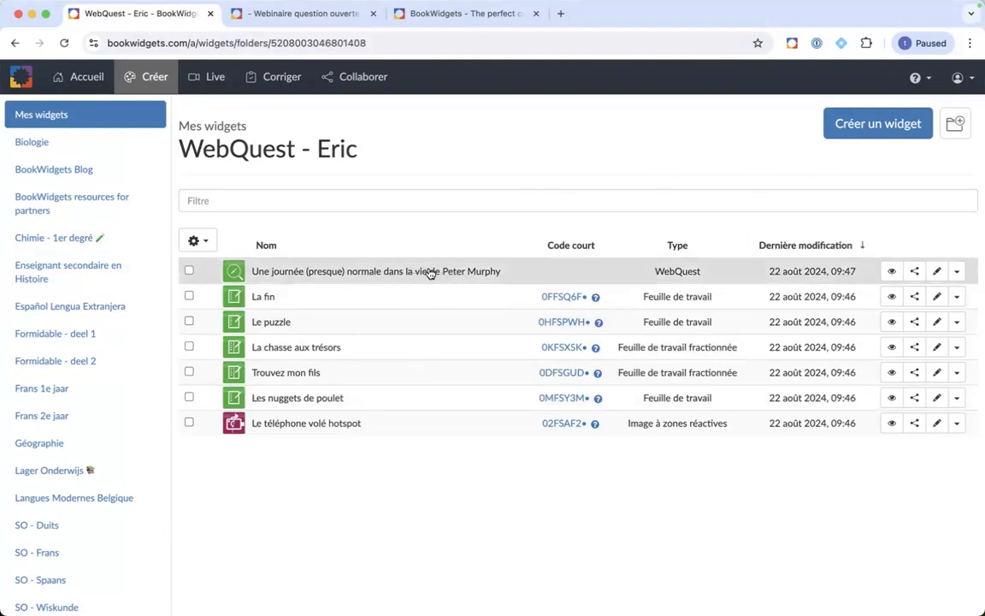
pyautogui.click(936, 272)
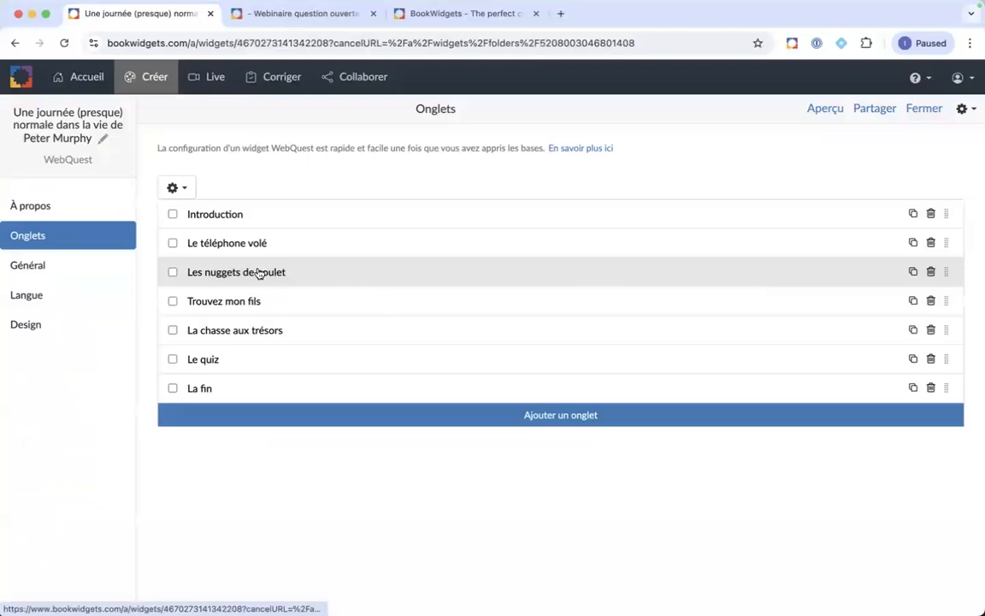
pyautogui.click(46, 208)
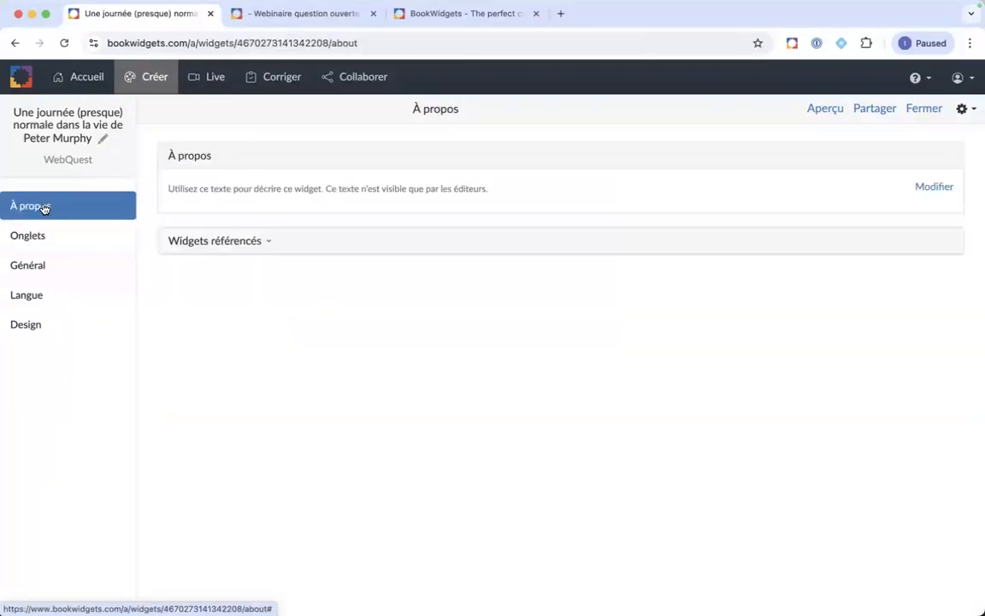
pyautogui.click(275, 244)
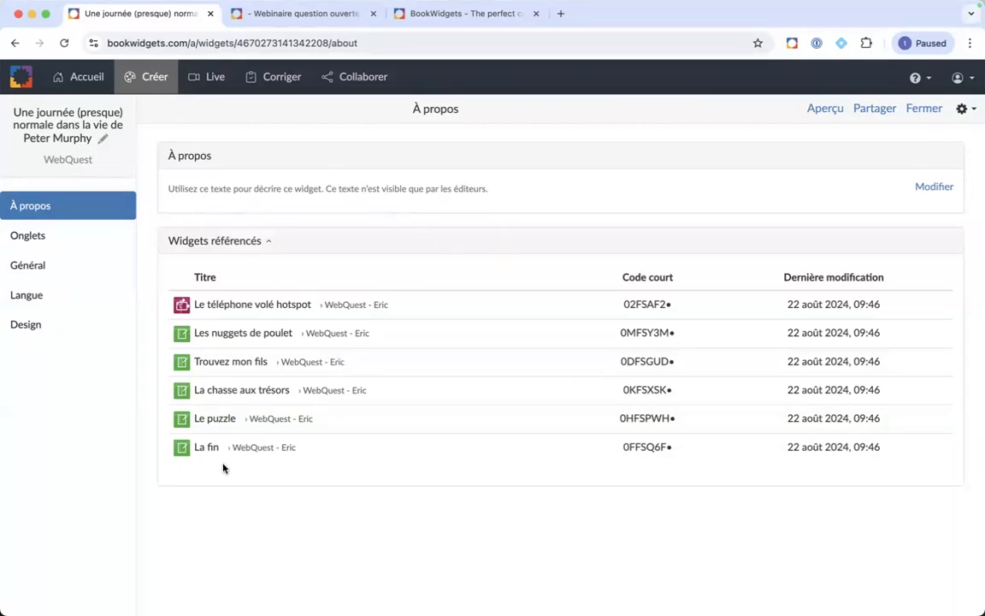
pyautogui.click(236, 242)
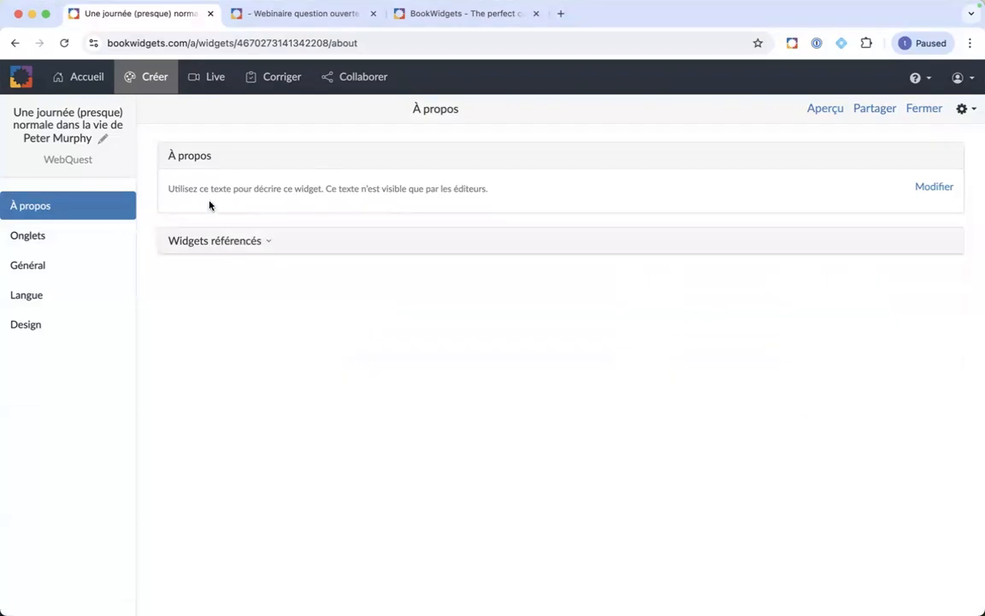
pyautogui.click(916, 111)
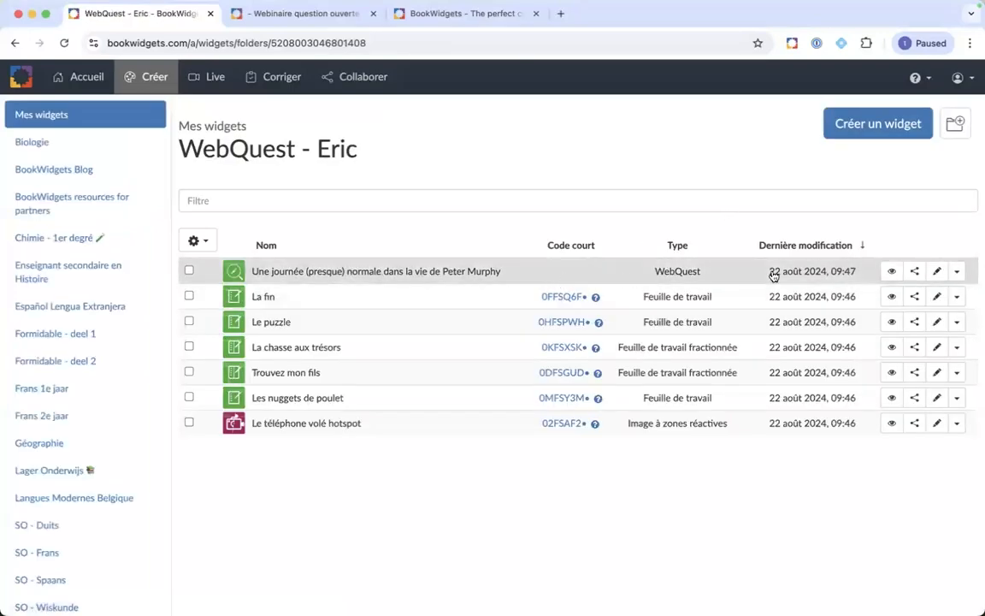
# Step: Duplicate the WebQuest into DiWeF > 2021 7. Rassembler tous ces éléments > WebQuest Eric
pyautogui.click(957, 272)
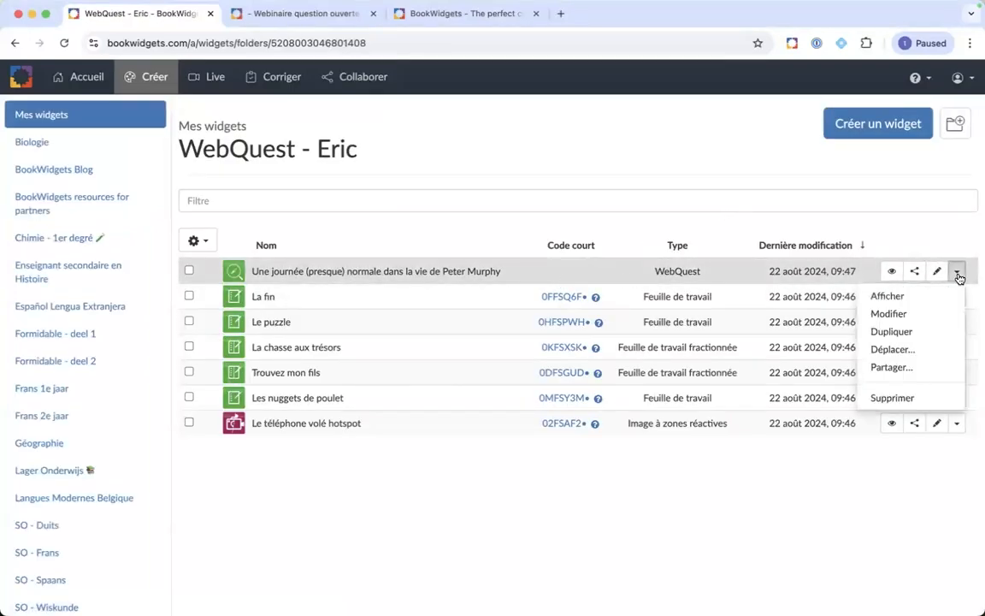
pyautogui.click(891, 331)
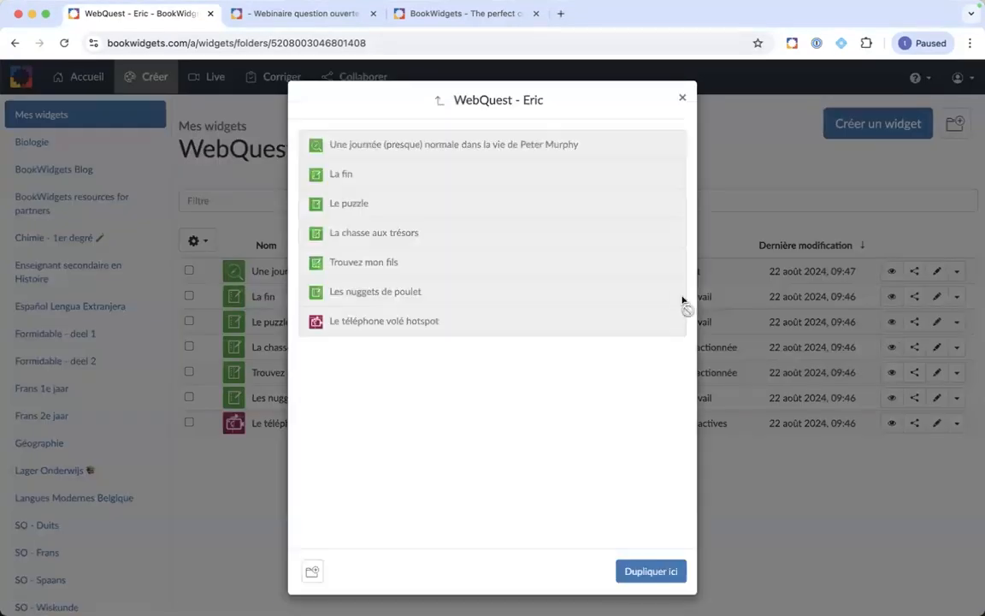
pyautogui.click(440, 101)
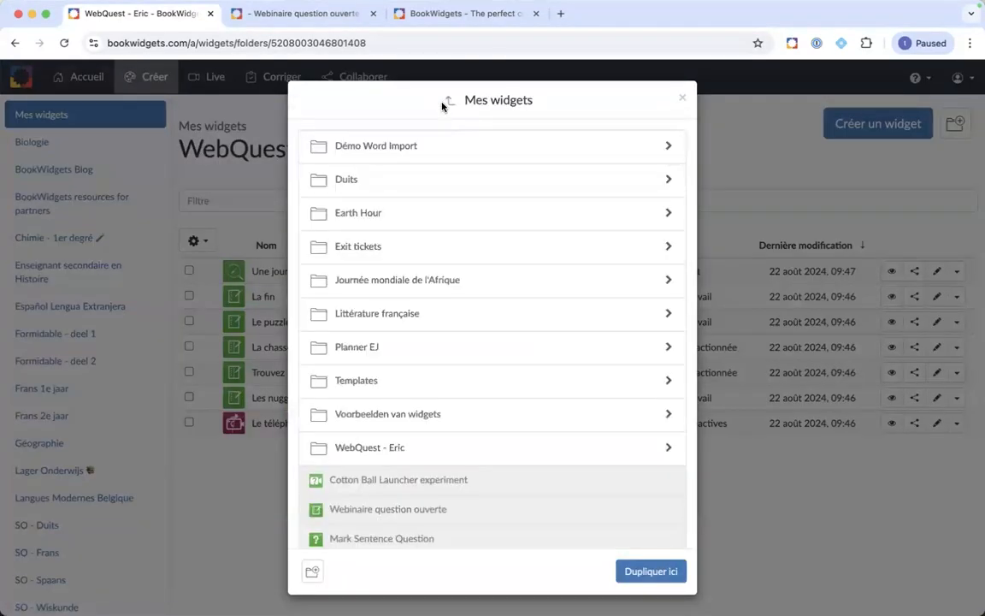
pyautogui.click(449, 101)
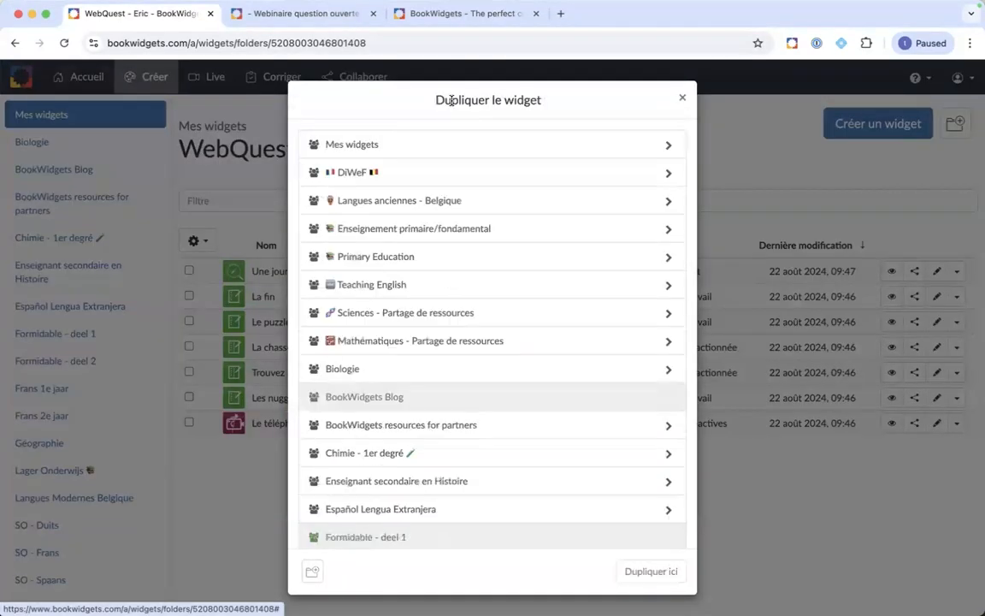
pyautogui.click(418, 179)
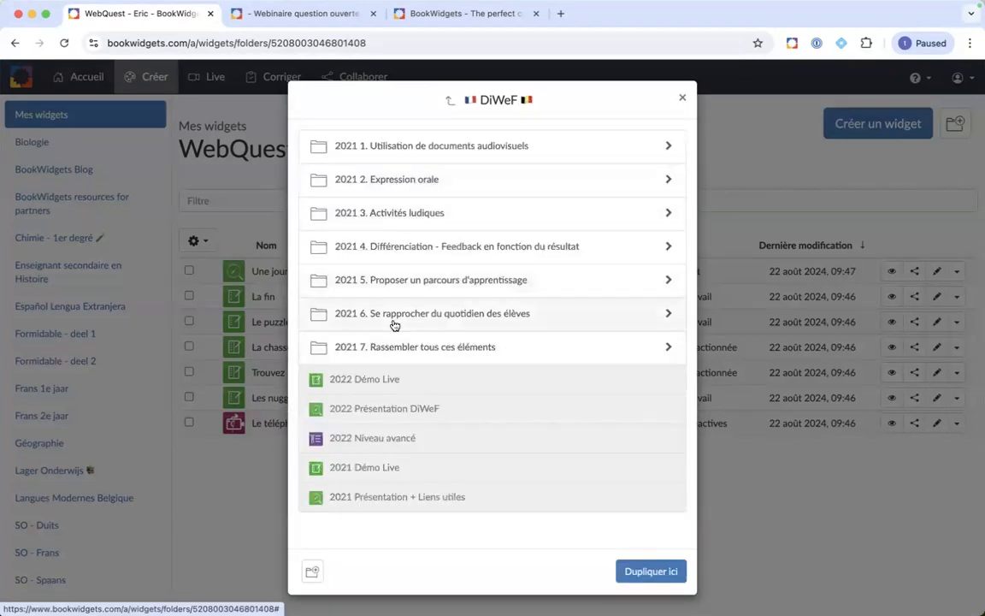
pyautogui.click(398, 347)
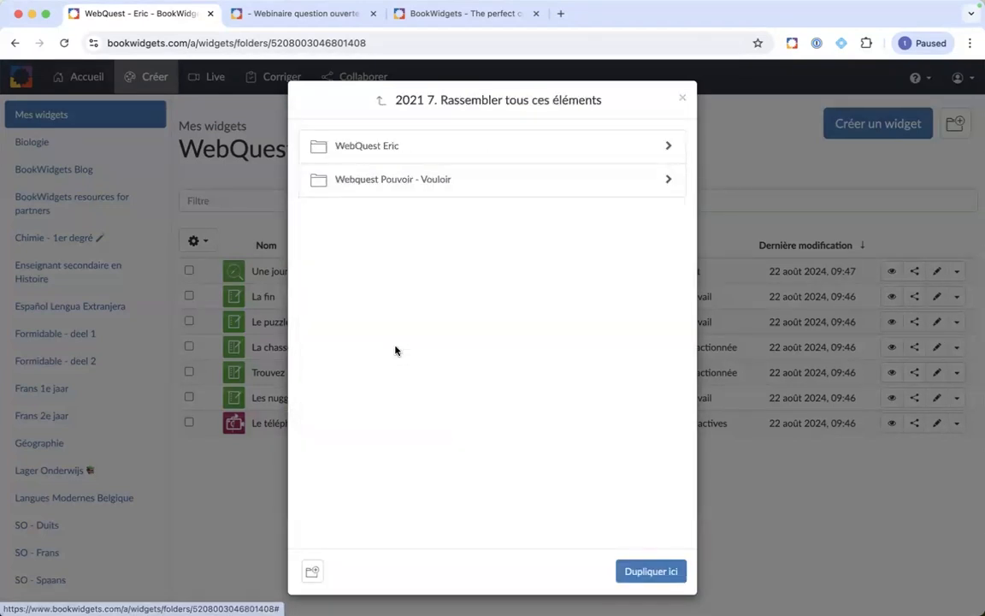
pyautogui.click(405, 147)
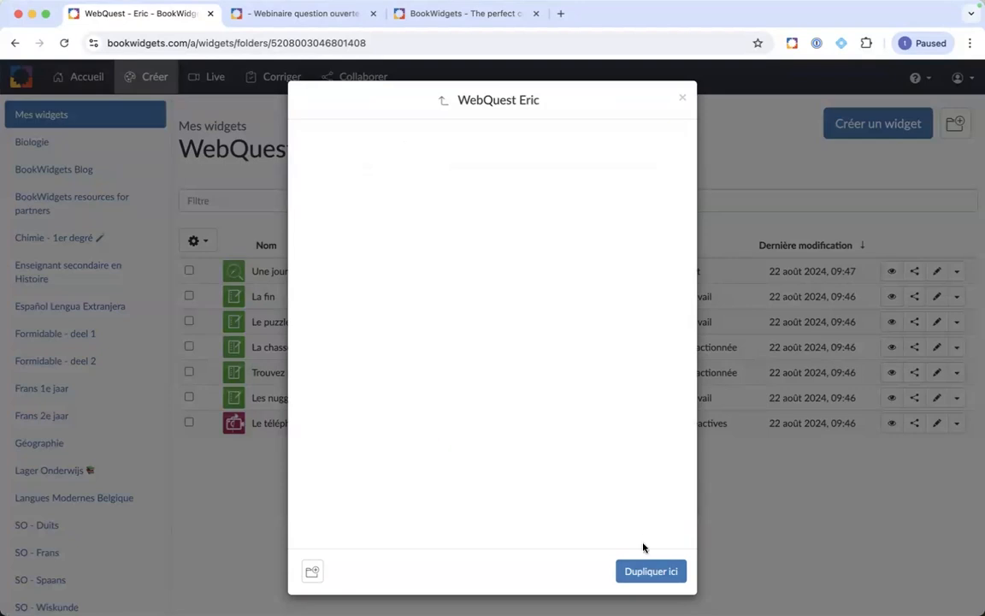
pyautogui.click(640, 579)
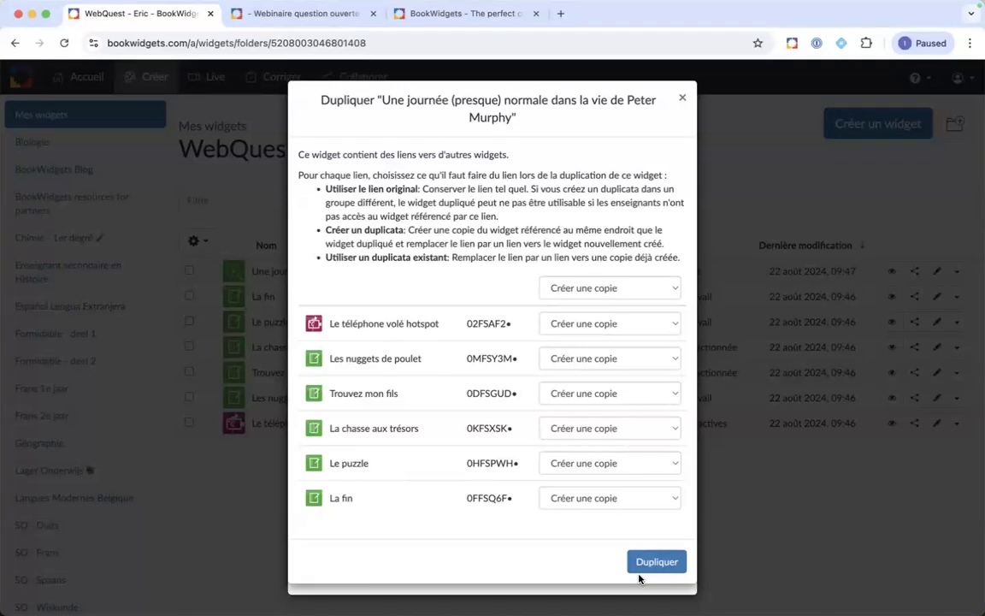
# Step: Keep 'Créer une copie' for the linked widgets and confirm with Dupliquer
pyautogui.click(674, 288)
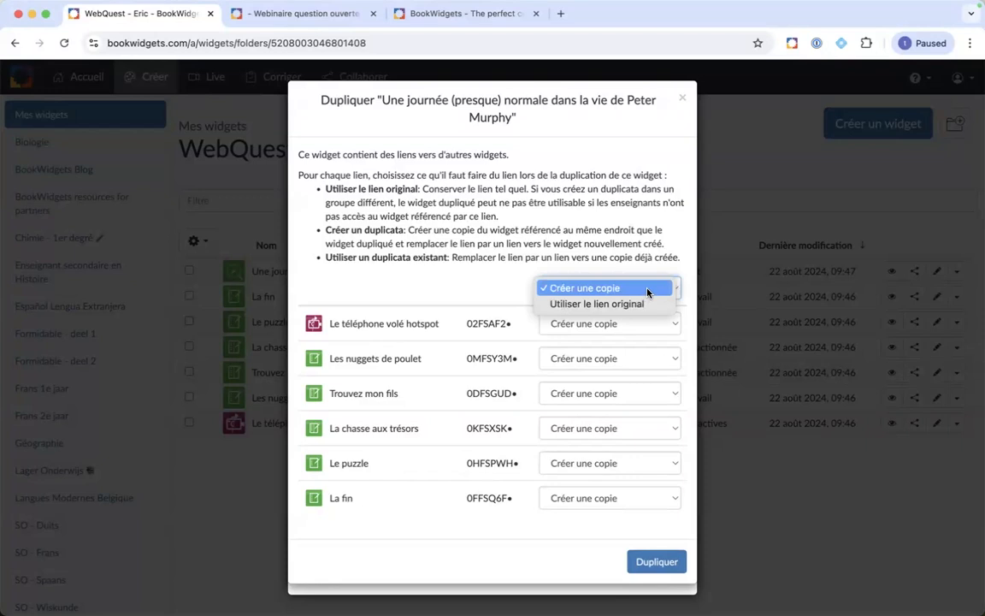
pyautogui.click(648, 291)
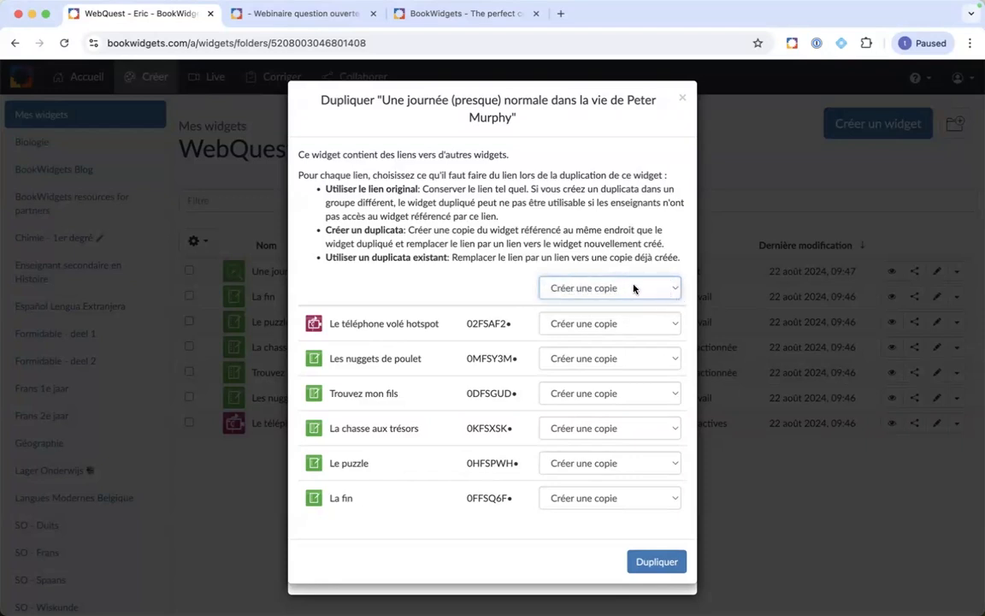
pyautogui.click(633, 288)
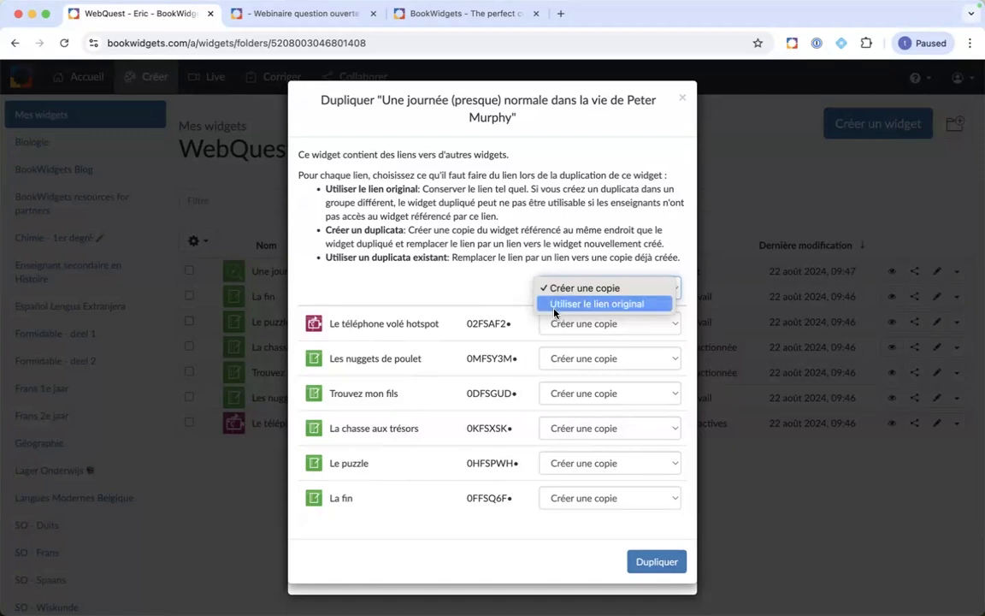
pyautogui.click(516, 304)
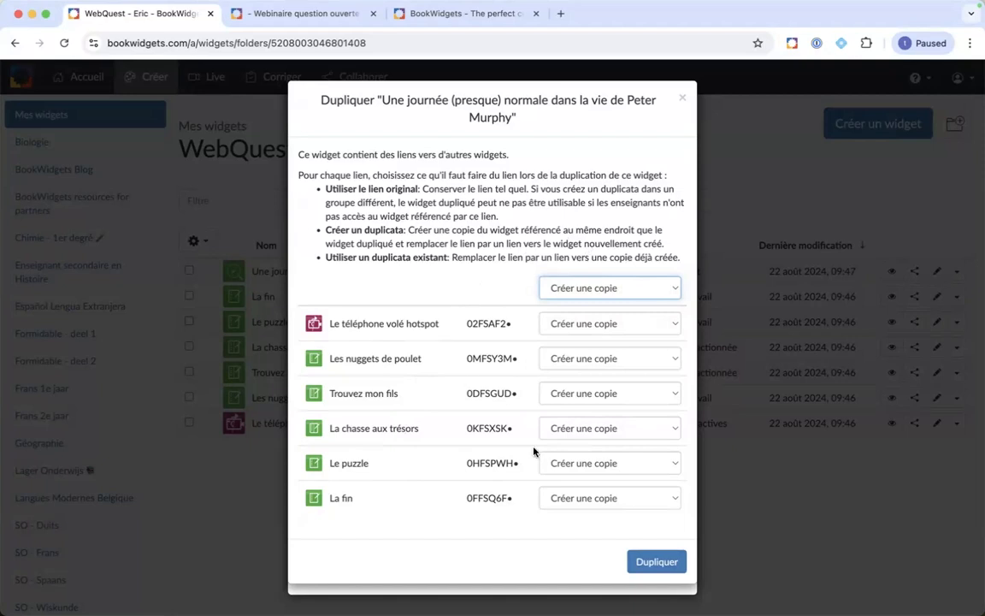
pyautogui.click(655, 561)
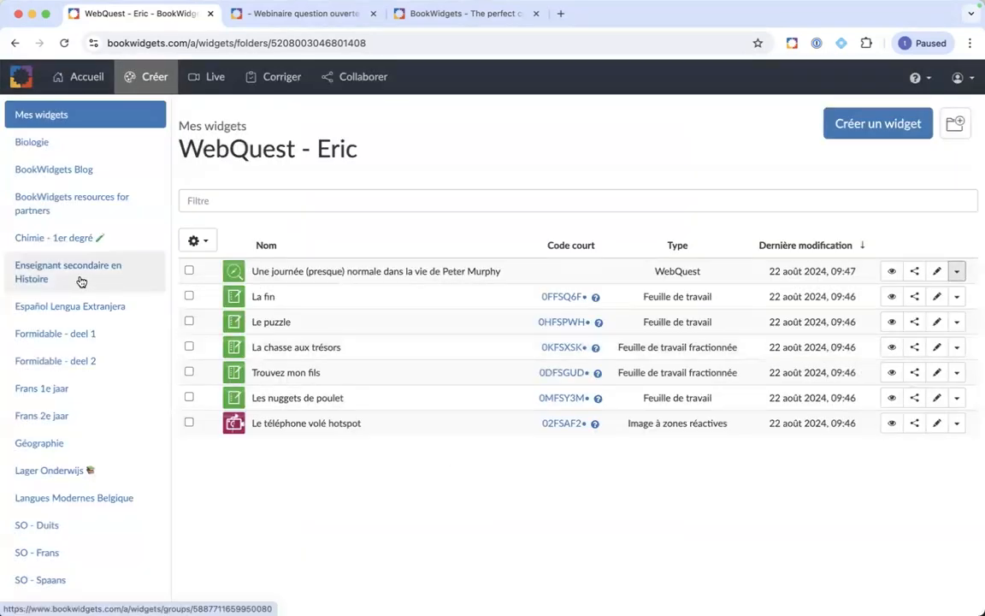
# Step: Open DiWeF > 2021 7. Rassembler tous ces éléments > WebQuest Eric to see the seven duplicated widgets
pyautogui.scroll(-2, 81, 281)
pyautogui.scroll(2, 81, 281)
pyautogui.scroll(-5, 81, 282)
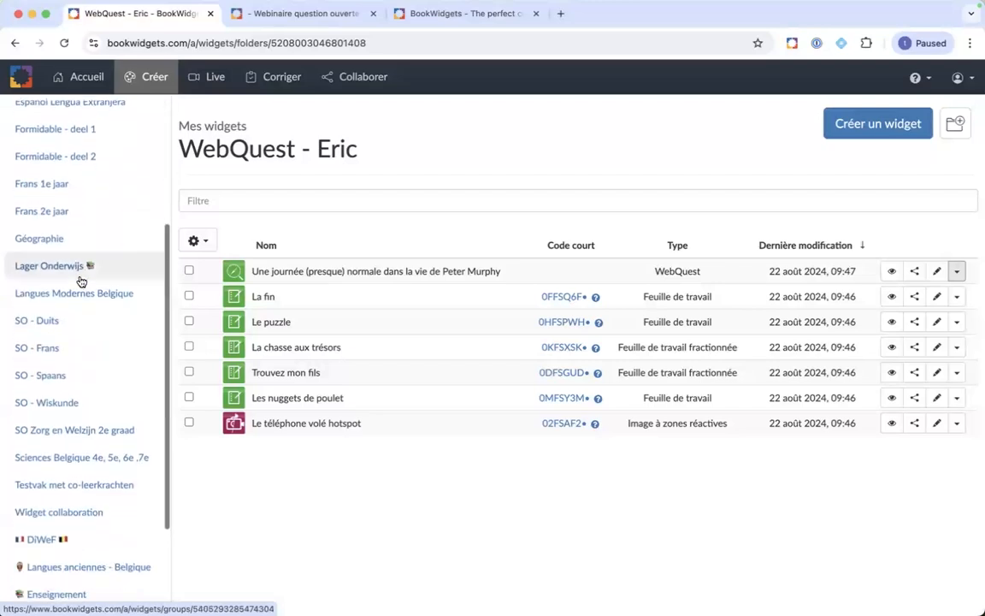
pyautogui.scroll(-3, 81, 281)
pyautogui.click(44, 426)
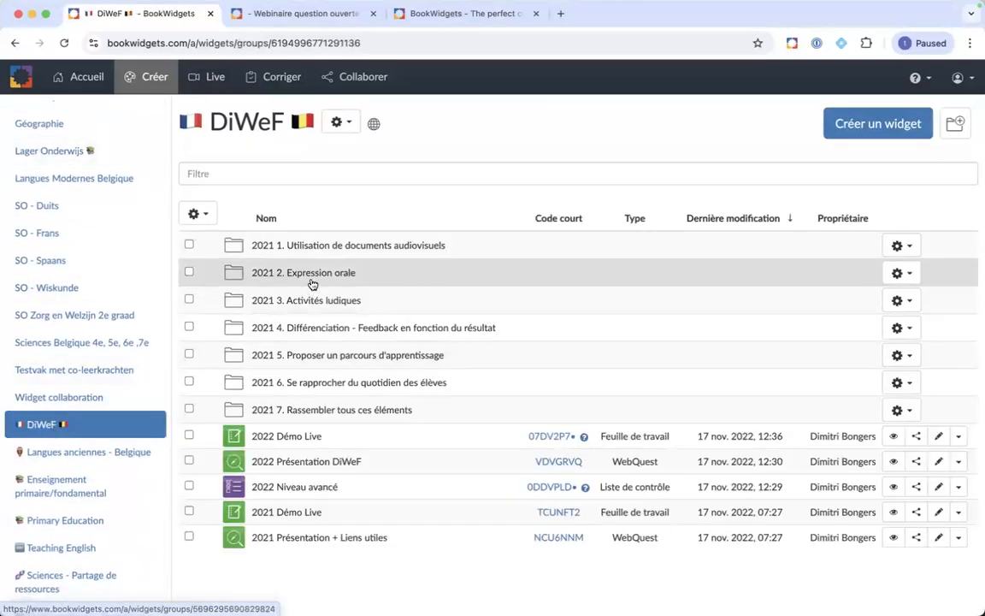
pyautogui.click(317, 418)
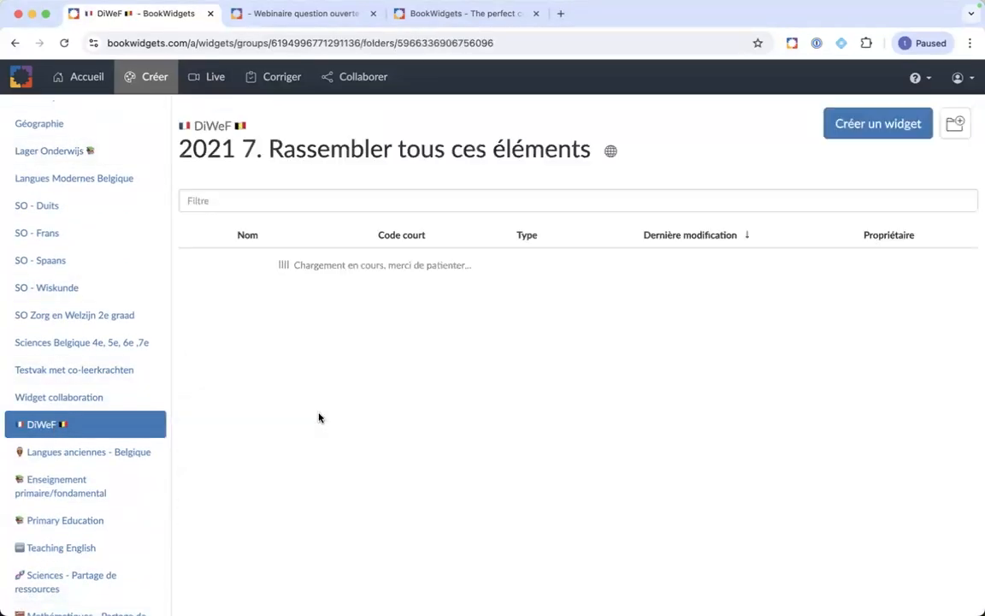
pyautogui.click(320, 278)
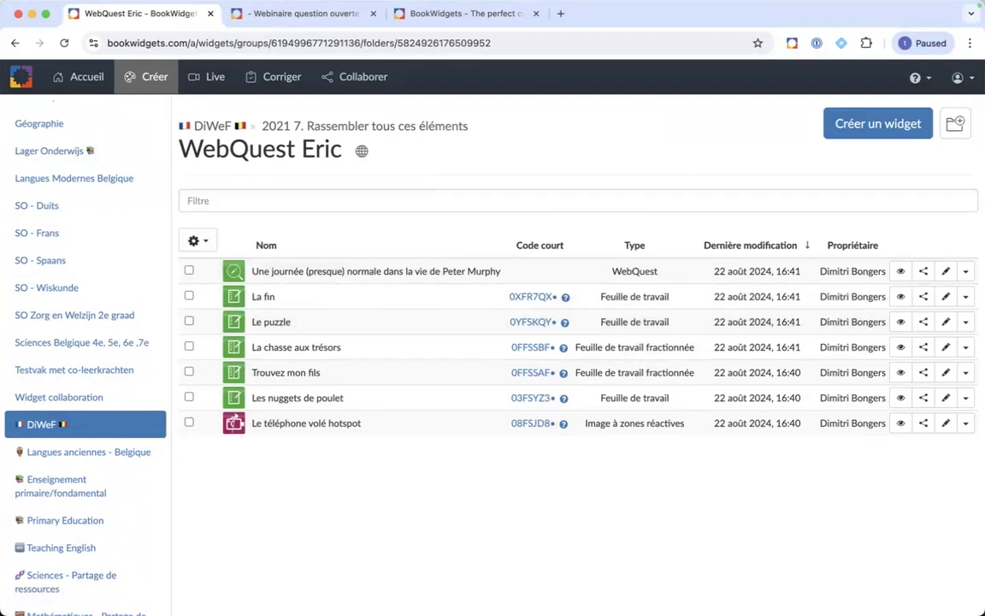
# Step: Preview the duplicated WebQuest, viewing the Le téléphone volé page and the introduction
pyautogui.click(901, 272)
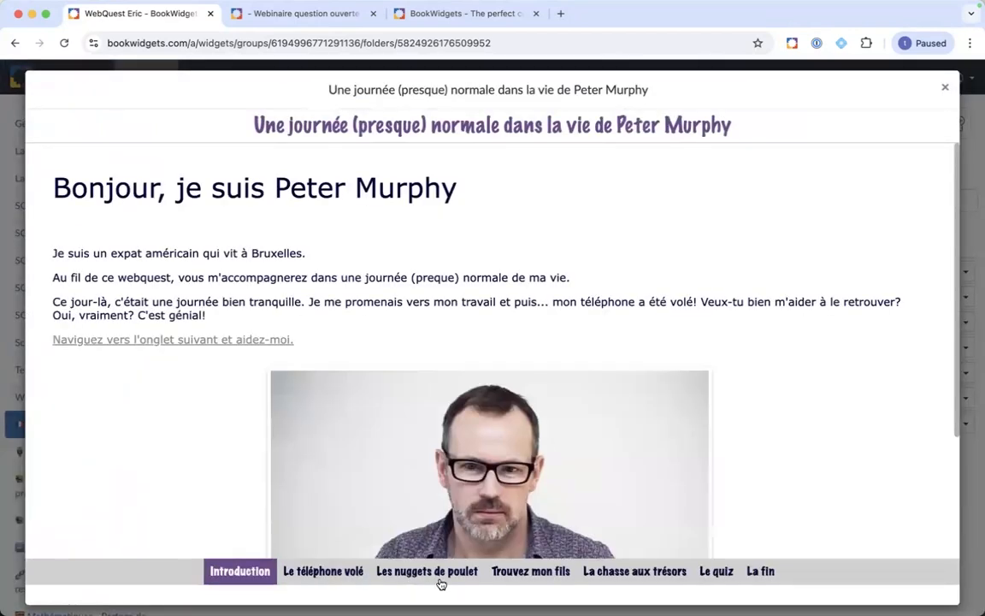
pyautogui.click(326, 572)
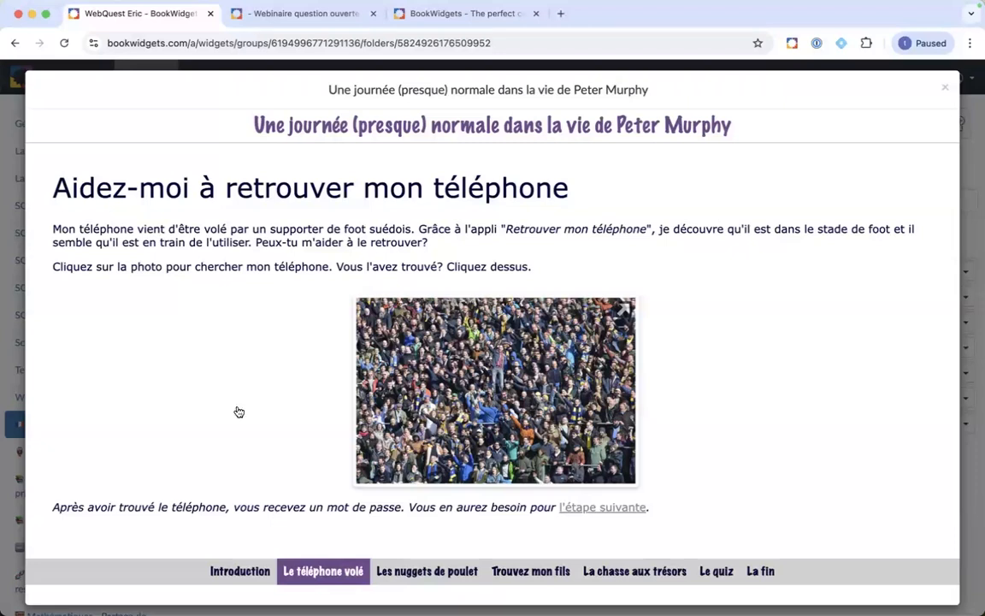
pyautogui.click(233, 580)
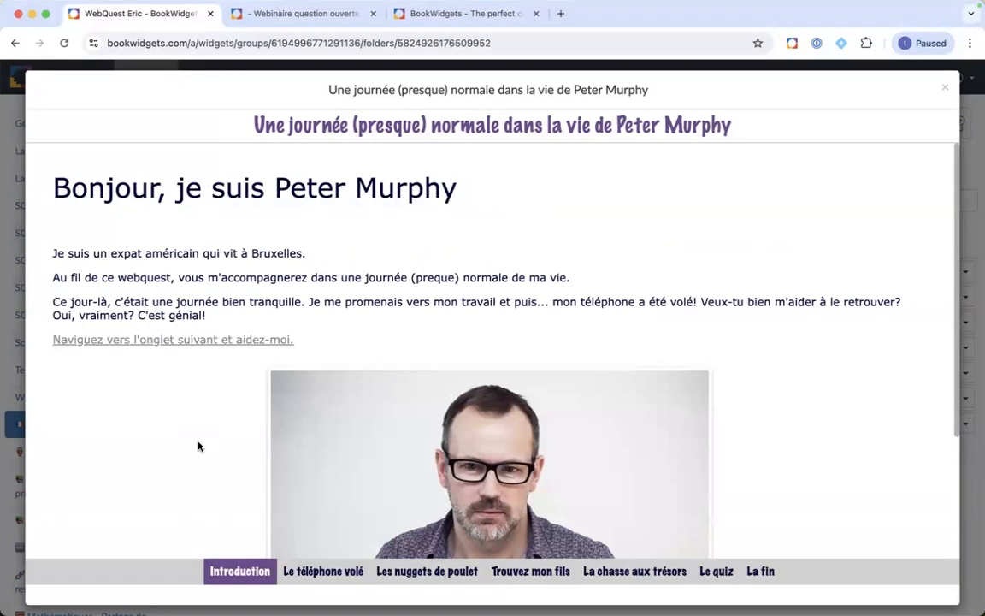
pyautogui.scroll(-3, 193, 407)
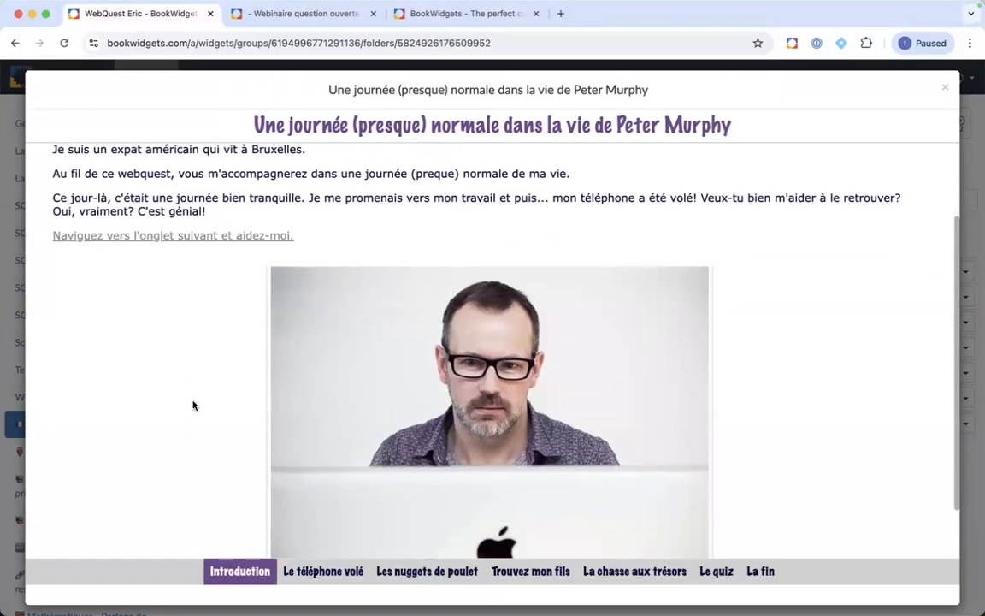
pyautogui.scroll(-1, 194, 406)
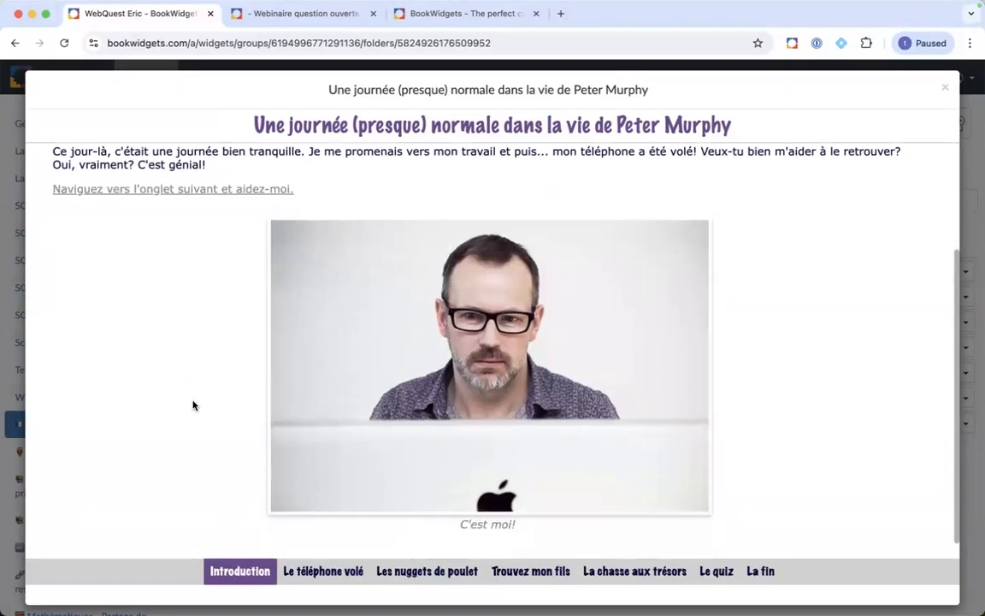
# Step: Close the preview and switch via Mission Control to the desktop showing slide 17
pyautogui.click(946, 89)
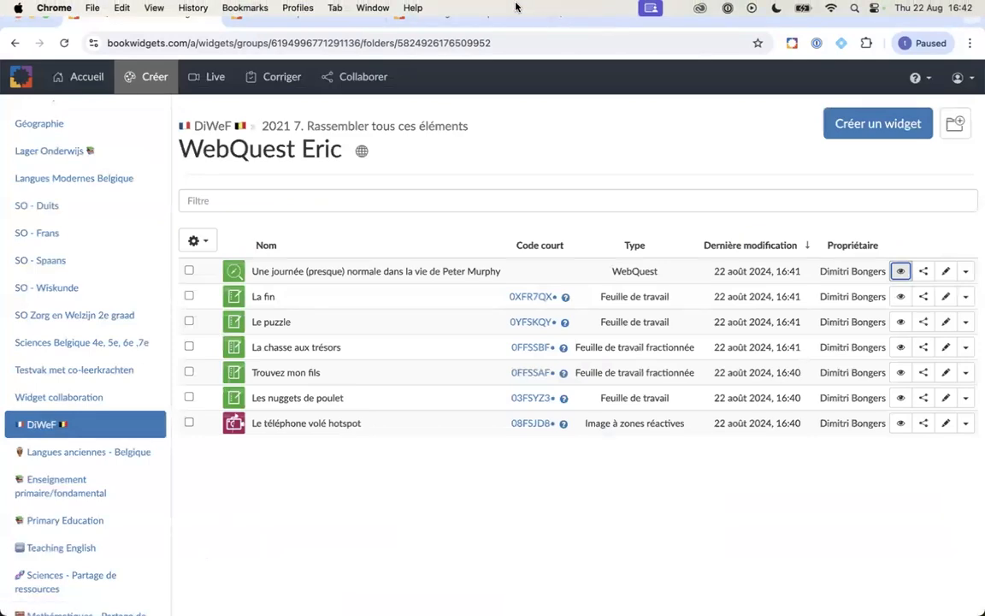
pyautogui.hotkey('ctrl', 'Up')
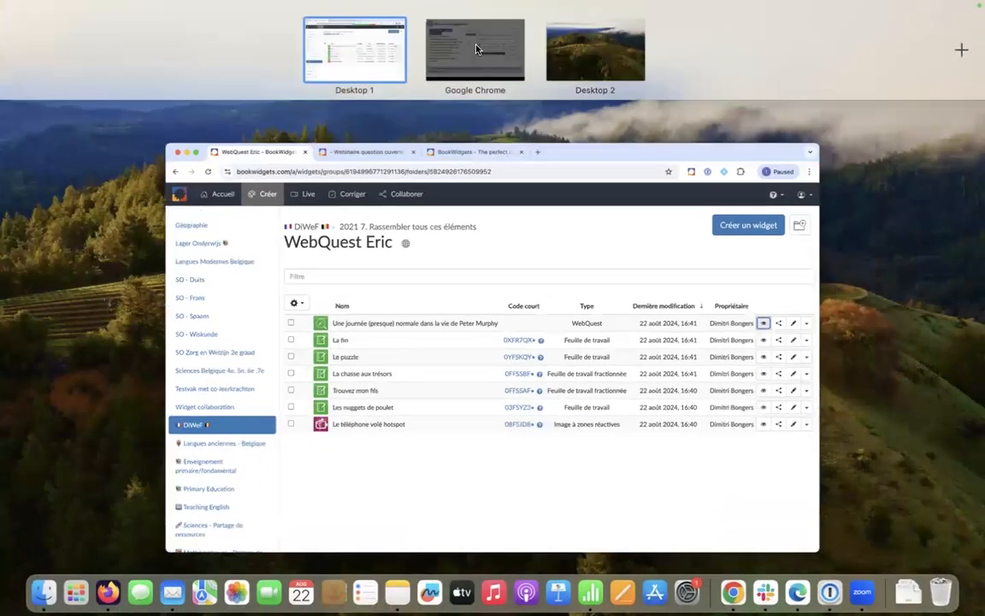
pyautogui.click(419, 47)
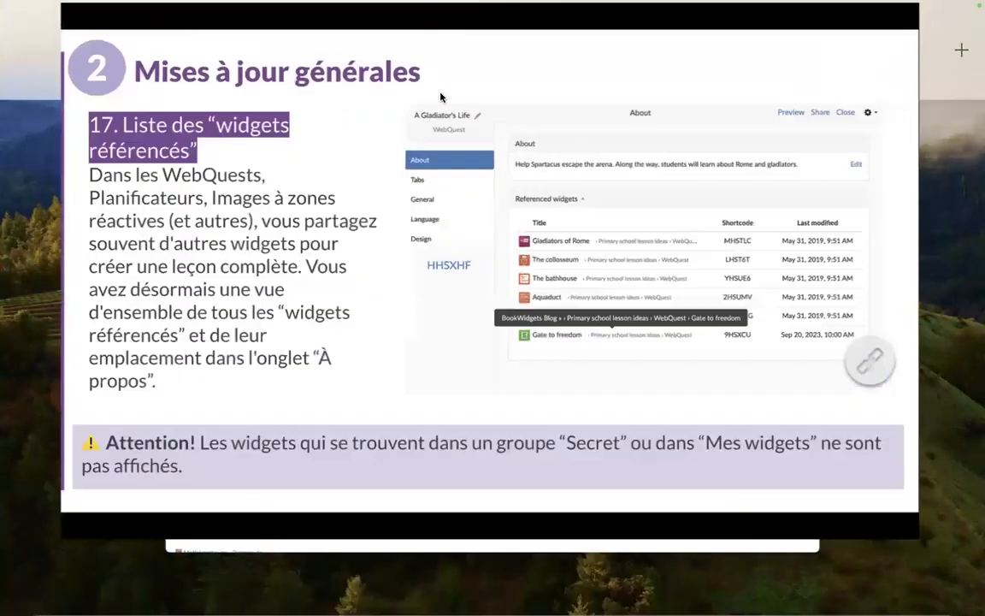
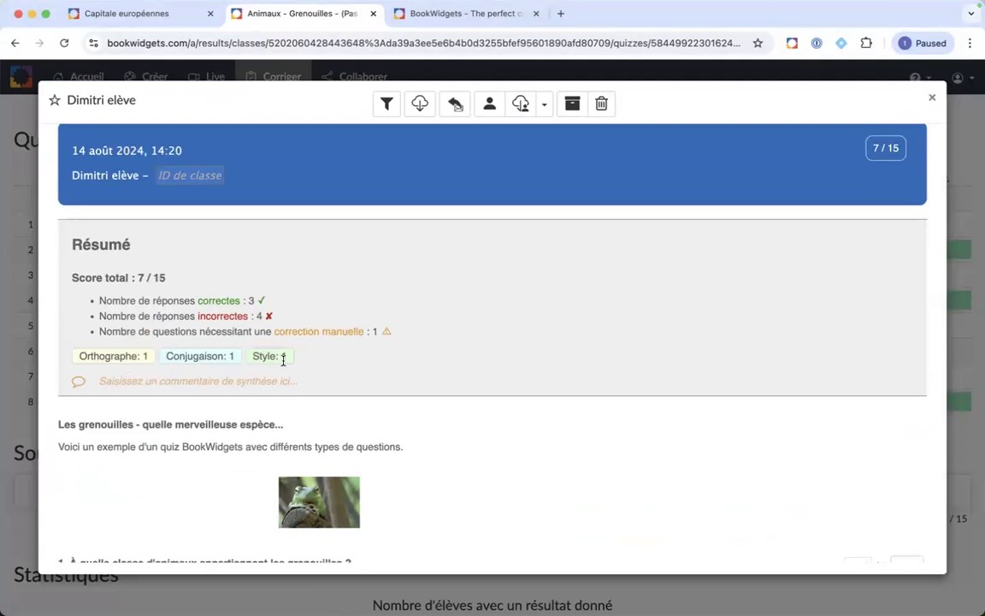
# Step: Highlight 'forêt' in question 3's answer, dismiss the empty comment box, and mark 'foret' for correction
pyautogui.scroll(-10, 284, 359)
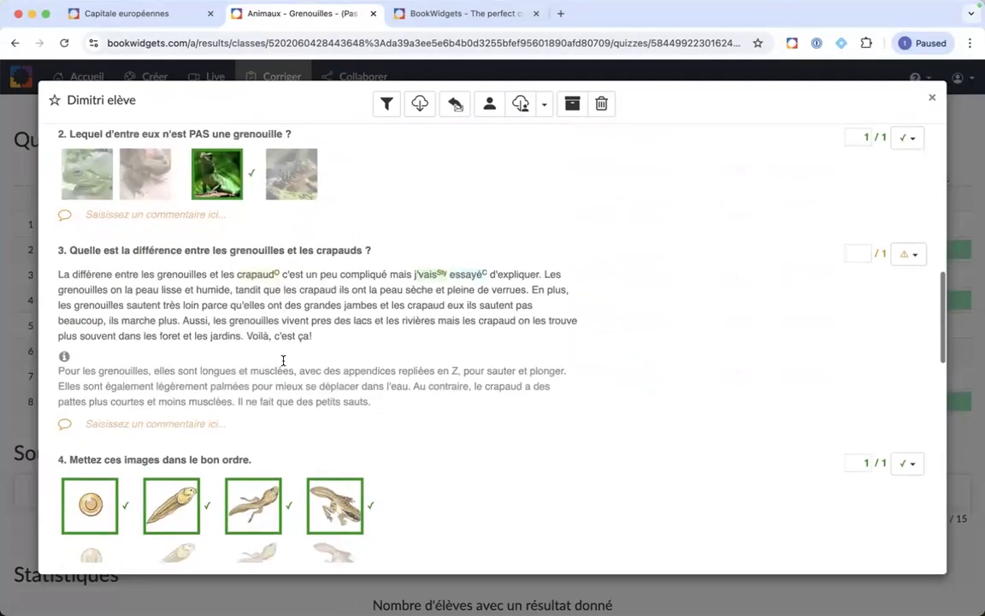
pyautogui.scroll(2, 262, 331)
pyautogui.scroll(5, 261, 331)
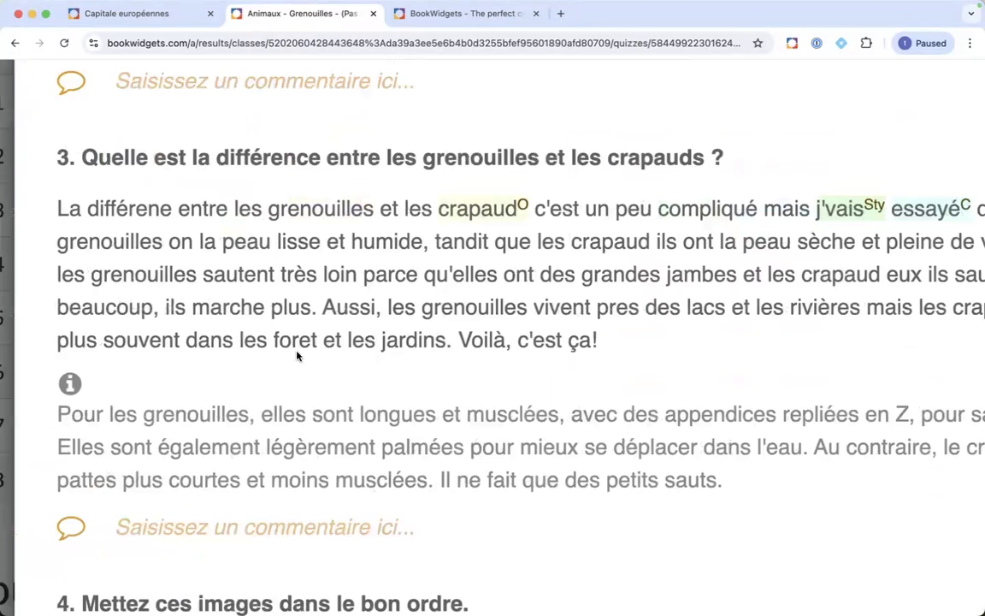
pyautogui.moveTo(275, 341); pyautogui.dragTo(318, 340)
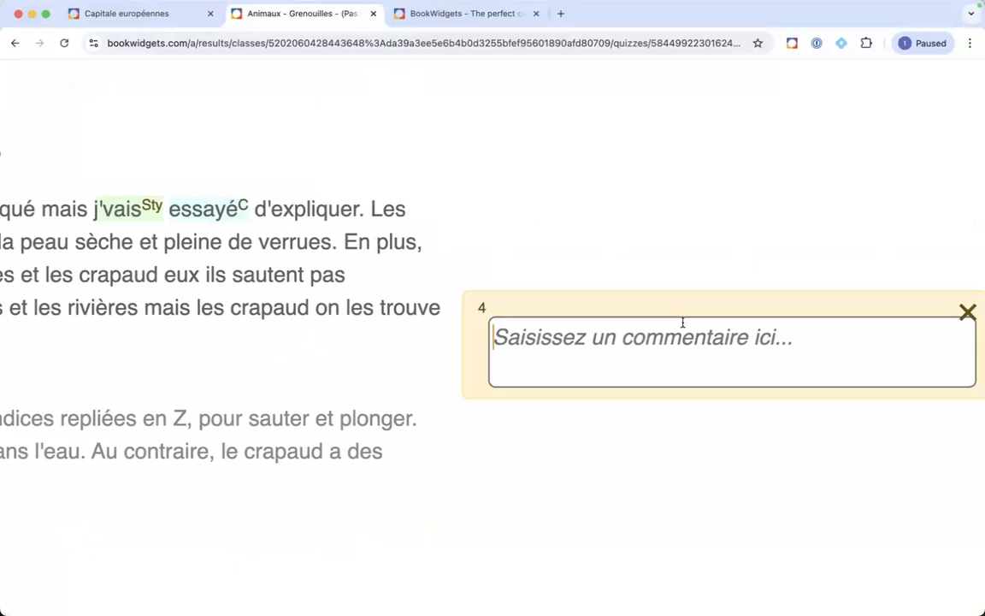
pyautogui.click(966, 313)
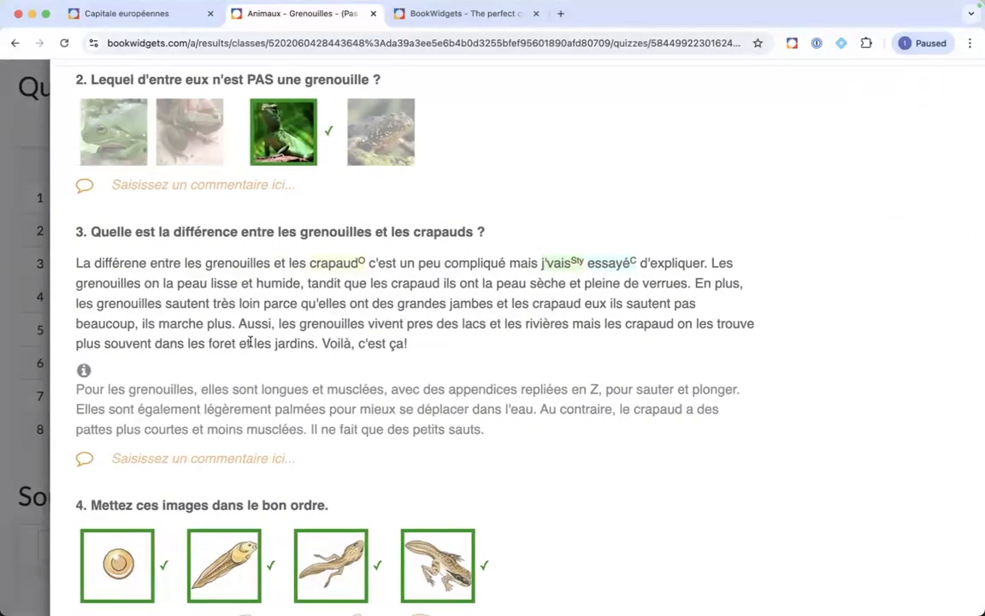
pyautogui.doubleClick(177, 343)
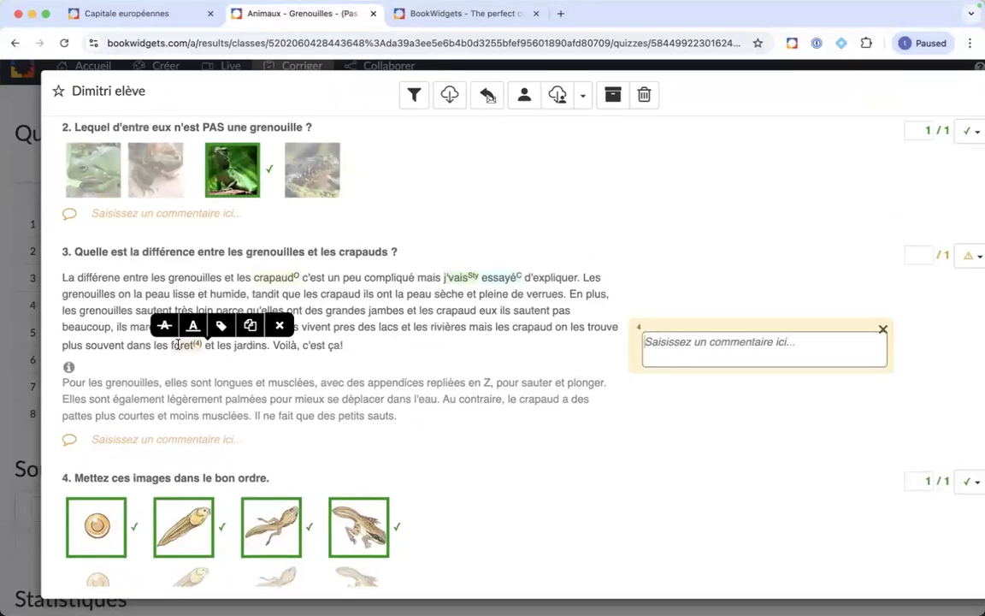
# Step: Tag 'foret' with the Orthographe label and 'marche' with Conjugaison
pyautogui.click(221, 329)
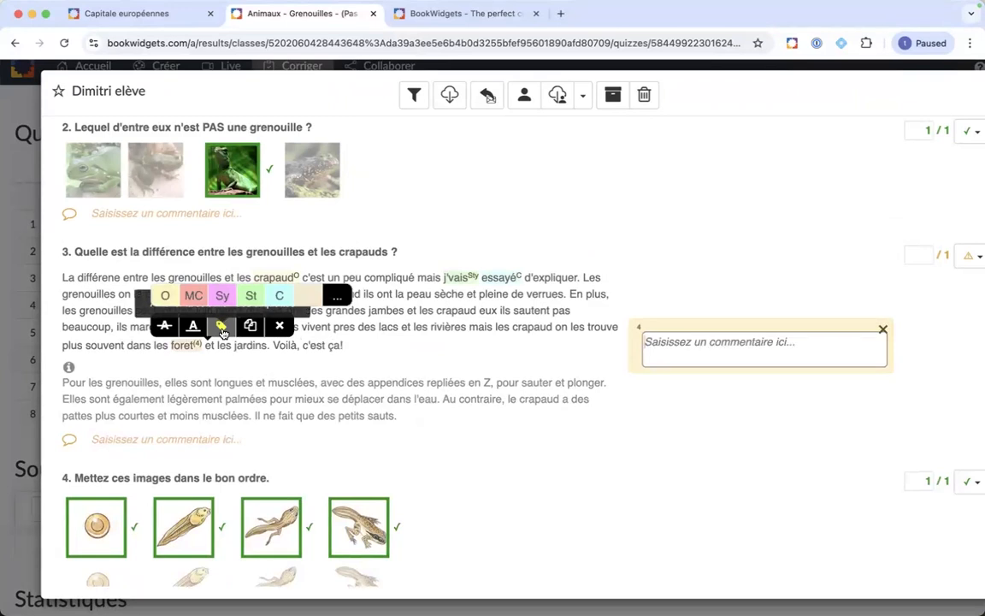
pyautogui.click(165, 295)
pyautogui.click(142, 327)
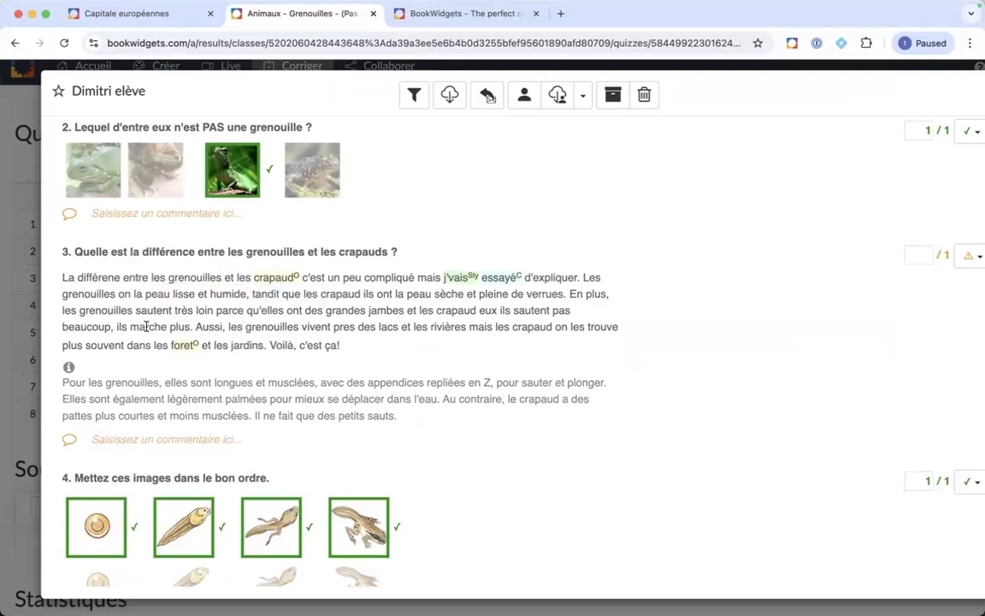
pyautogui.doubleClick(146, 326)
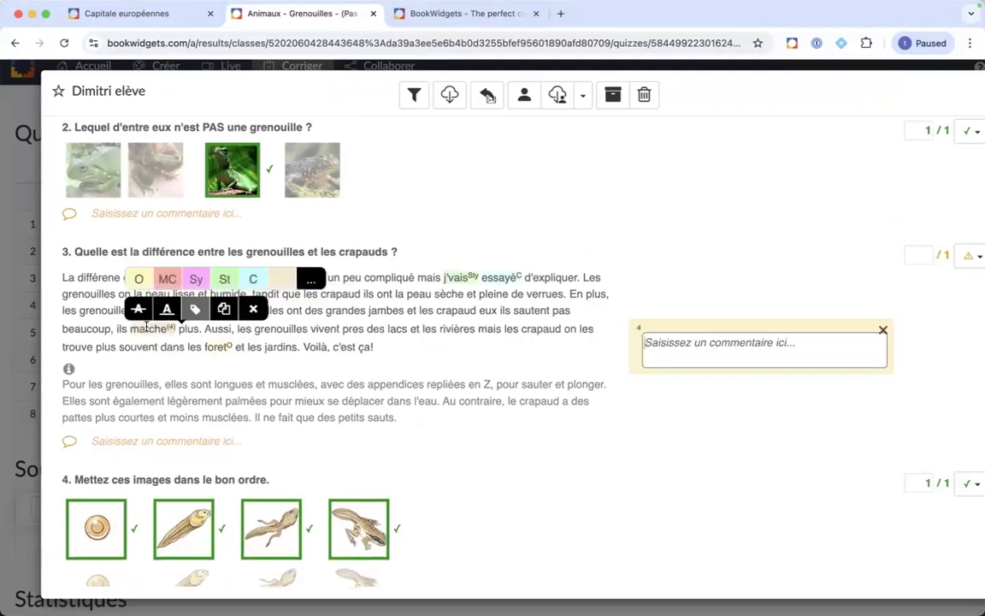
pyautogui.click(257, 282)
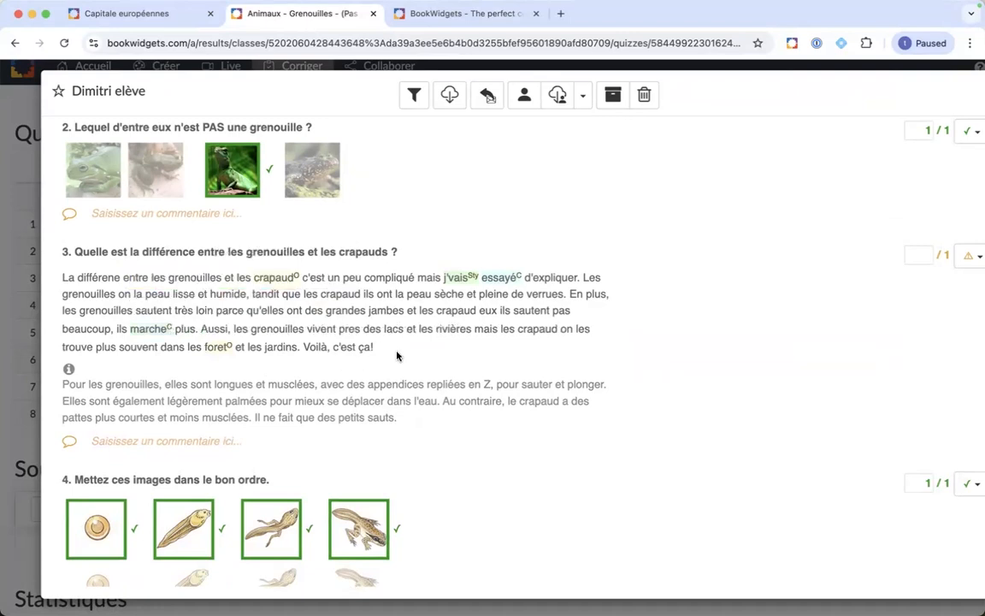
# Step: Tag 'crapaud' as Orthographe and 'Voilà, c'est ça!' as Style, then mark the second crapaud
pyautogui.doubleClick(456, 310)
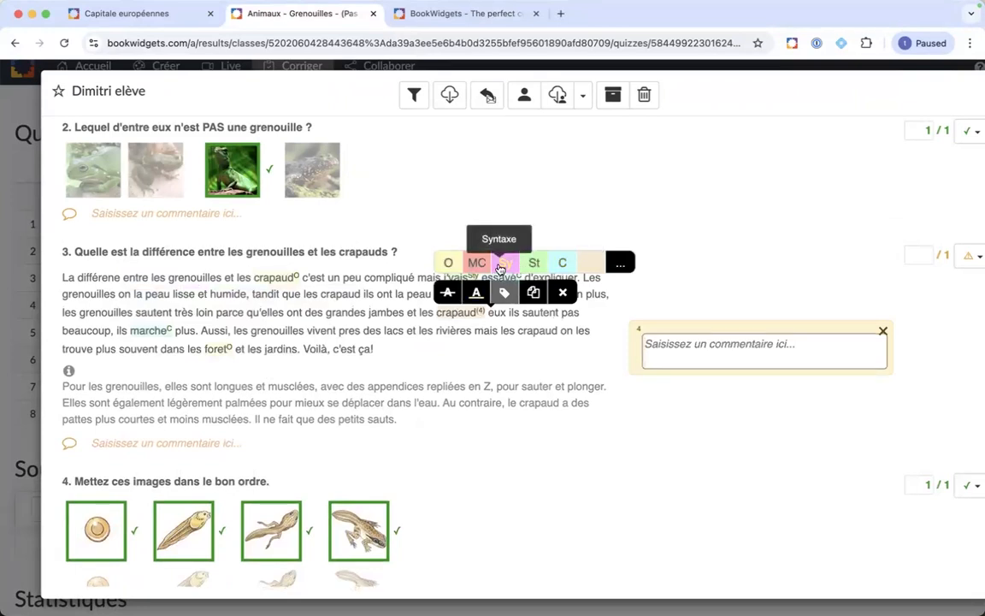
pyautogui.click(450, 263)
pyautogui.moveTo(374, 348); pyautogui.dragTo(310, 348)
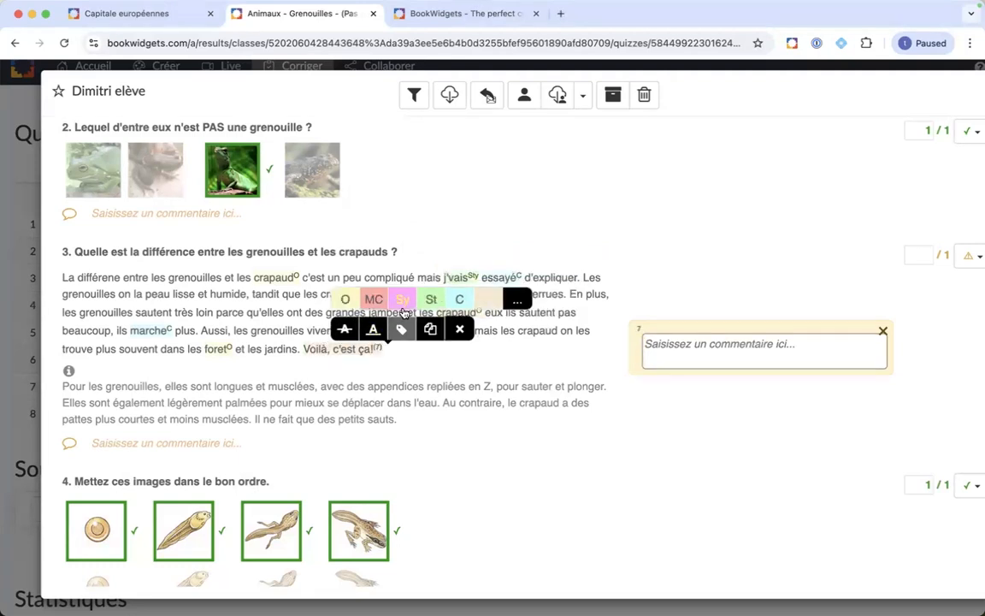
pyautogui.click(429, 303)
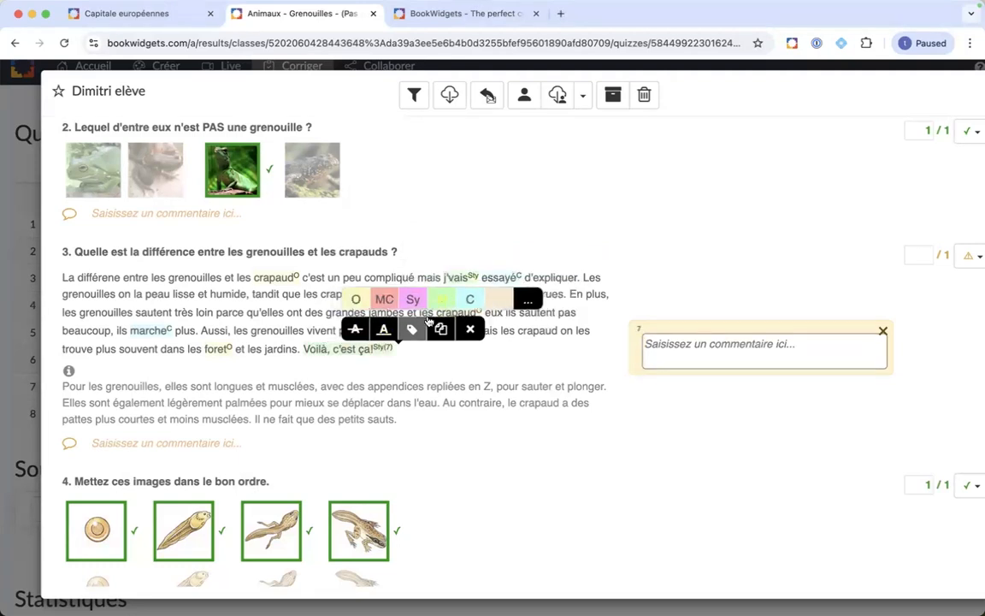
pyautogui.click(426, 372)
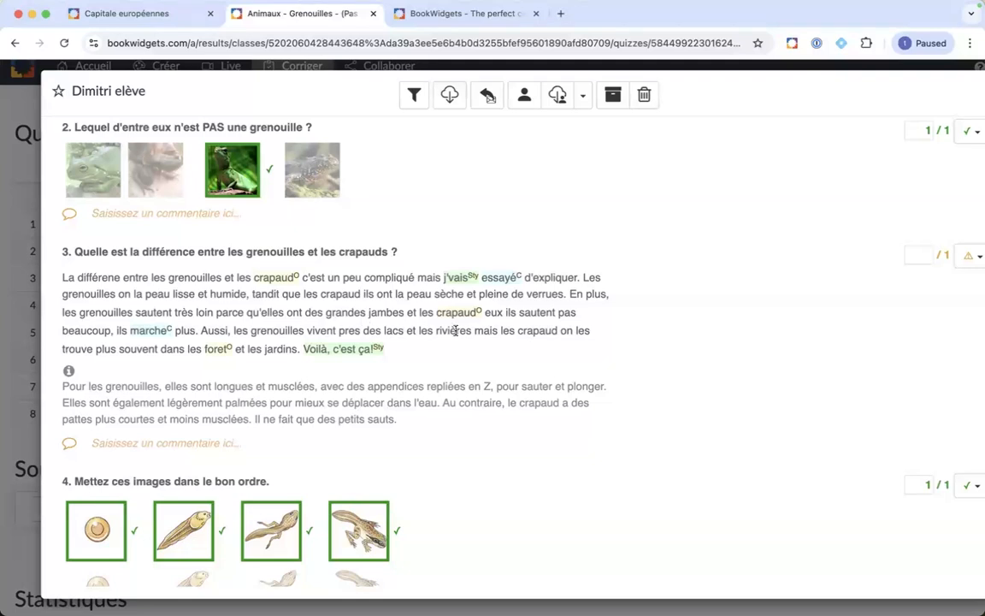
pyautogui.doubleClick(531, 331)
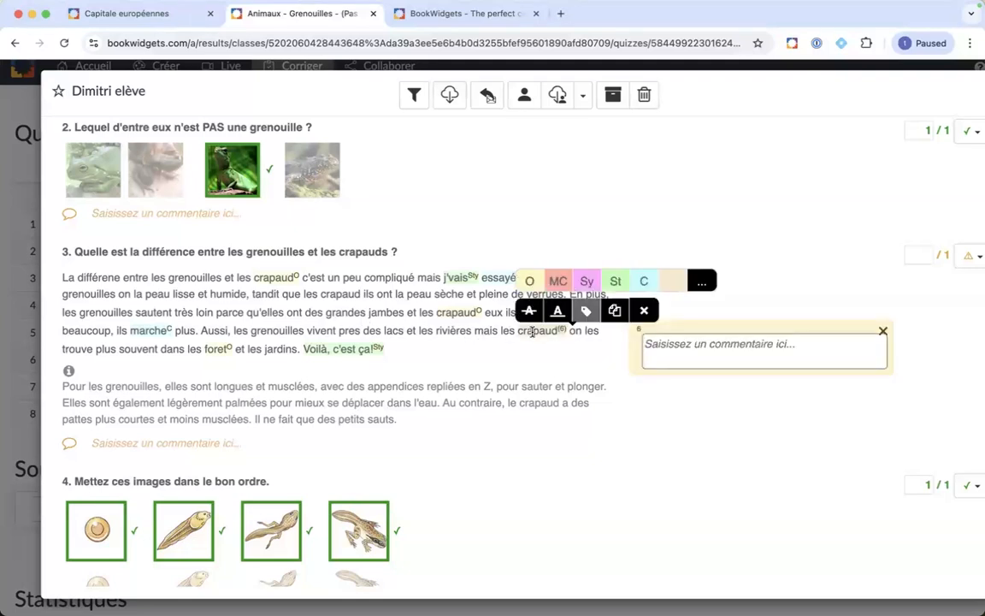
pyautogui.click(703, 283)
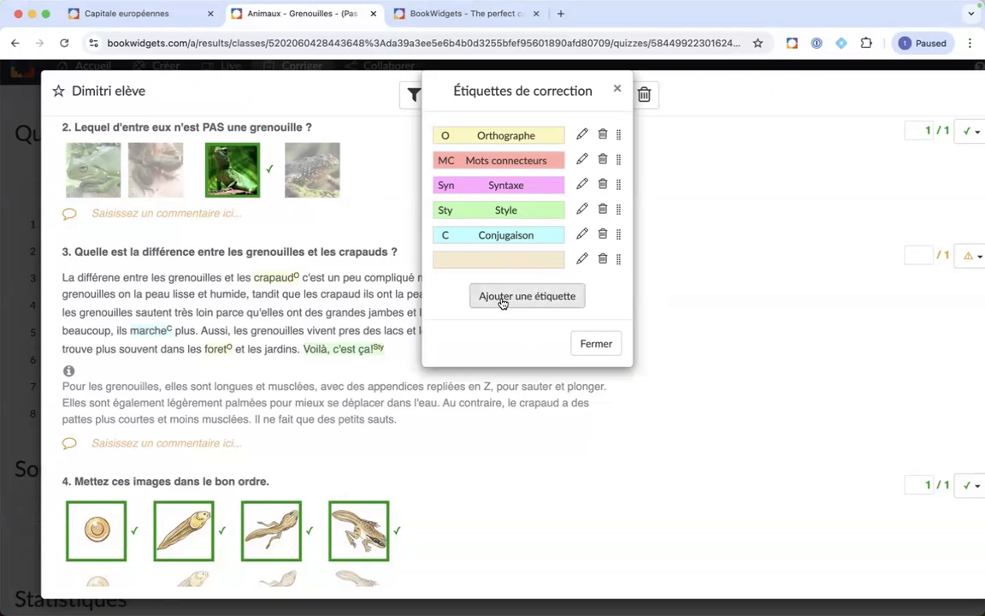
# Step: Move Conjugaison above Style in the correction labels list and close it
pyautogui.moveTo(617, 235)
pyautogui.mouseDown()
pyautogui.moveTo(619, 134)
pyautogui.moveTo(614, 215)
pyautogui.mouseUp()
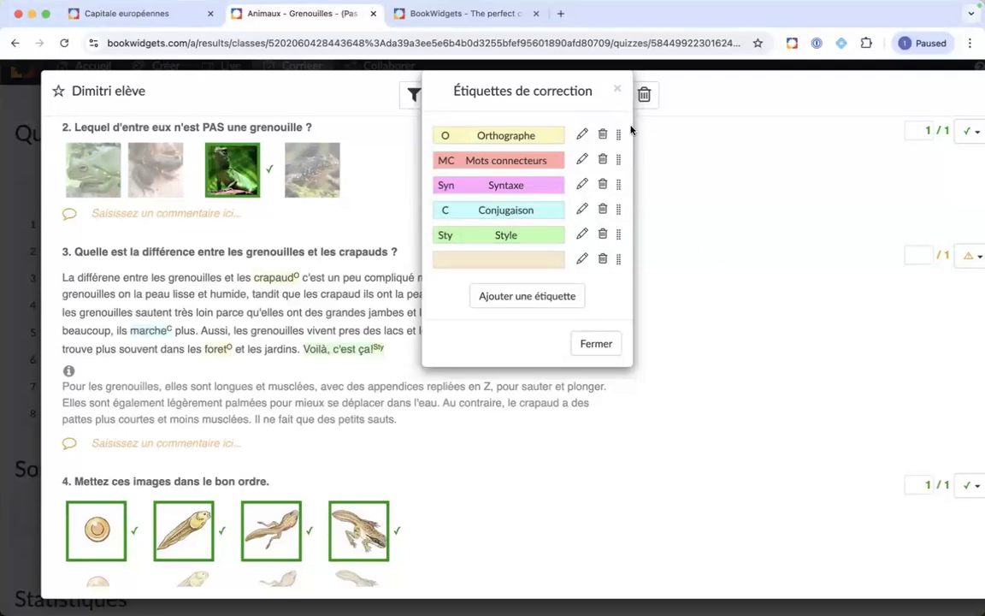
pyautogui.click(618, 92)
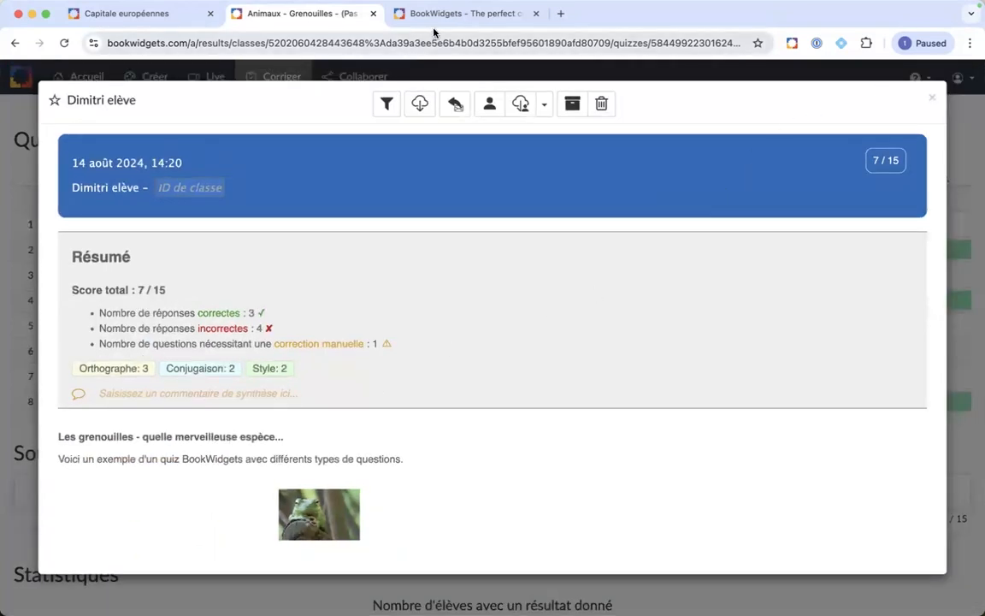
# Step: Advance the presentation to slide 28 about showing scores as percentages
pyautogui.hotkey('ctrl', 'Up')
pyautogui.click(445, 58)
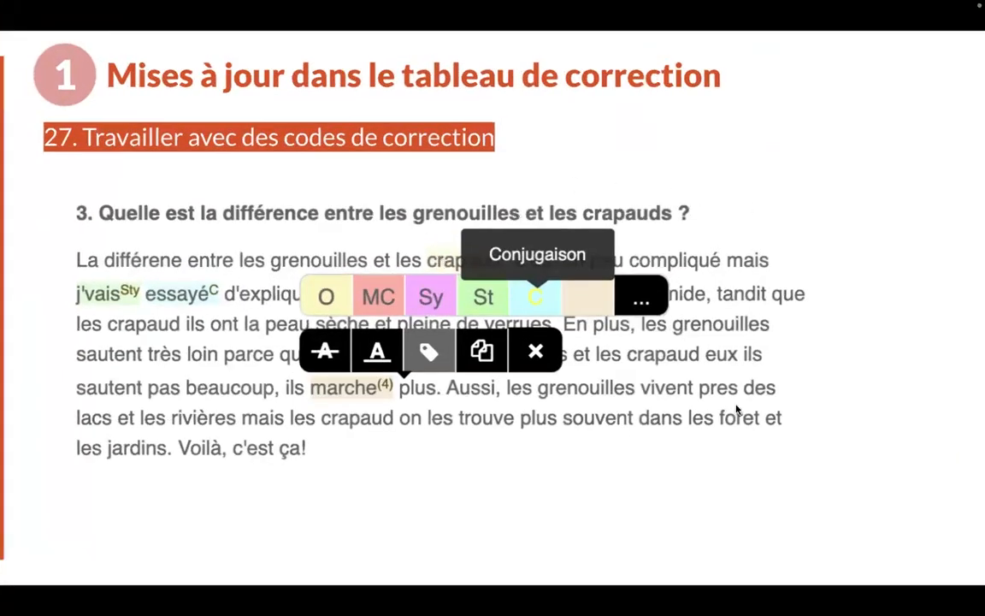
pyautogui.click(696, 493)
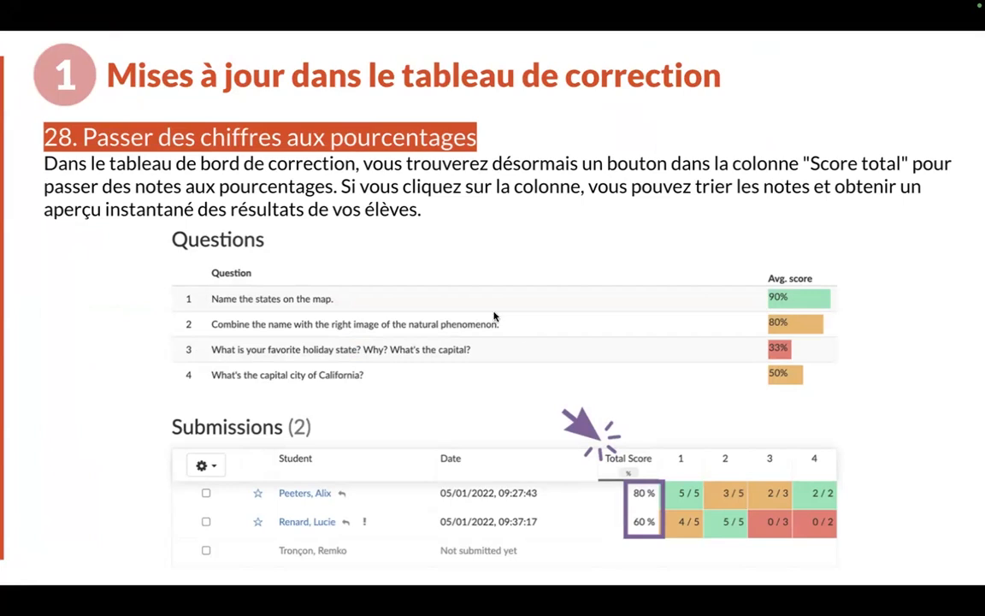
# Step: Return to BookWidgets and close the student's result view to see the results overview
pyautogui.hotkey('ctrl', 'Up')
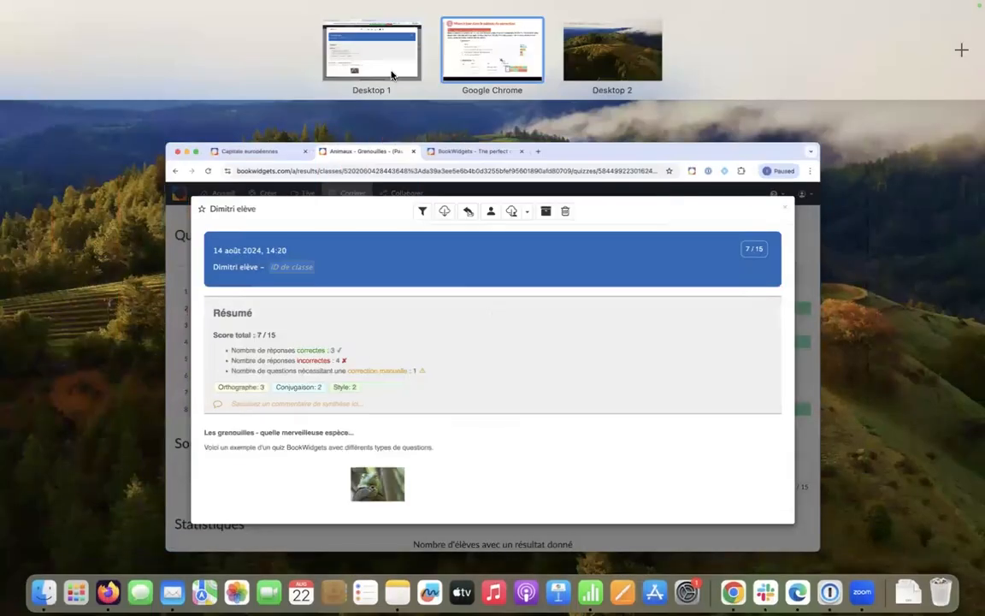
pyautogui.click(354, 53)
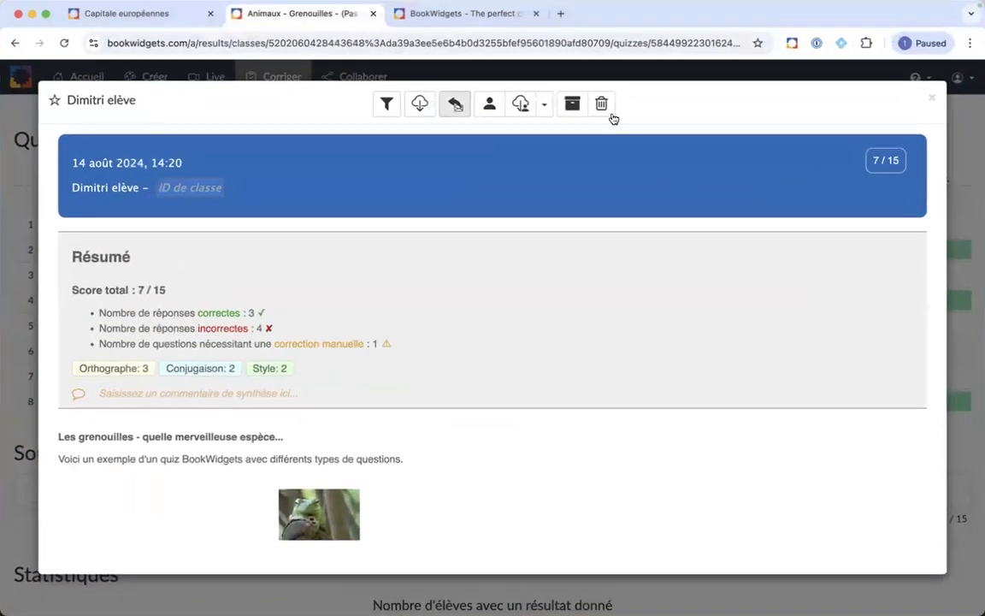
pyautogui.click(931, 96)
pyautogui.scroll(-1, 459, 415)
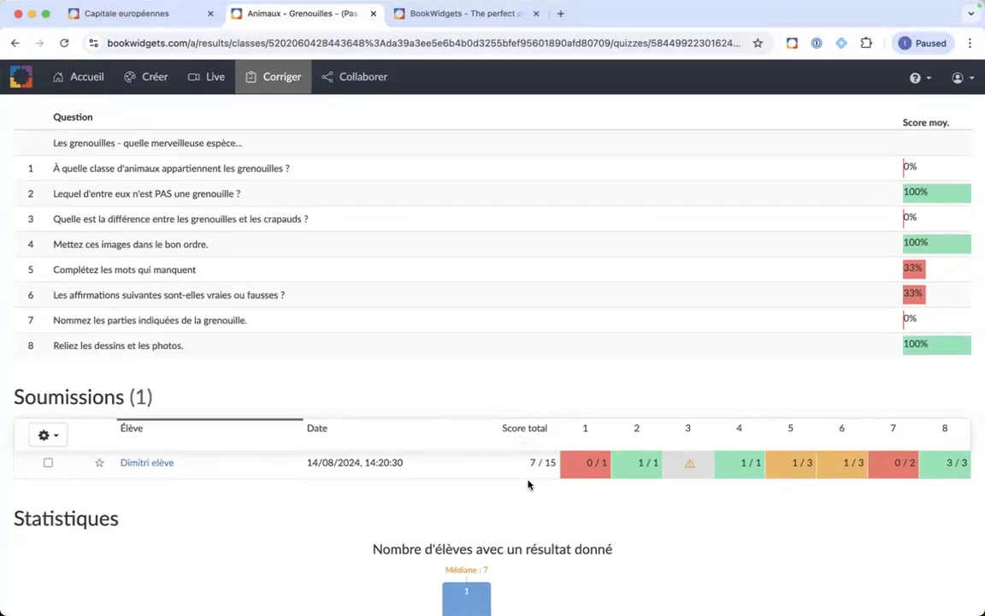
# Step: Switch the total score between 7 / 15 and 47 % several times, ending on points
pyautogui.click(527, 448)
pyautogui.click(522, 446)
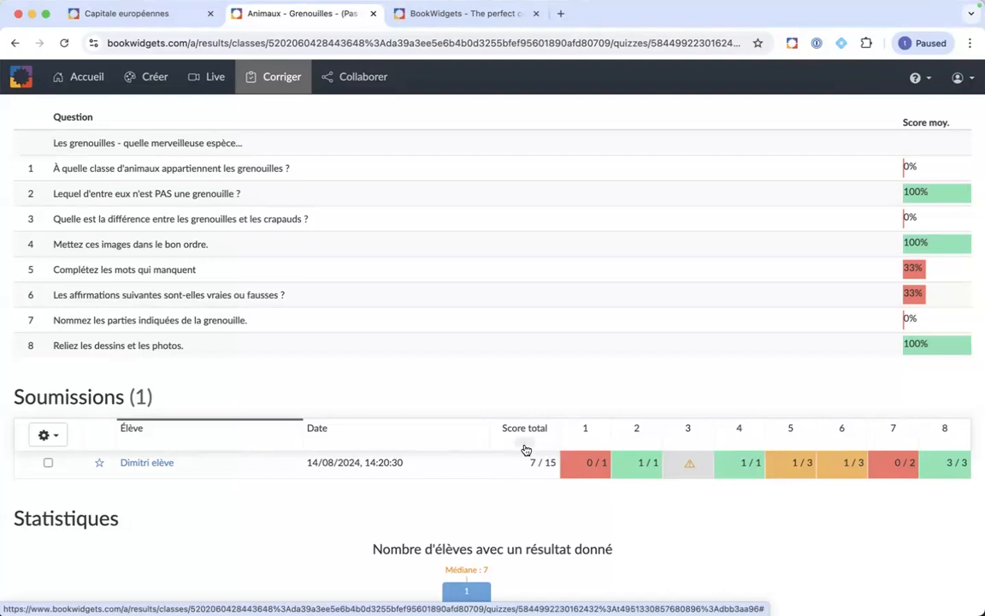
pyautogui.click(526, 448)
pyautogui.click(526, 449)
pyautogui.click(526, 448)
pyautogui.click(526, 448)
pyautogui.hotkey('ctrl', 'Up')
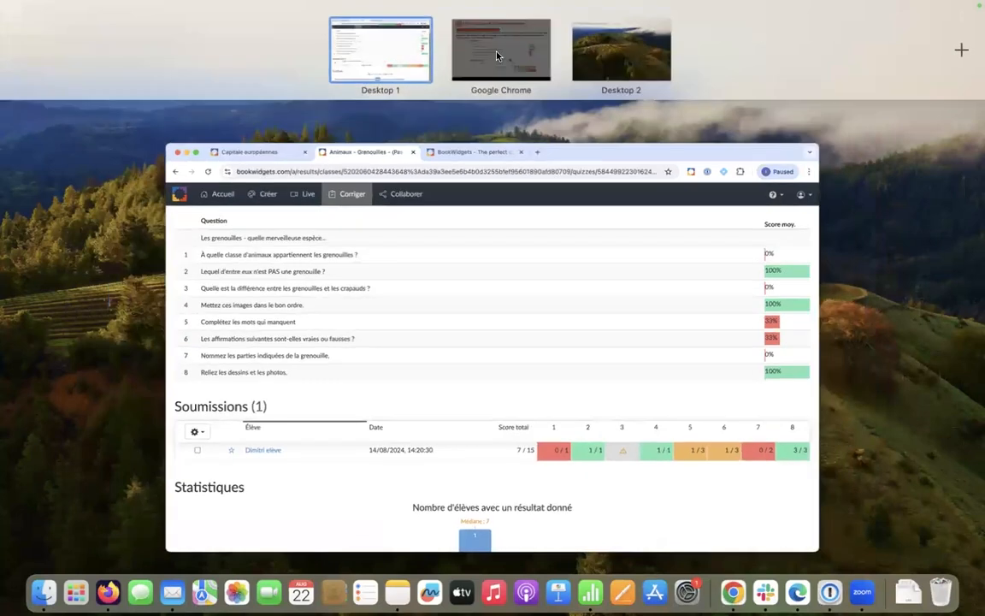
# Step: Advance the slideshow through slide 29 on feedback by link to slide 30 on retrieving returned work
pyautogui.click(501, 50)
pyautogui.press('Right')
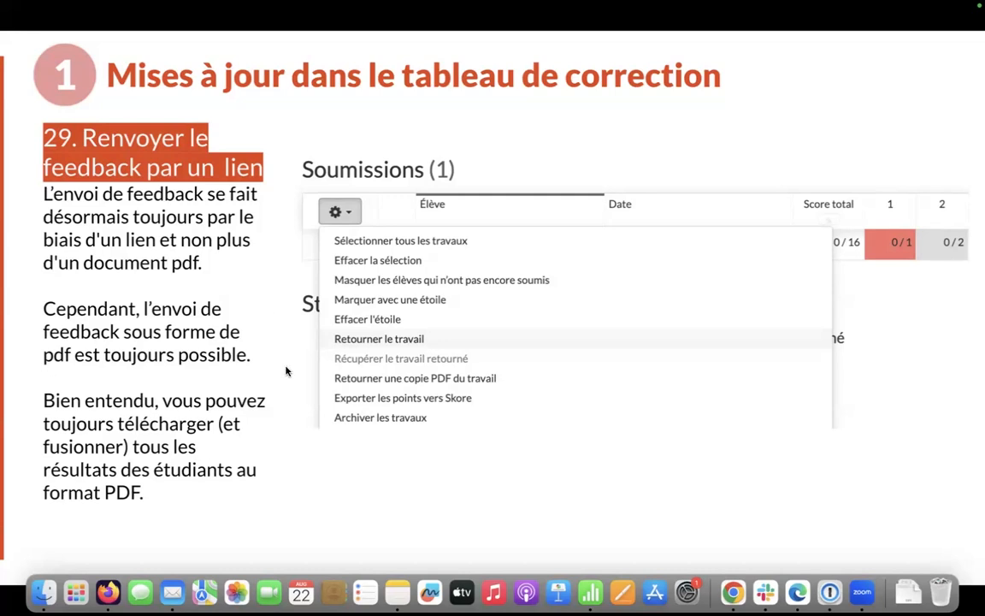
pyautogui.press('Right')
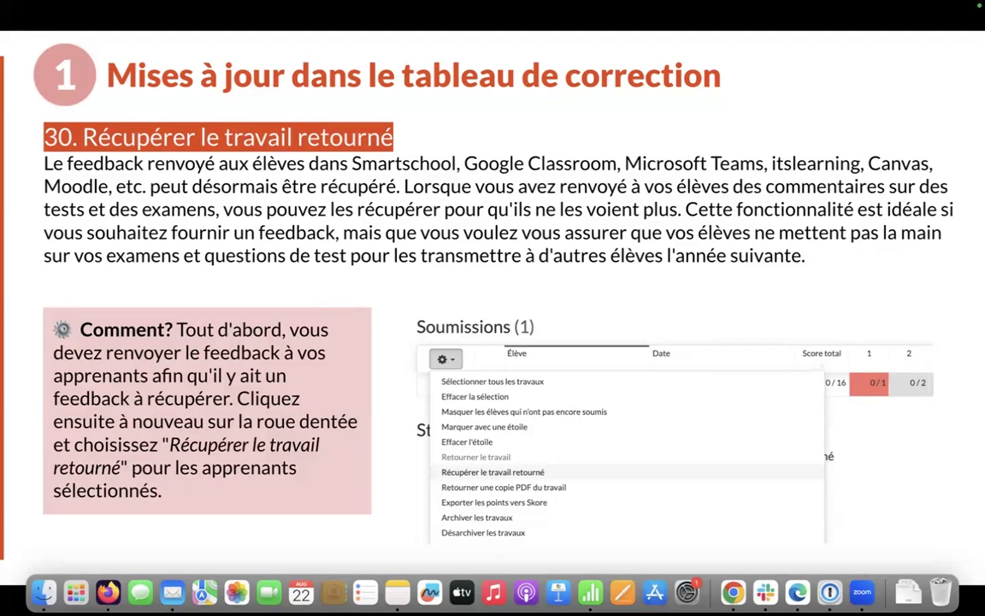
pyautogui.hotkey('ctrl', 'Up')
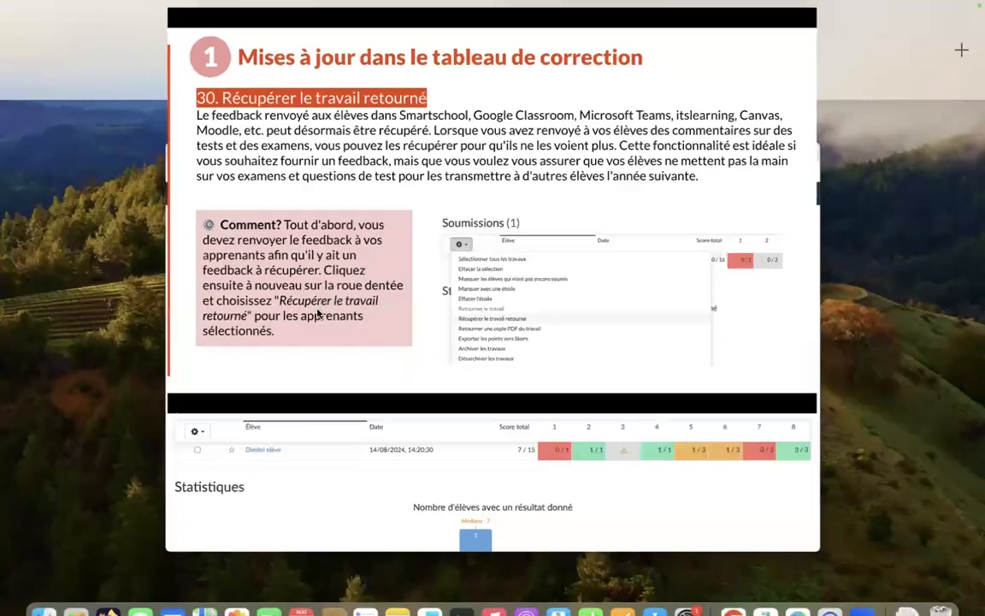
# Step: Open the Union européenne - webinaire results from the course list
pyautogui.click(368, 278)
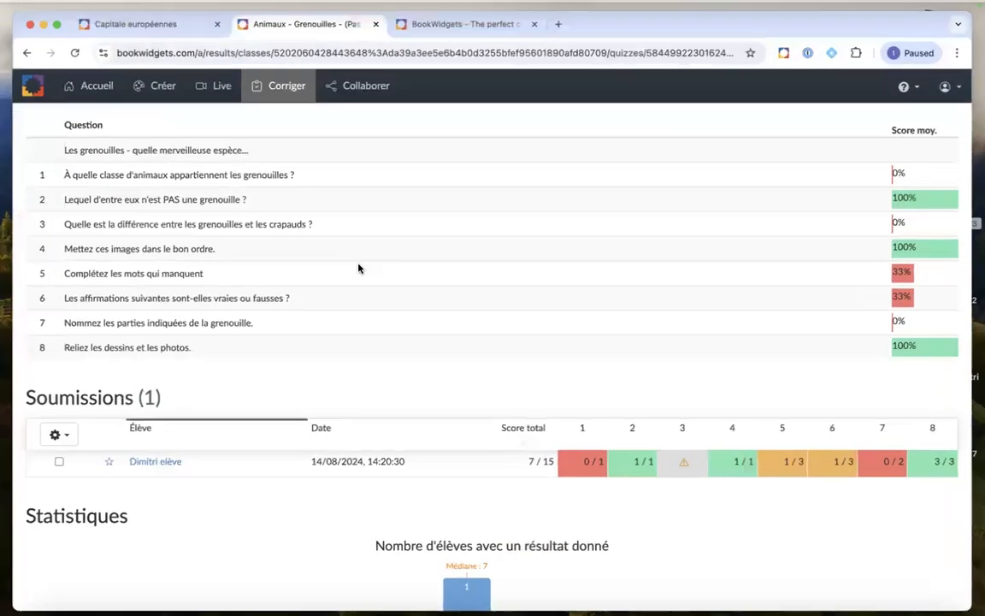
pyautogui.click(274, 81)
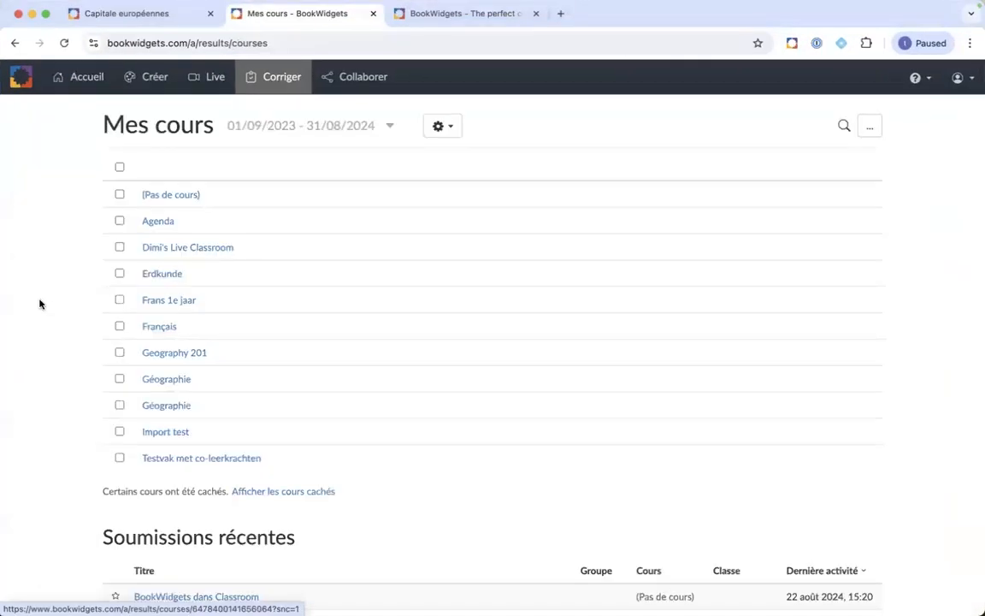
pyautogui.scroll(-3, 67, 303)
pyautogui.scroll(-2, 67, 303)
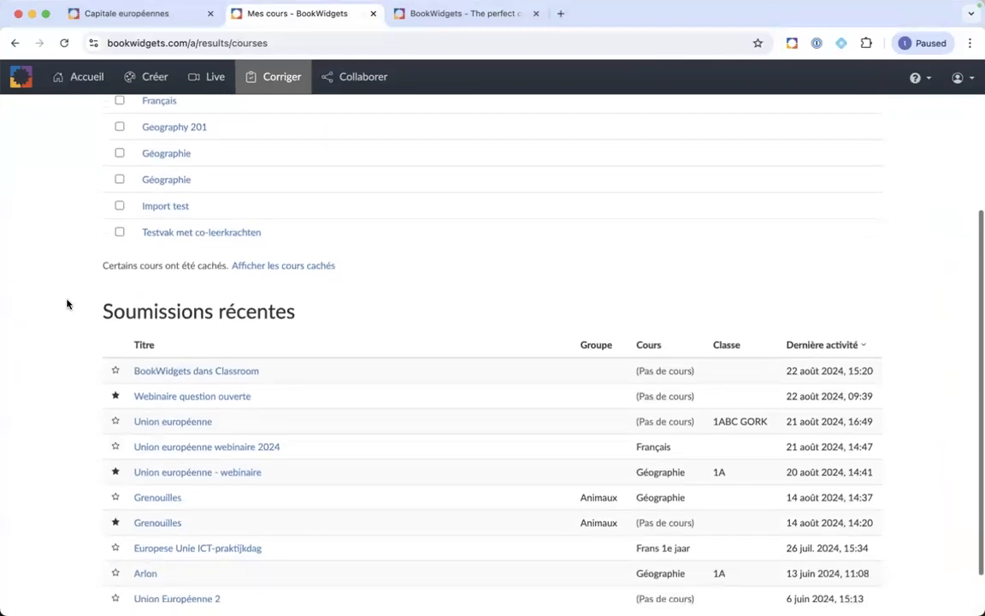
pyautogui.click(153, 457)
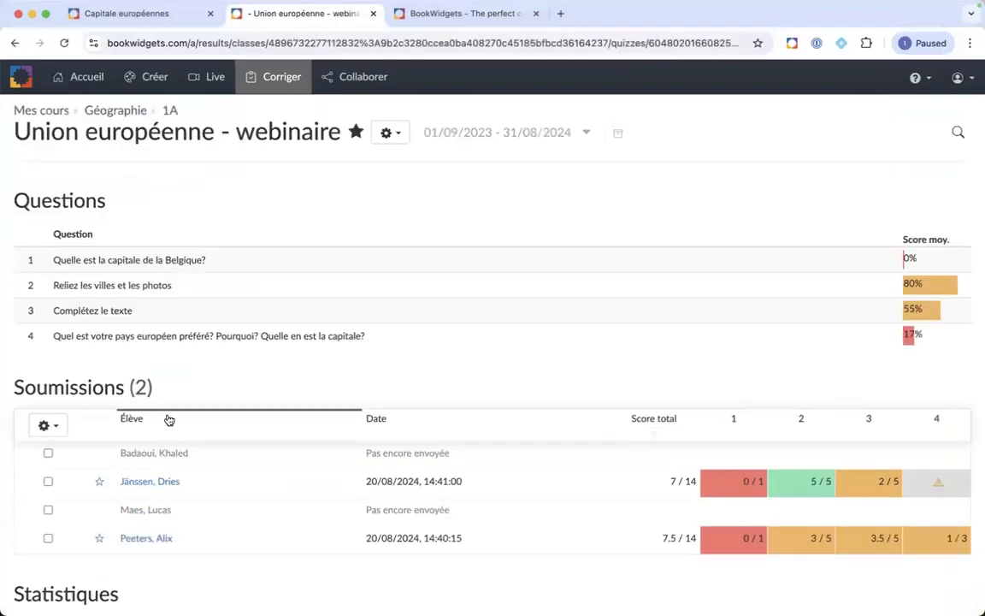
pyautogui.scroll(-2, 222, 376)
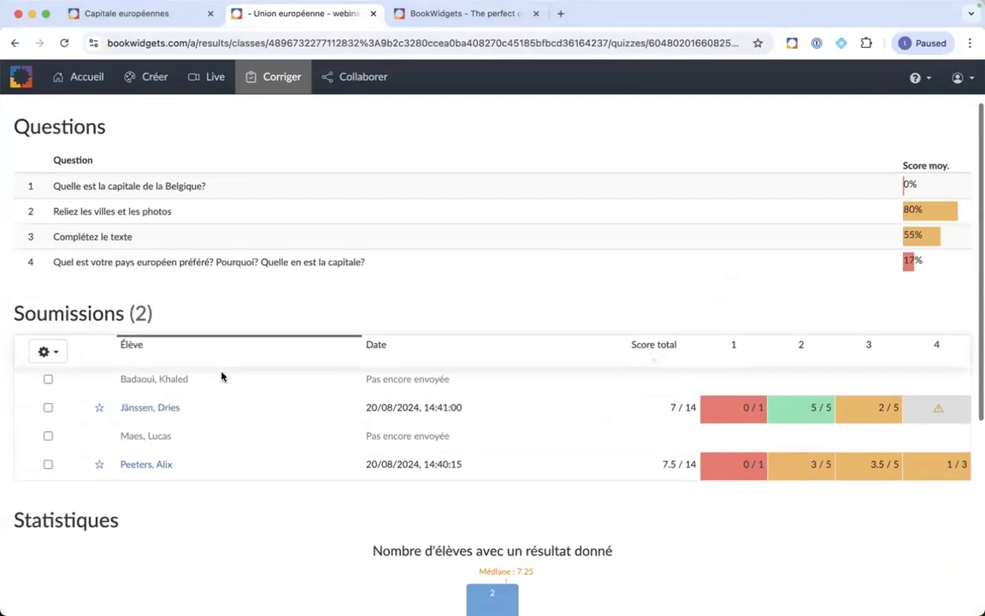
# Step: Select one student's submission and return the graded work to them
pyautogui.click(48, 464)
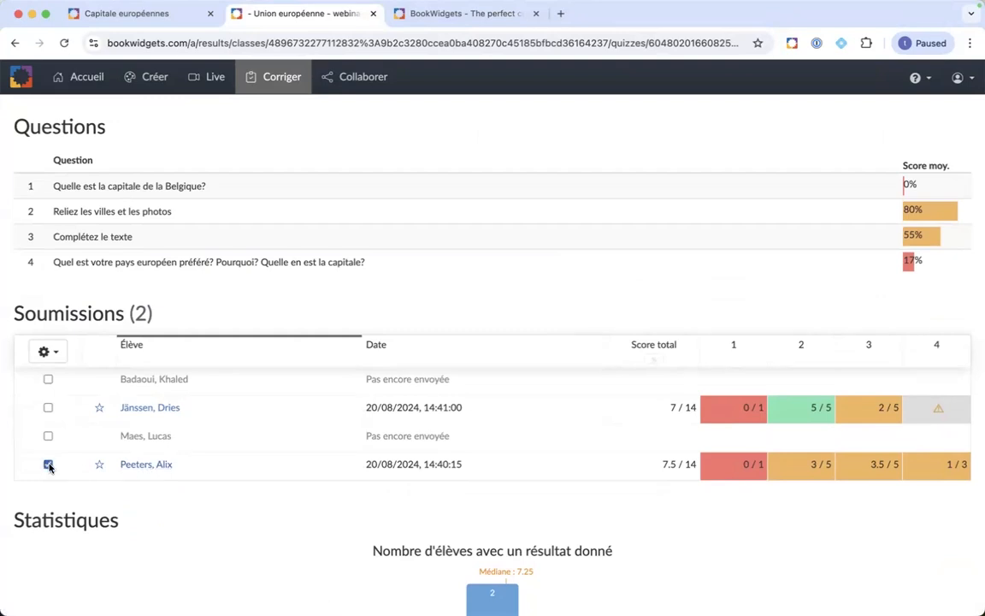
pyautogui.click(48, 351)
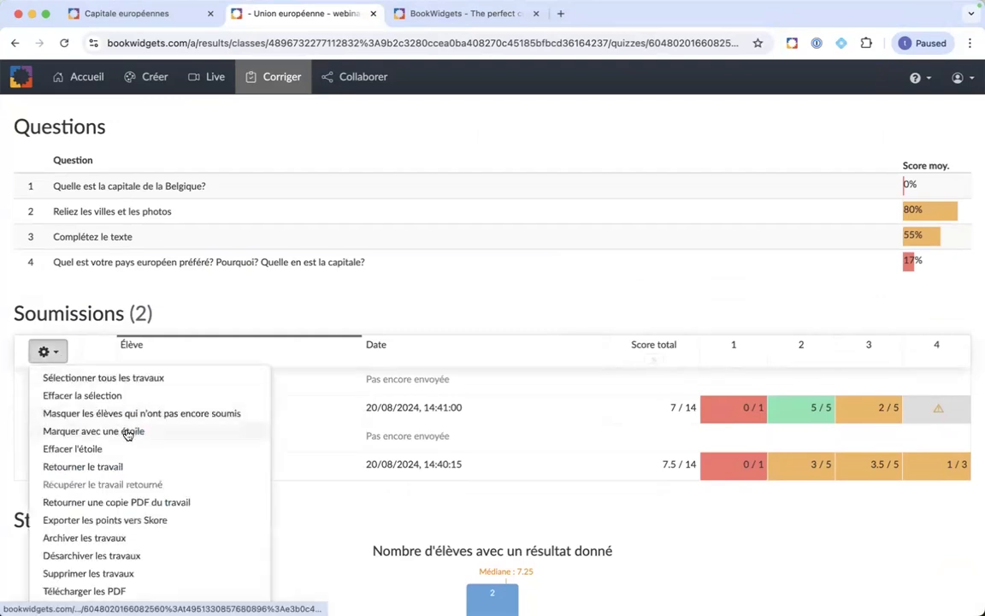
pyautogui.click(106, 469)
pyautogui.click(583, 272)
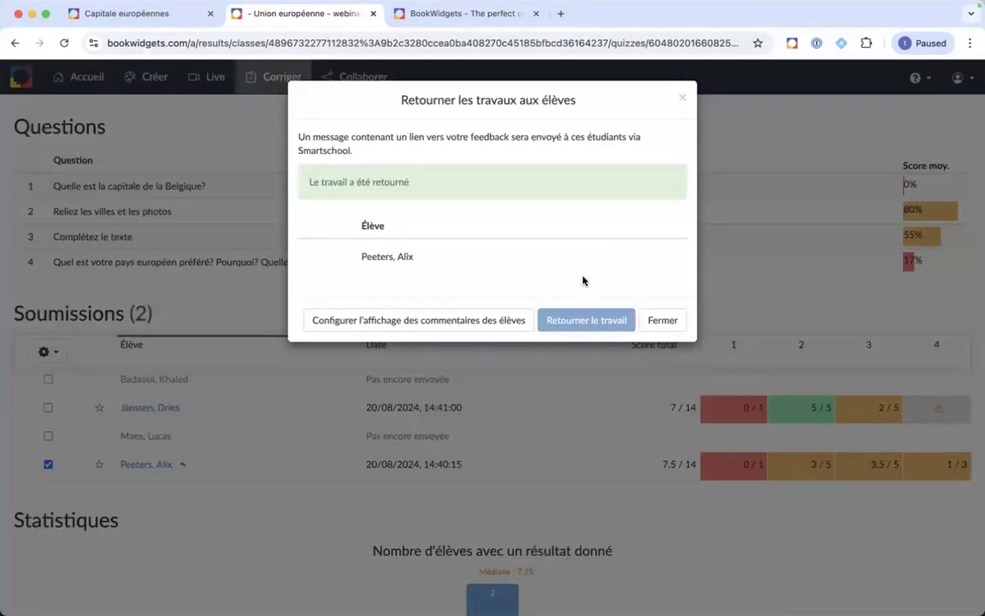
pyautogui.click(683, 97)
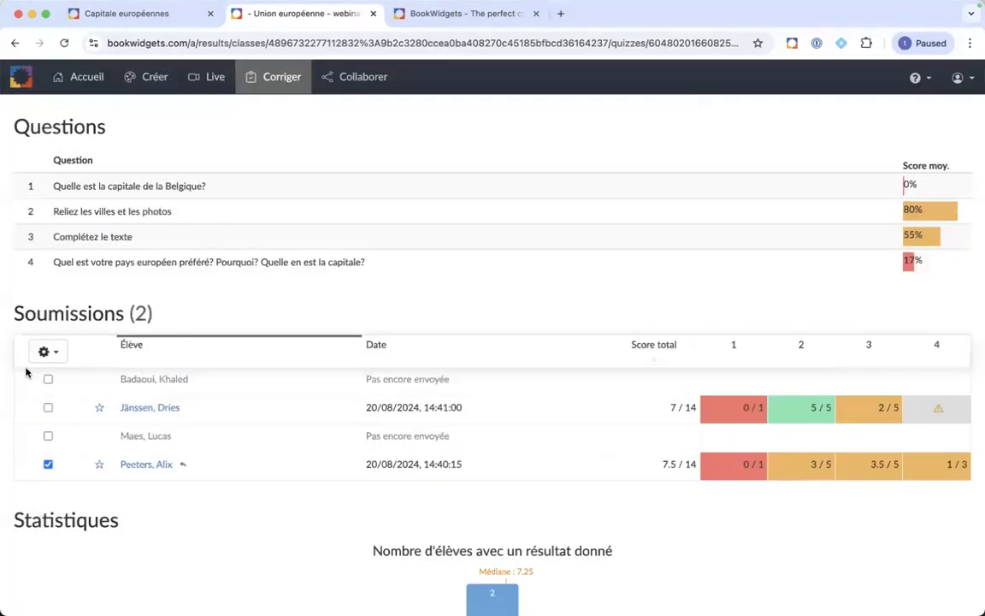
# Step: Take the returned work back with Récupérer le travail retourné
pyautogui.click(57, 355)
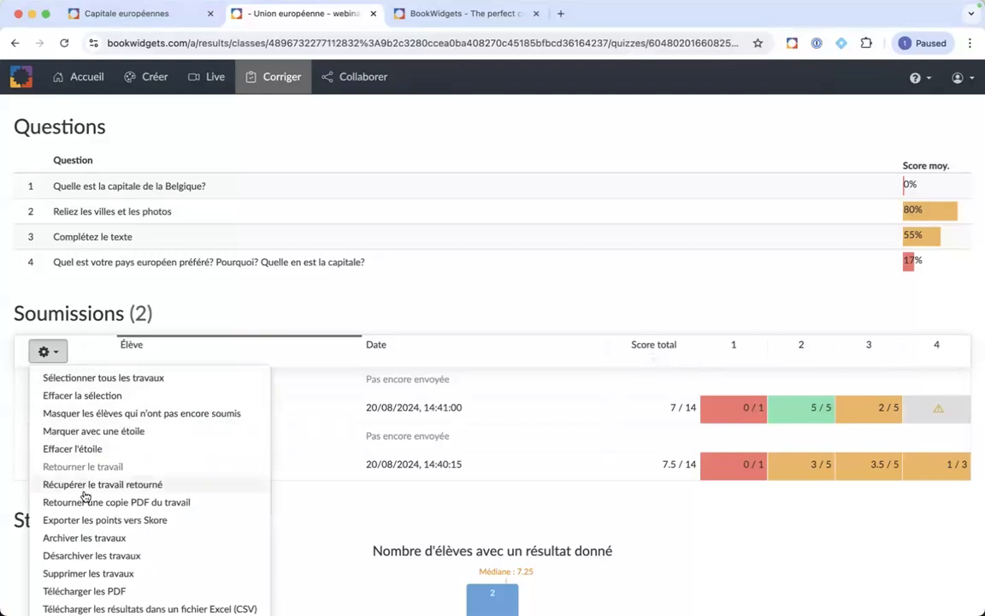
pyautogui.click(89, 488)
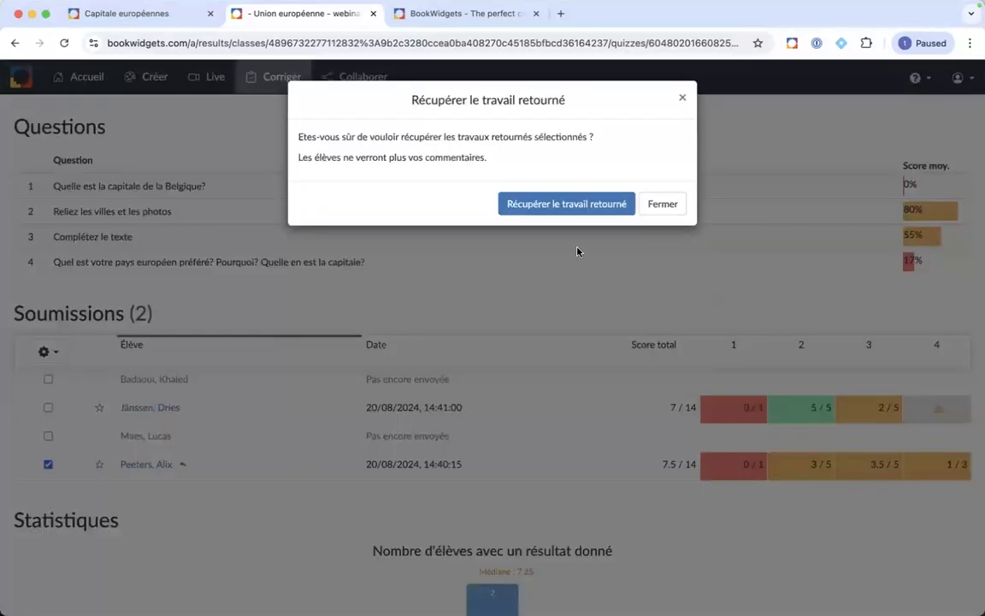
pyautogui.click(585, 205)
pyautogui.hotkey('ctrl', 'Up')
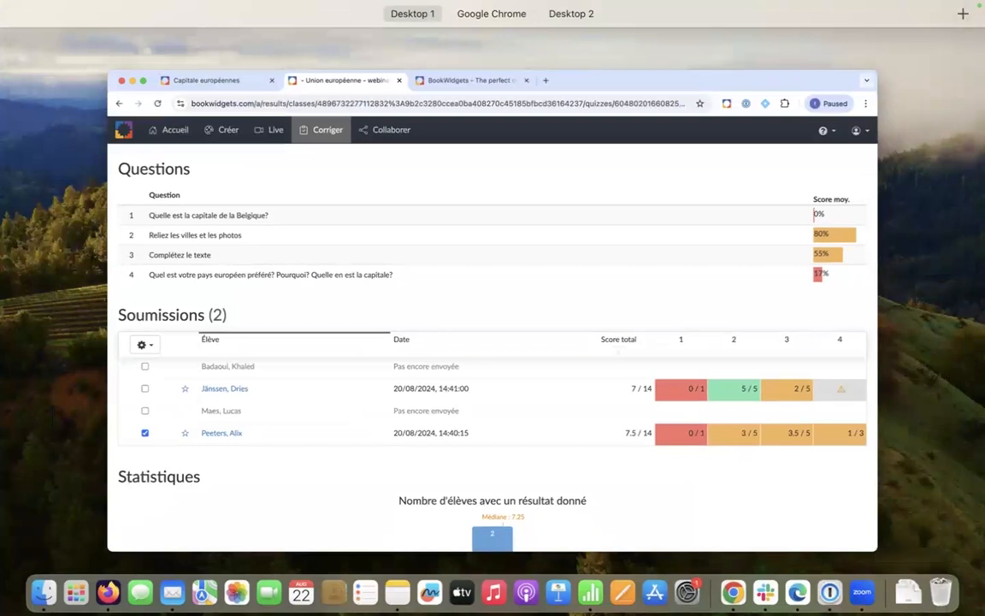
# Step: Bring the Smartschool Firefox window to the front and maximize it over the results
pyautogui.hotkey('ctrl', 'Up')
pyautogui.moveTo(984, 86); pyautogui.dragTo(651, 28)
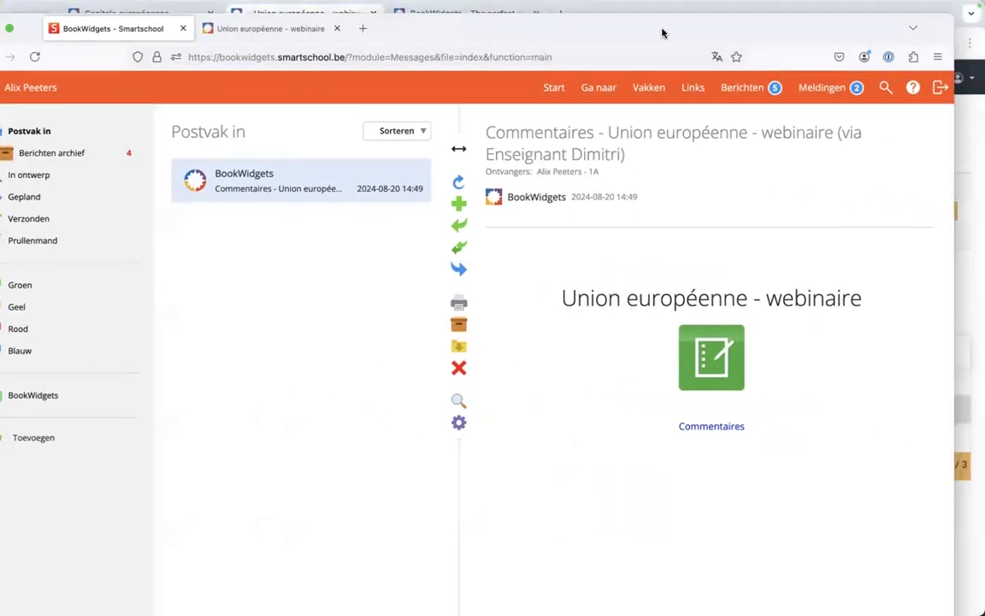
pyautogui.doubleClick(663, 32)
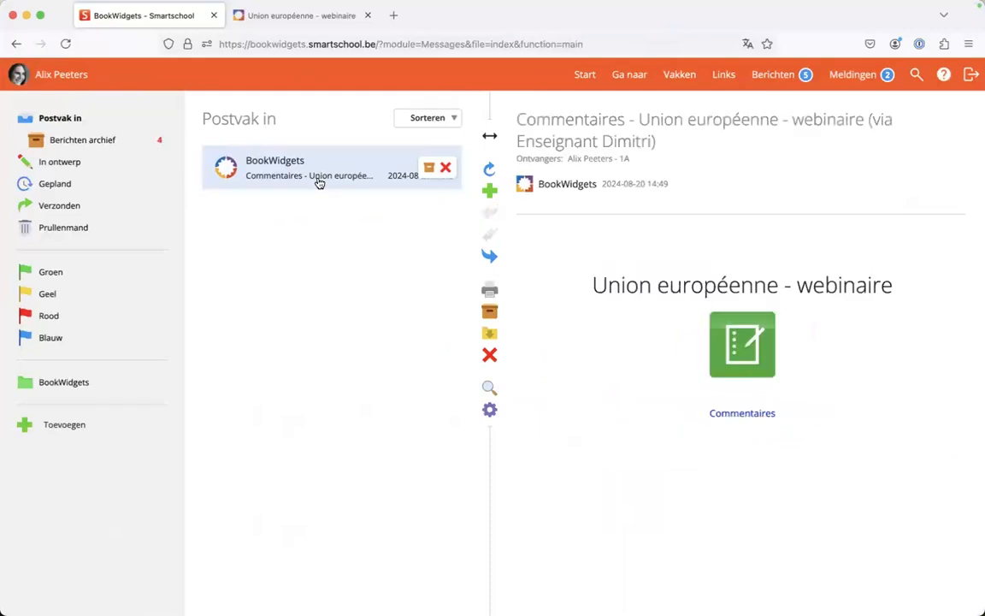
# Step: Open the feedback link in French with &lang=fr, see 'Travaux non restitués', then return to the results
pyautogui.click(738, 414)
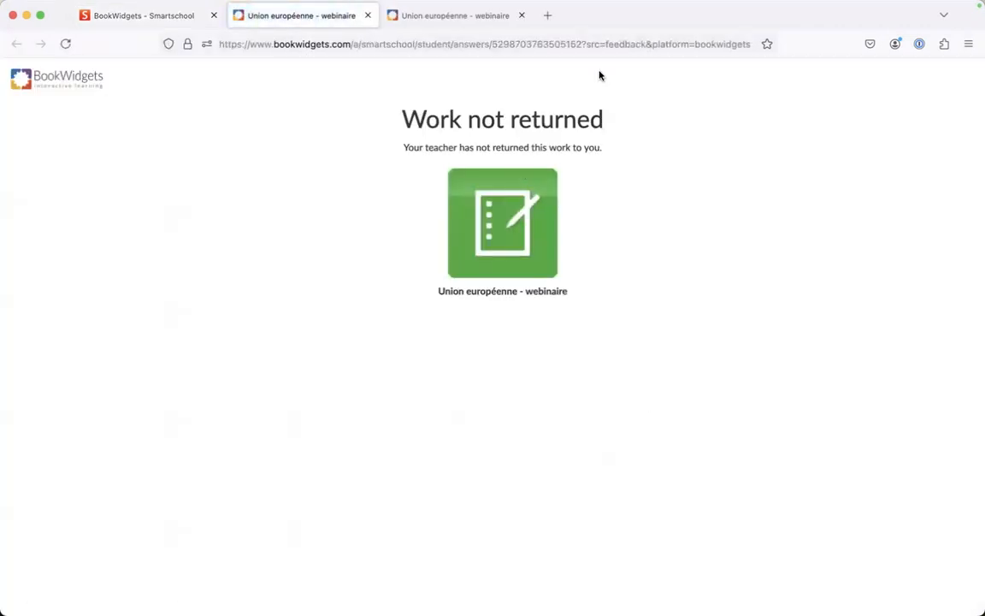
pyautogui.click(711, 43)
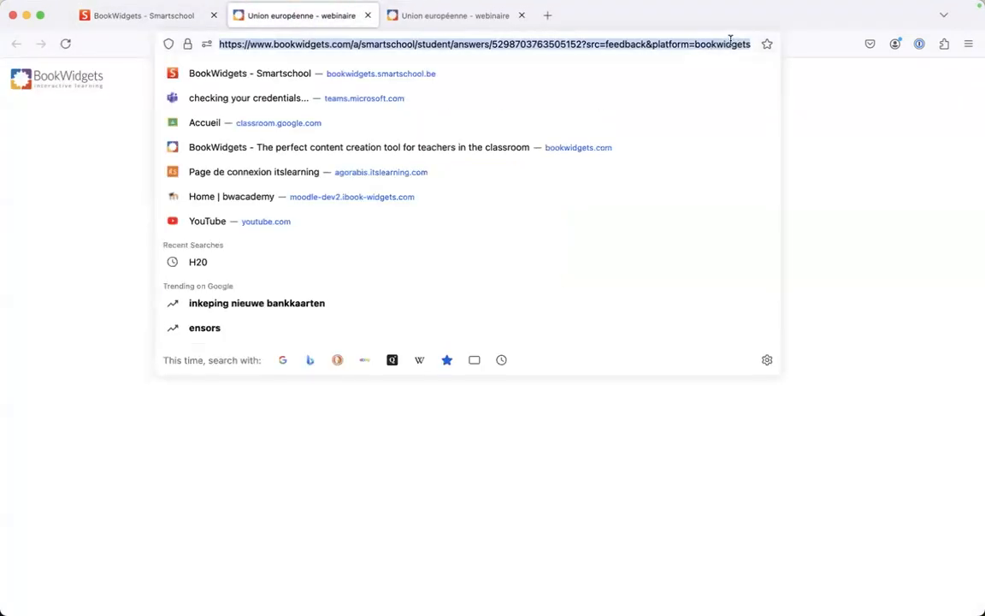
pyautogui.click(750, 46)
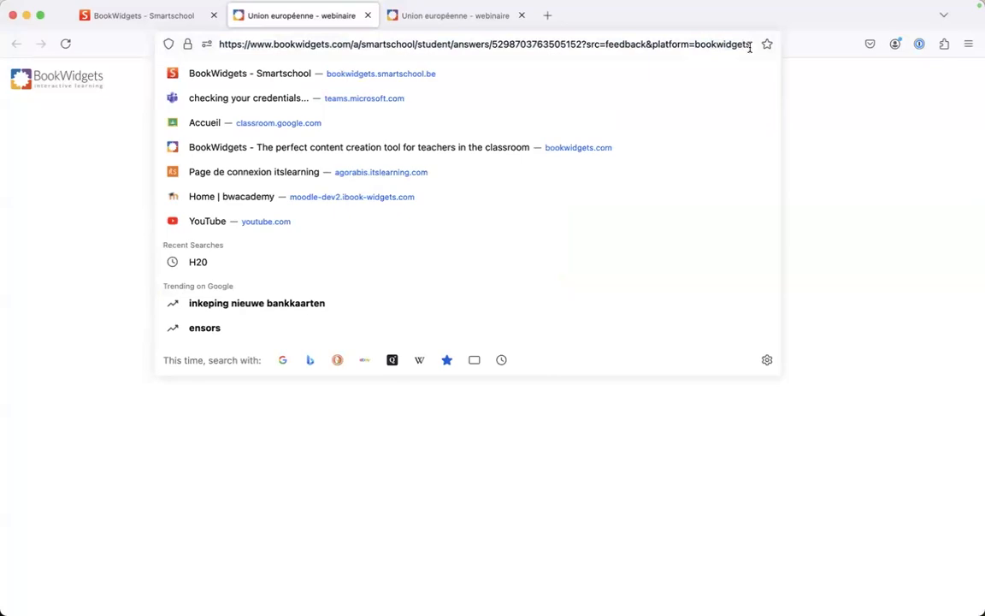
pyautogui.write('&lang=fr')
pyautogui.press('Return')
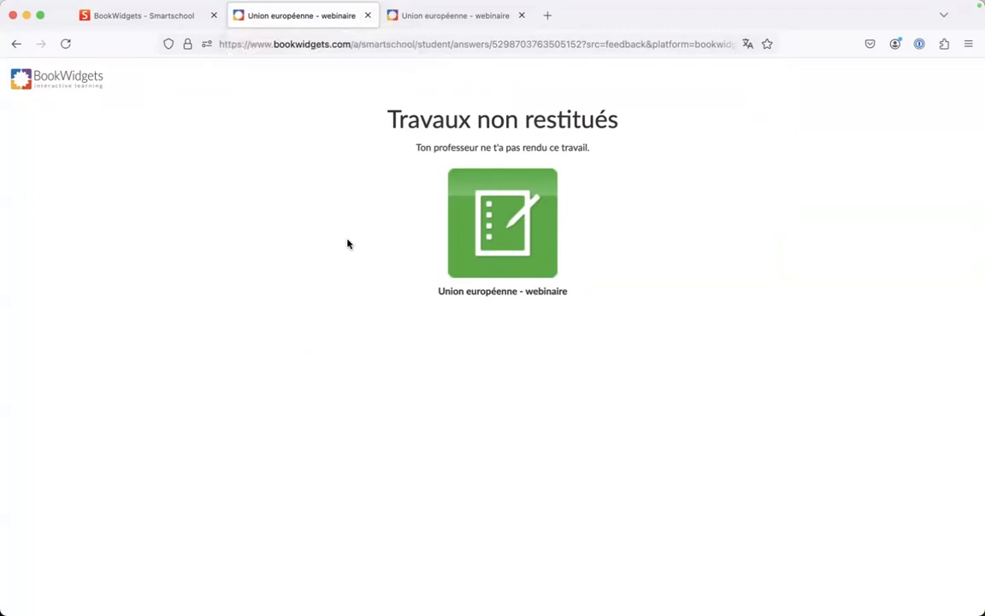
pyautogui.hotkey('ctrl', 'Up')
pyautogui.click(301, 282)
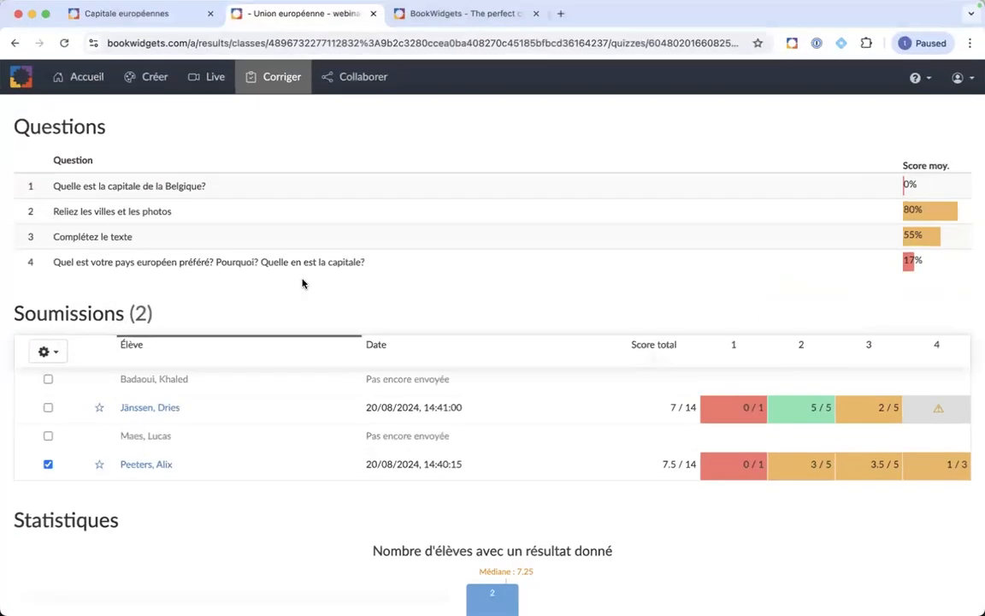
# Step: Select the second student's submission and open the student feedback display settings
pyautogui.click(48, 408)
pyautogui.scroll(2, 128, 389)
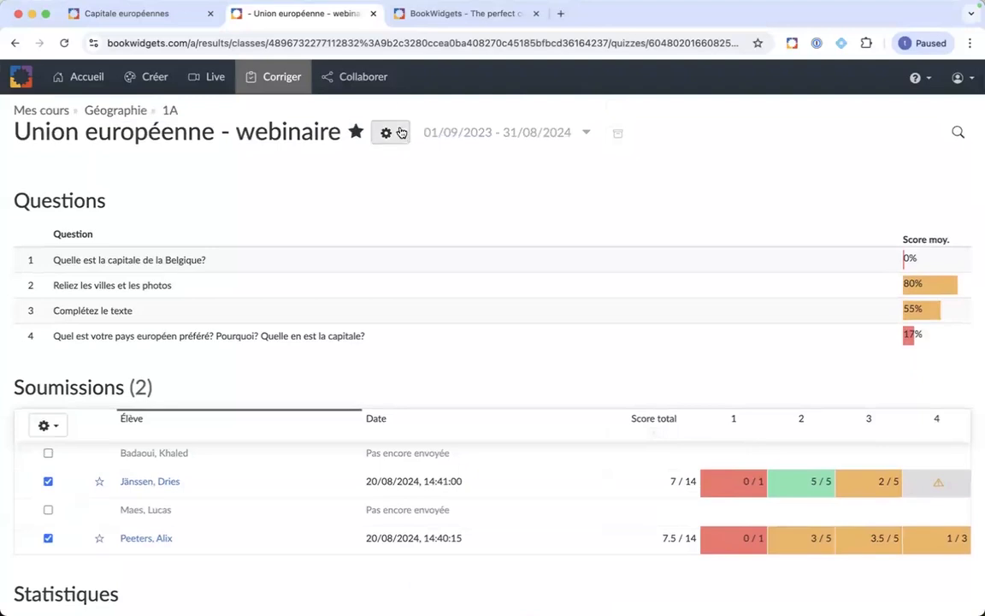
pyautogui.click(400, 132)
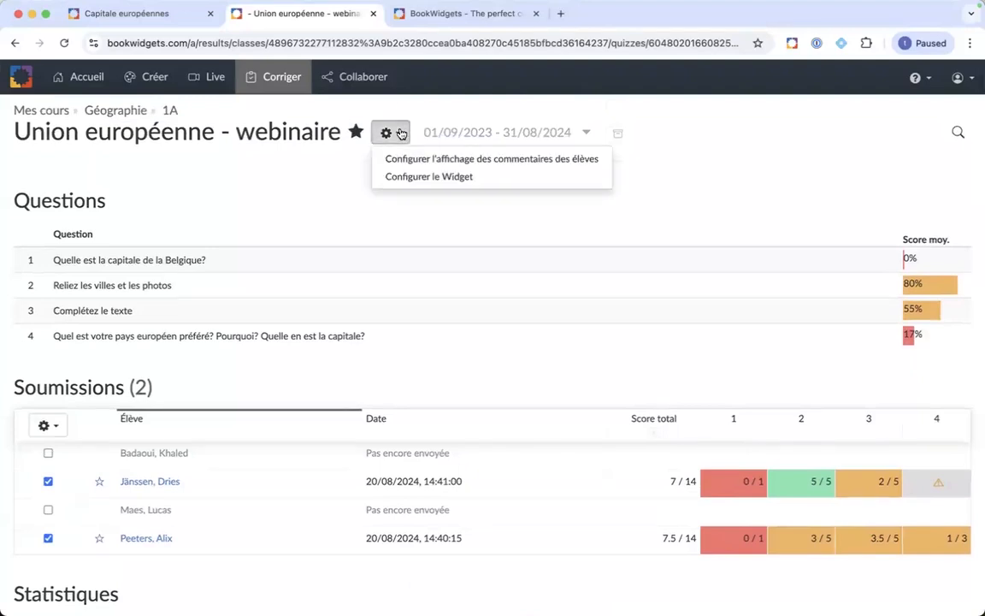
pyautogui.click(449, 163)
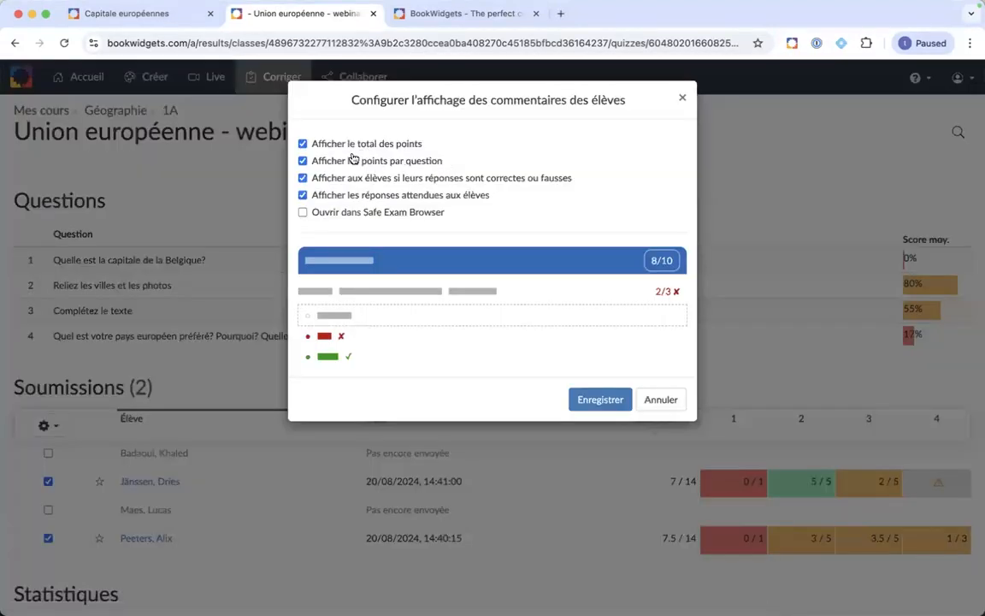
# Step: Keep the score and answer options on, enable Safe Exam Browser with a password, and save
pyautogui.click(303, 145)
pyautogui.click(303, 145)
pyautogui.click(303, 161)
pyautogui.click(302, 195)
pyautogui.click(302, 196)
pyautogui.click(303, 213)
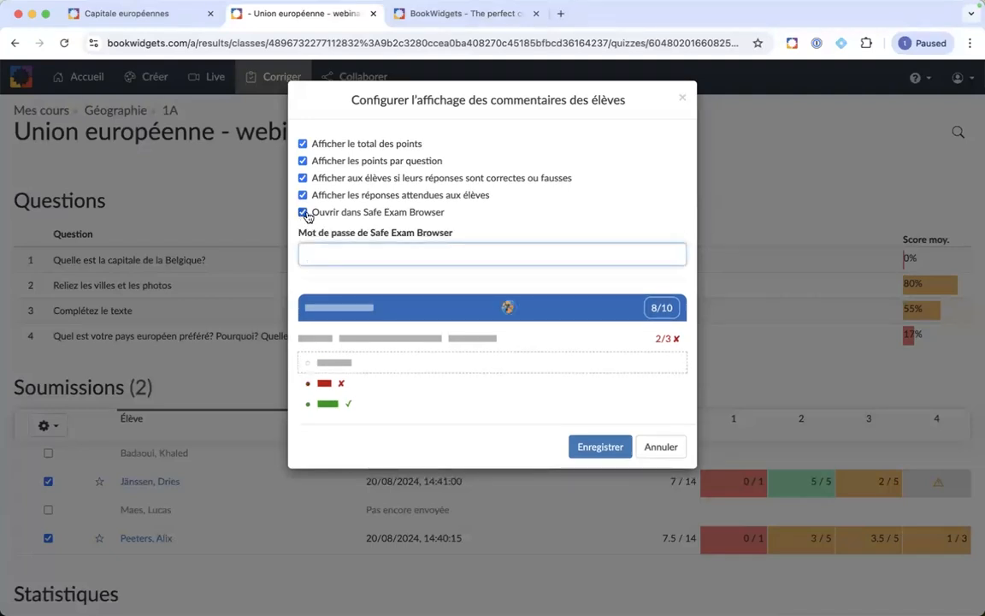
pyautogui.write('Demo')
pyautogui.click(506, 212)
pyautogui.click(598, 449)
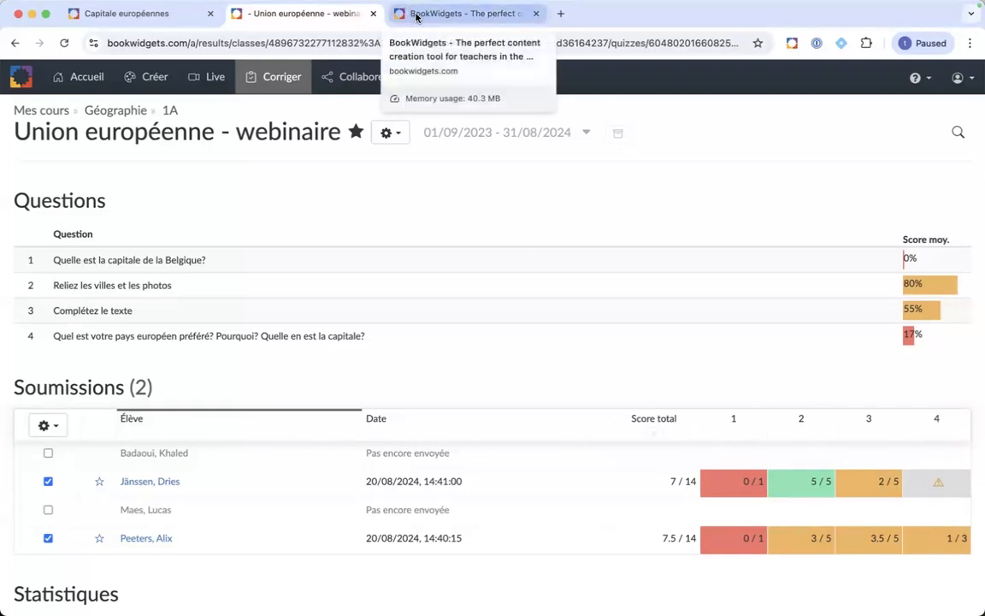
# Step: Show the Capitale européennes crossword, glance at the student's feedback window, then go to the presentation desktop
pyautogui.click(136, 12)
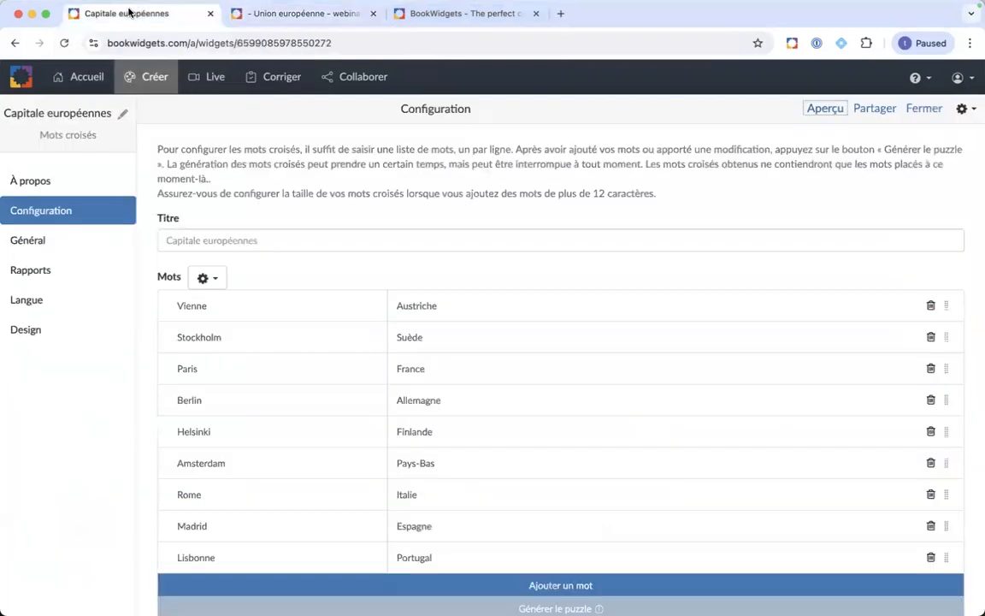
pyautogui.hotkey('ctrl', 'Up')
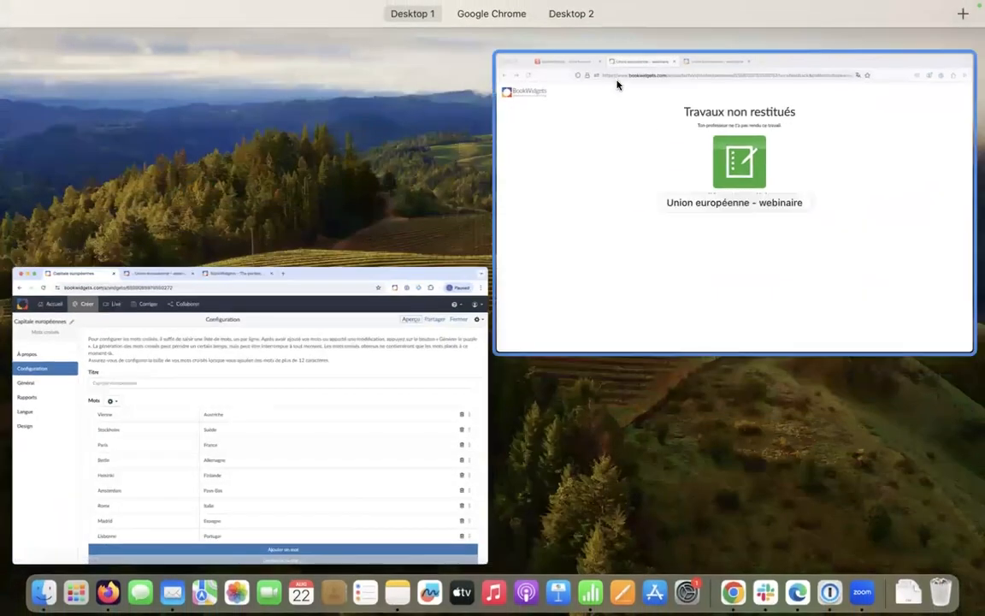
pyautogui.click(611, 82)
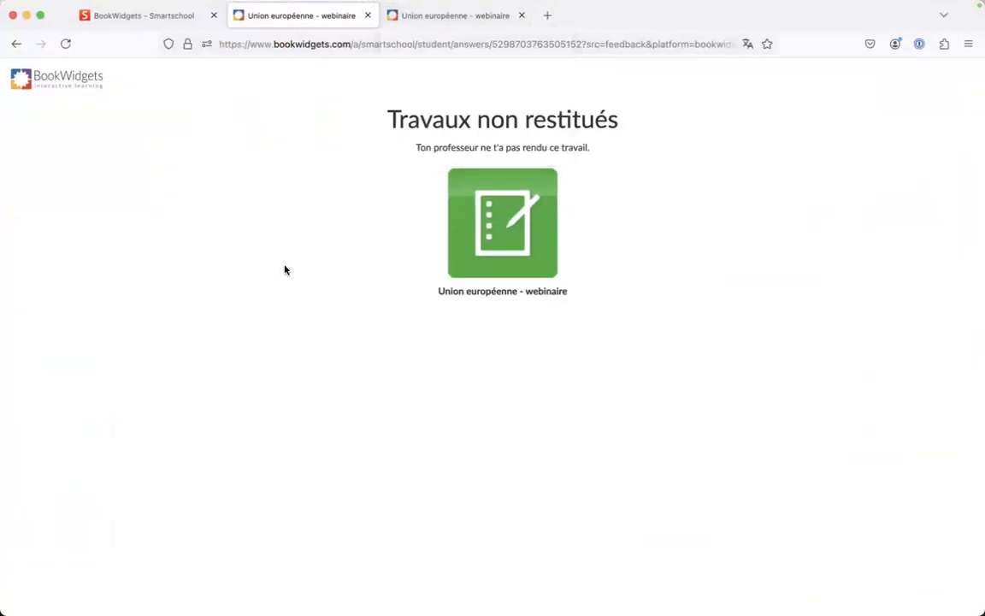
pyautogui.hotkey('ctrl', 'Up')
pyautogui.click(480, 44)
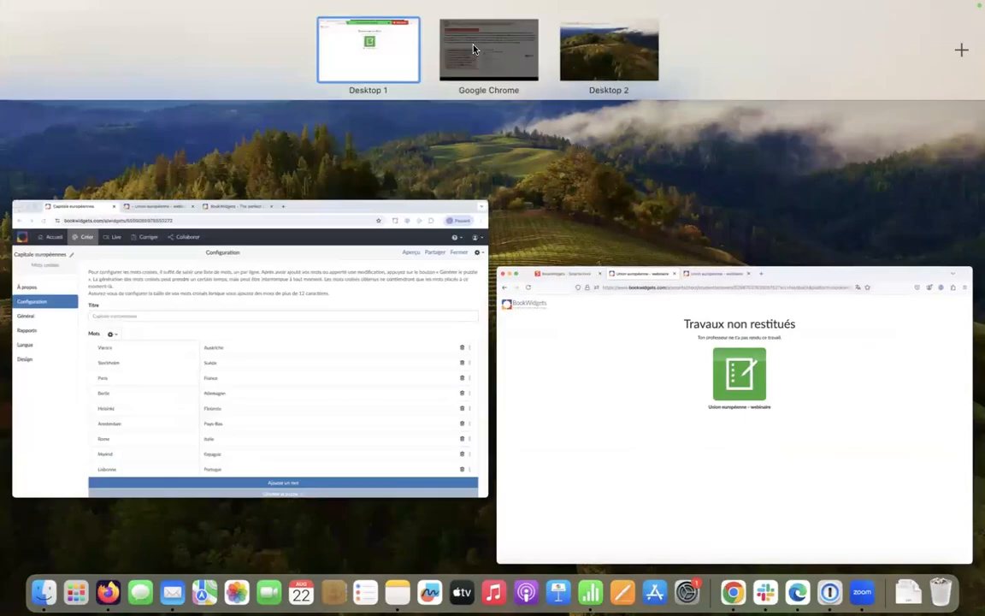
# Step: Advance past the Safe Exam Browser feedback slide to Liens utiles and bring up the Groupe Facebook francophone link's options
pyautogui.press('Right')
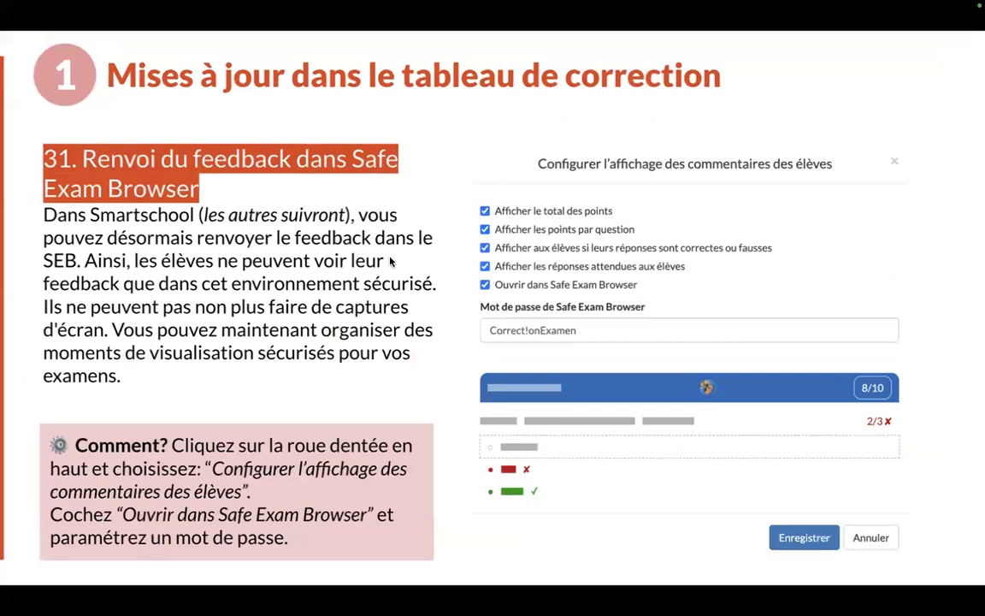
pyautogui.press('Right')
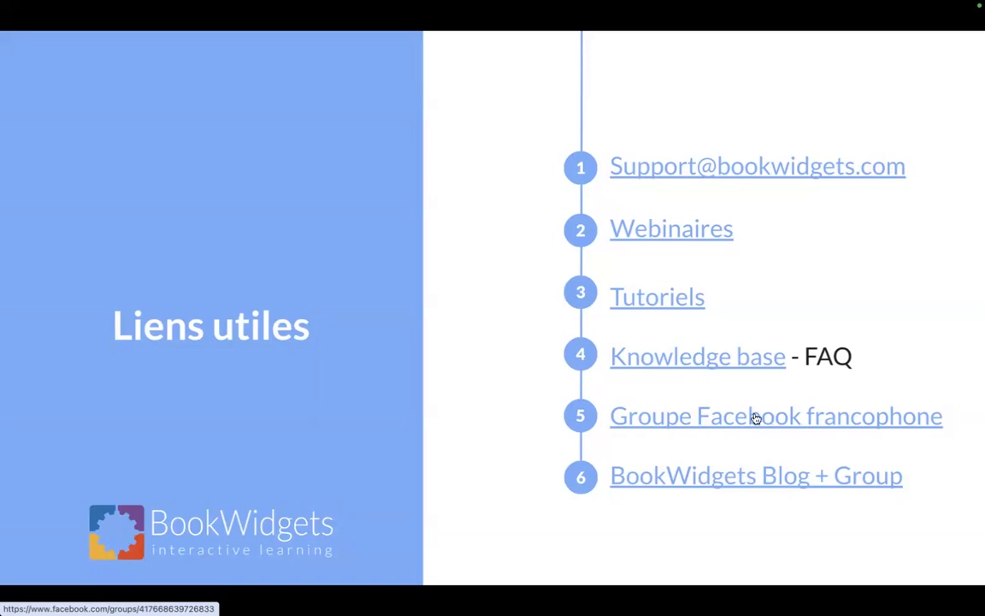
pyautogui.rightClick(725, 419)
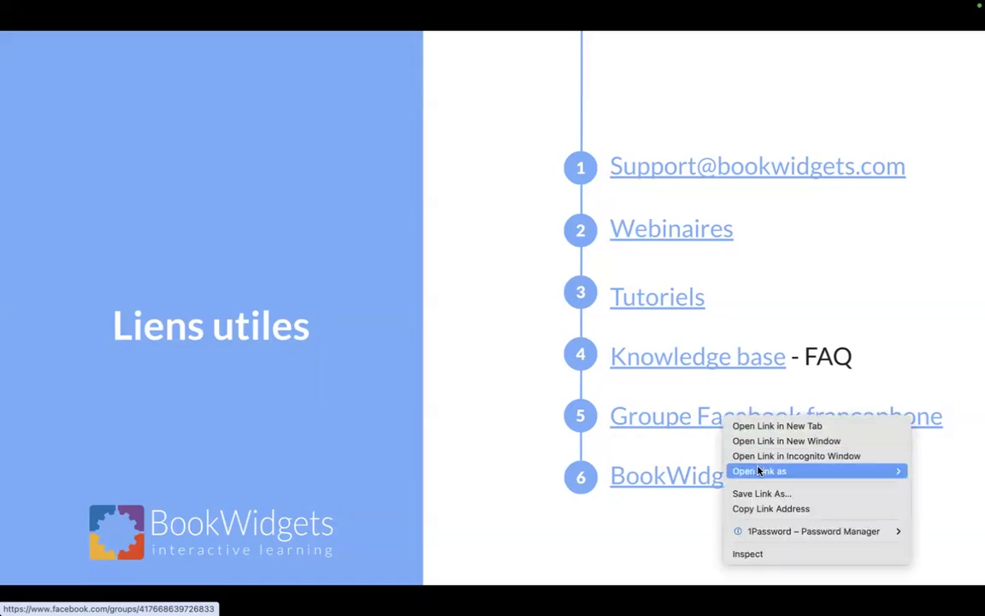